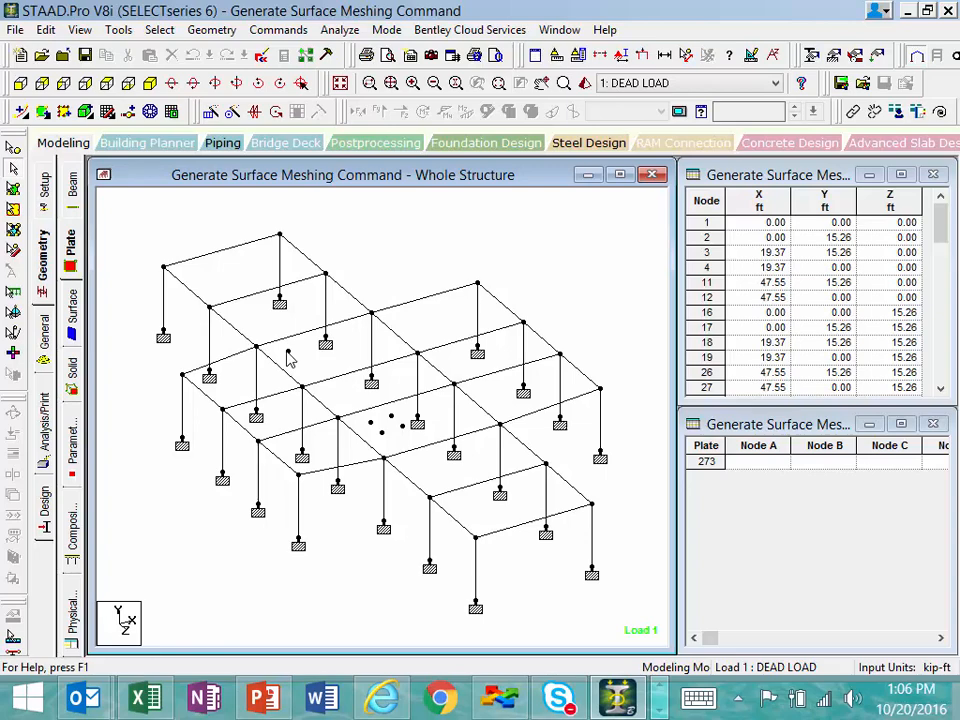
# Step: Show where the FY -15 kip.ft load of the LIVE LOAD case is assigned on the structure
pyautogui.click(42, 360)
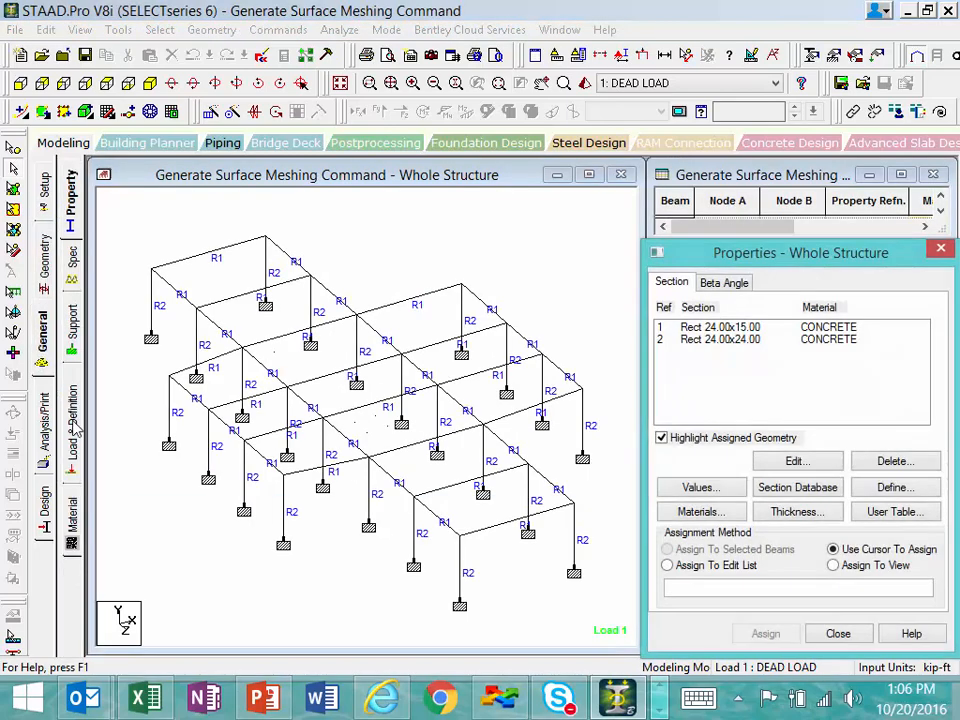
pyautogui.click(71, 415)
pyautogui.click(659, 206)
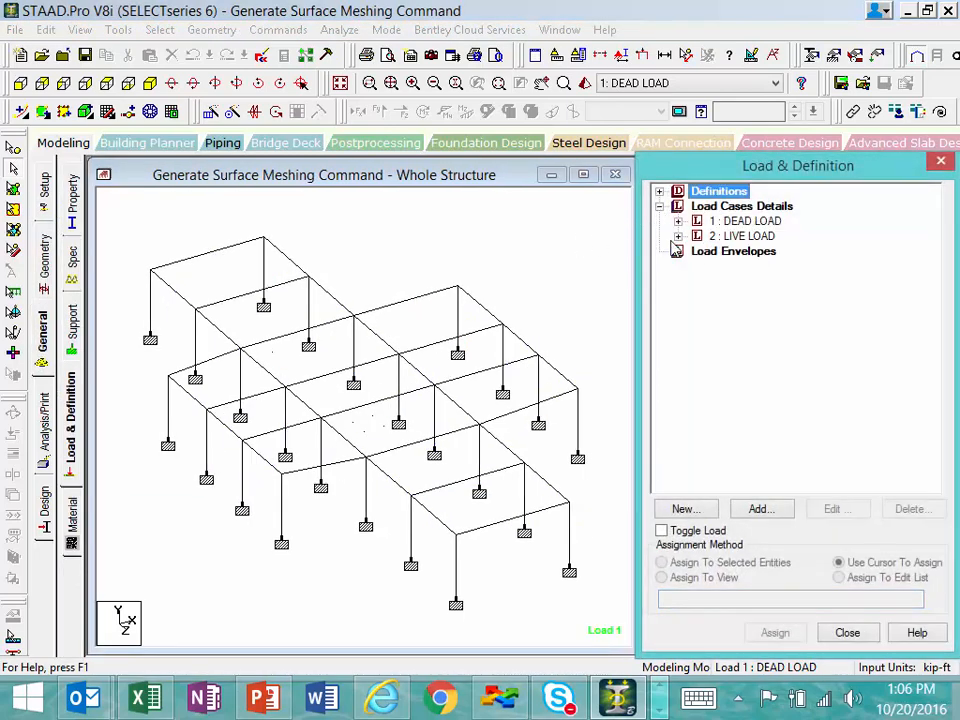
pyautogui.click(678, 236)
pyautogui.click(724, 252)
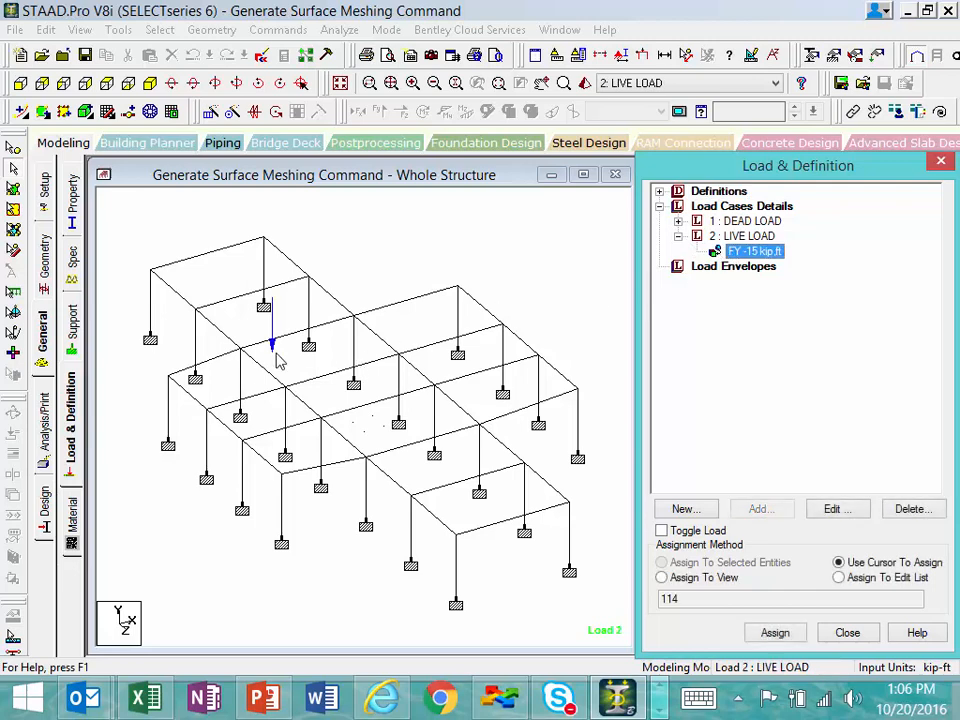
# Step: Outline the whole floor as a surface mesh region through its perimeter corner nodes and close the cross-shaped polygon
pyautogui.click(45, 272)
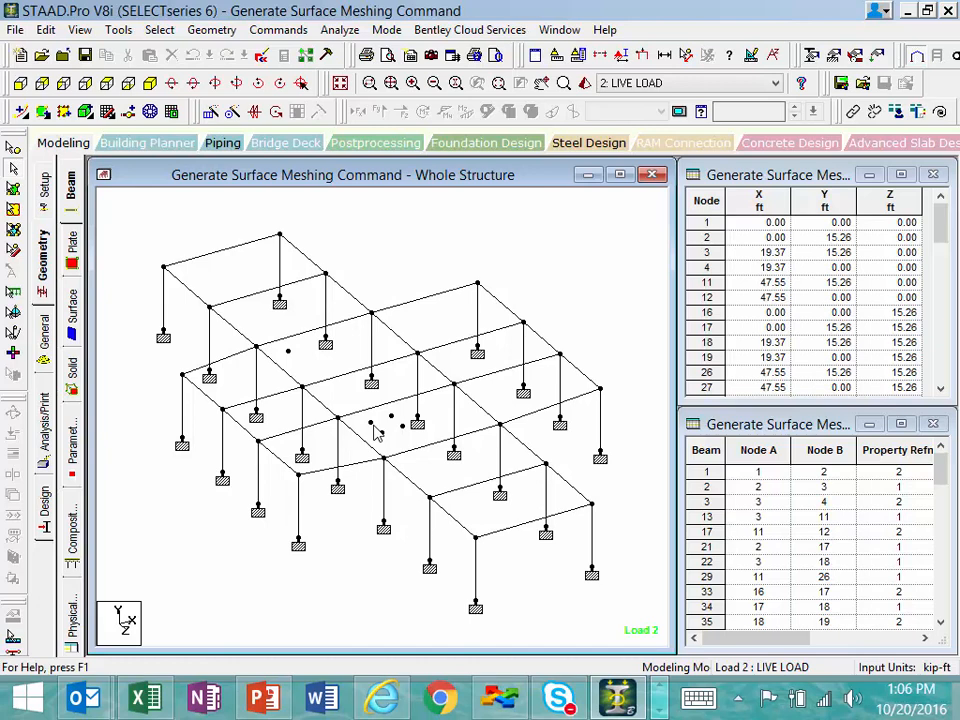
pyautogui.click(155, 114)
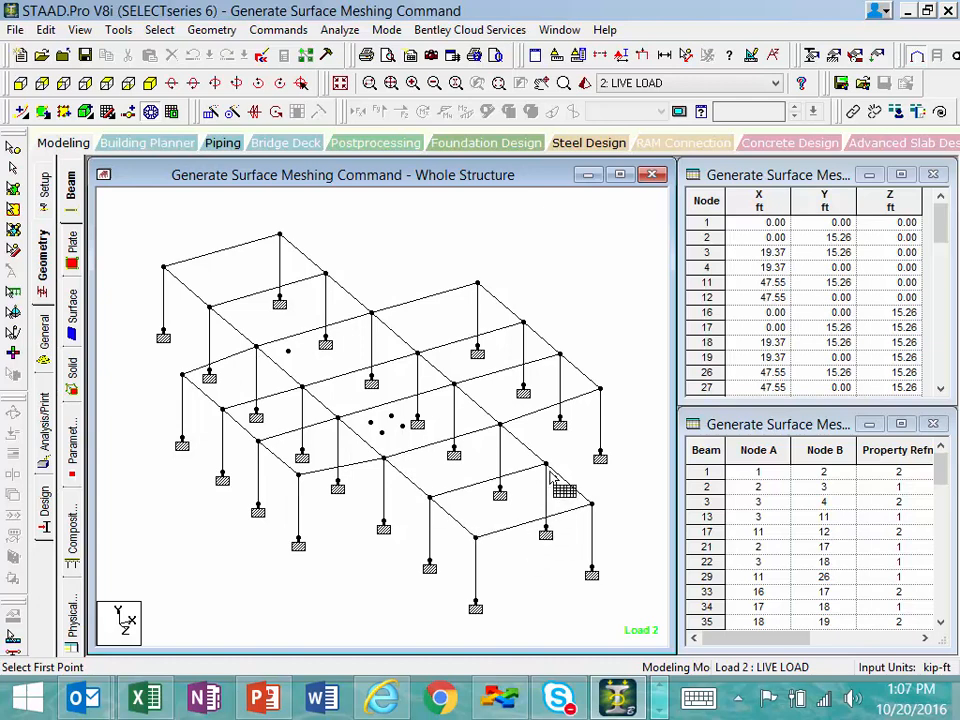
pyautogui.click(164, 268)
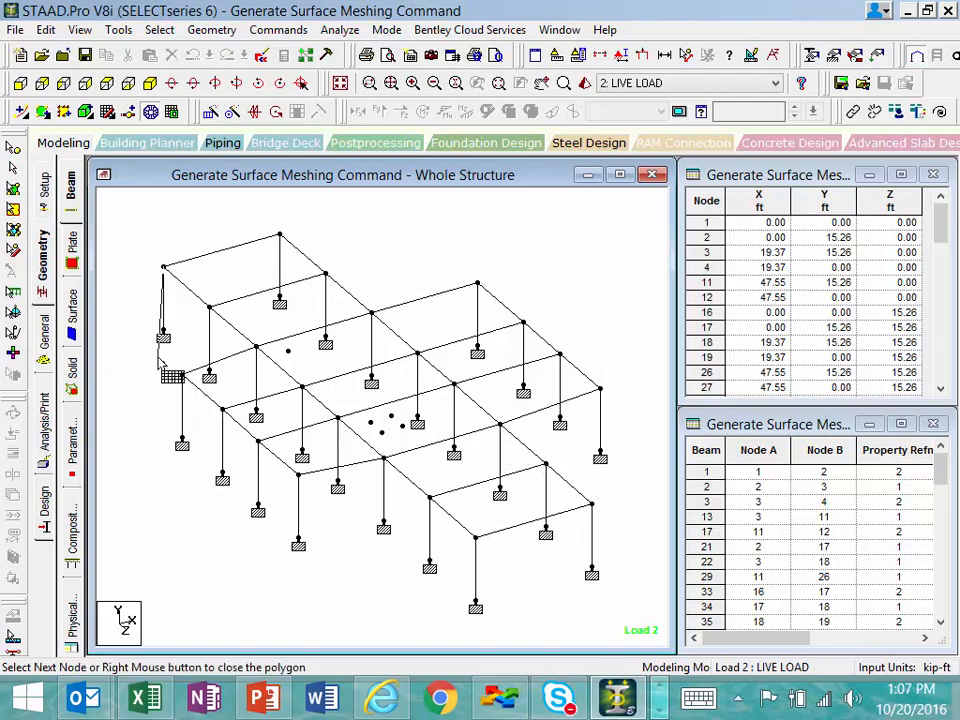
pyautogui.click(256, 348)
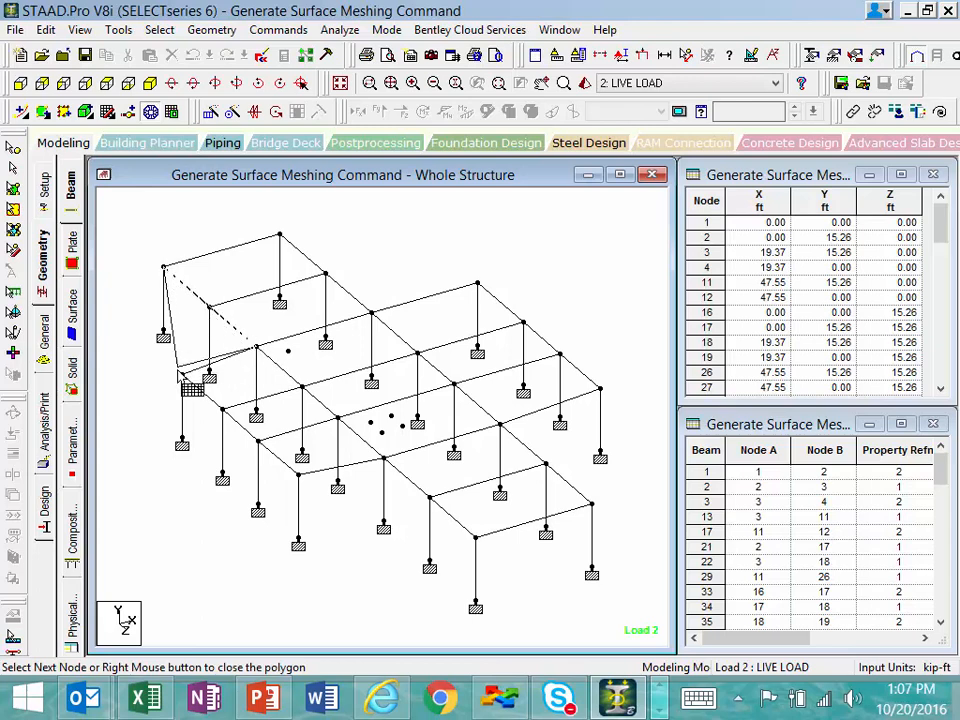
pyautogui.click(182, 375)
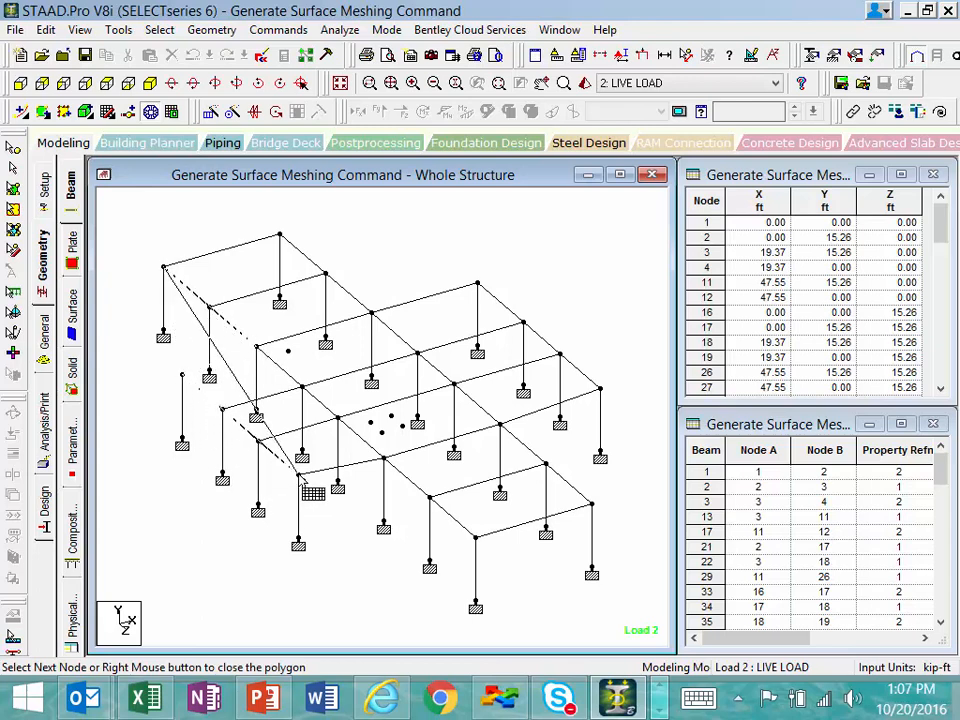
pyautogui.click(476, 541)
pyautogui.click(593, 505)
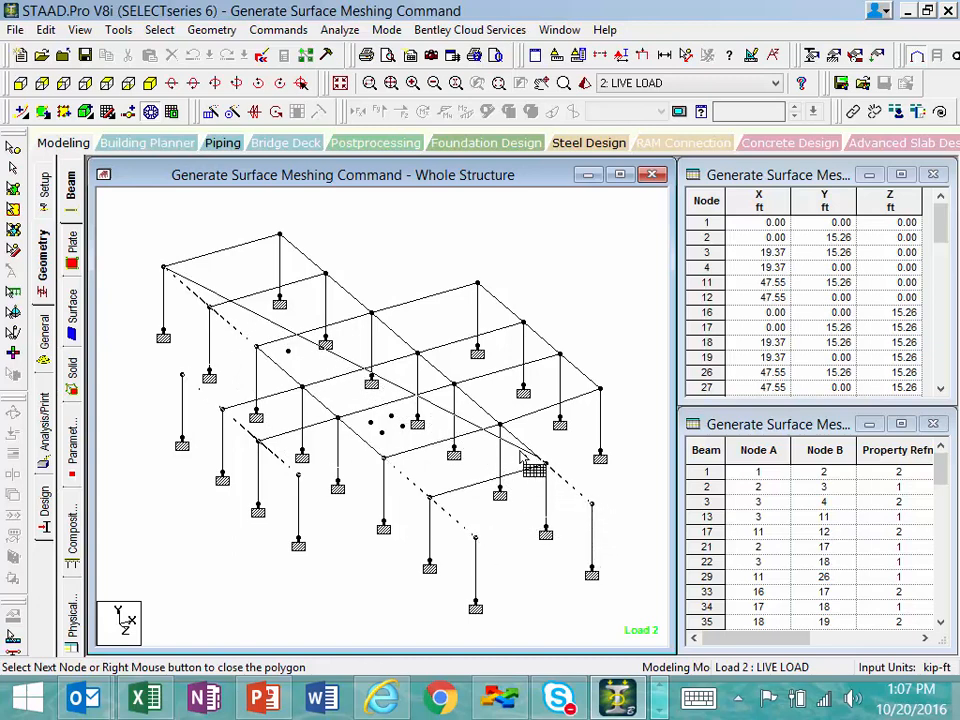
pyautogui.click(600, 390)
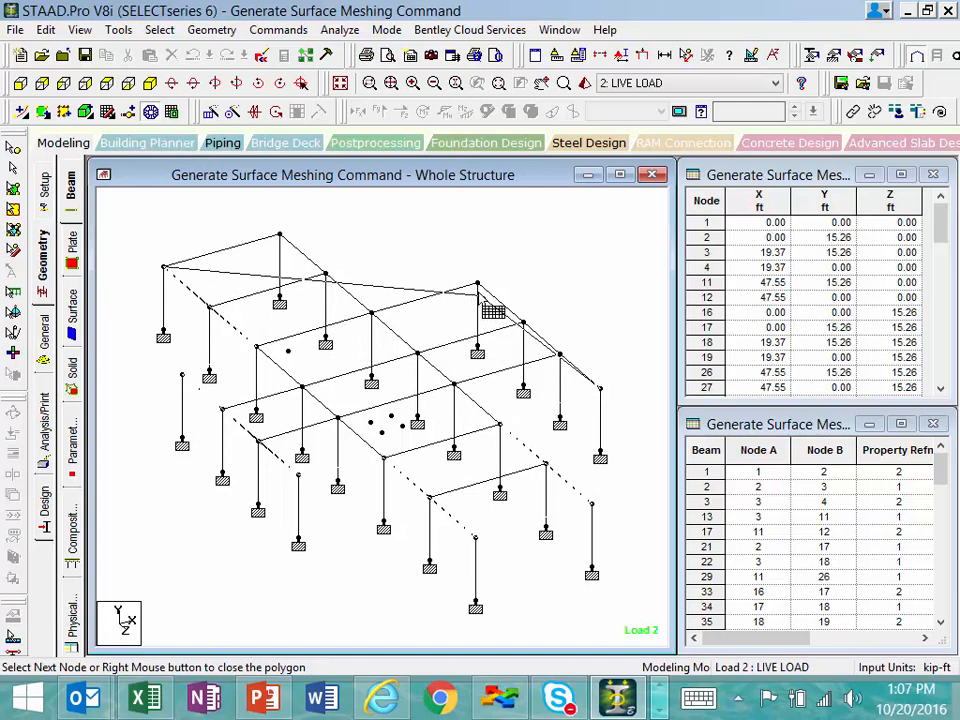
pyautogui.click(478, 290)
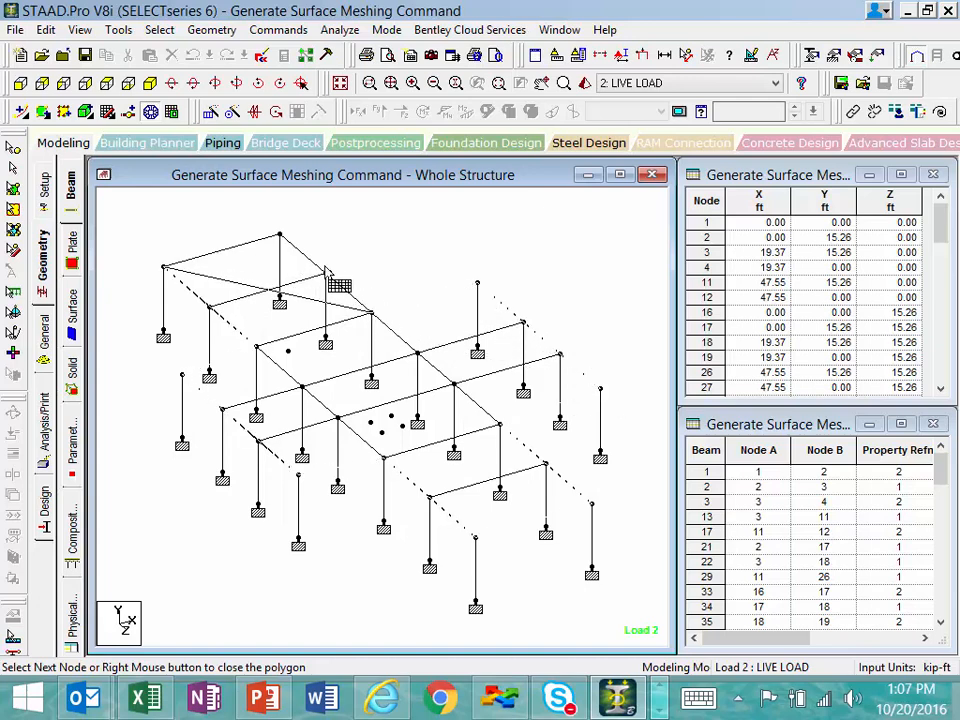
pyautogui.click(281, 235)
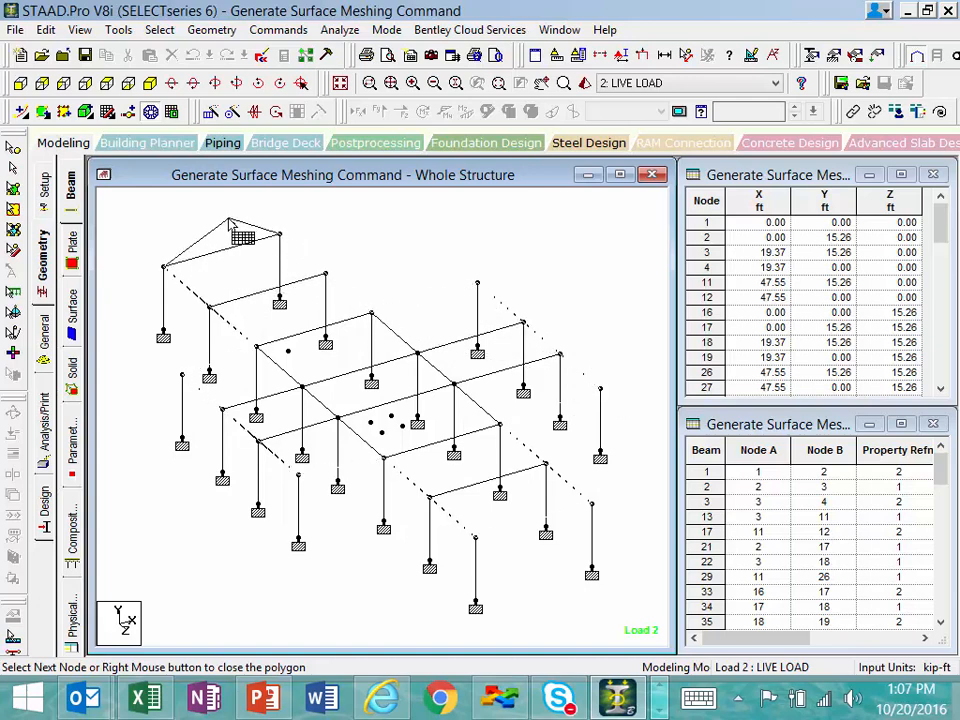
pyautogui.click(230, 222)
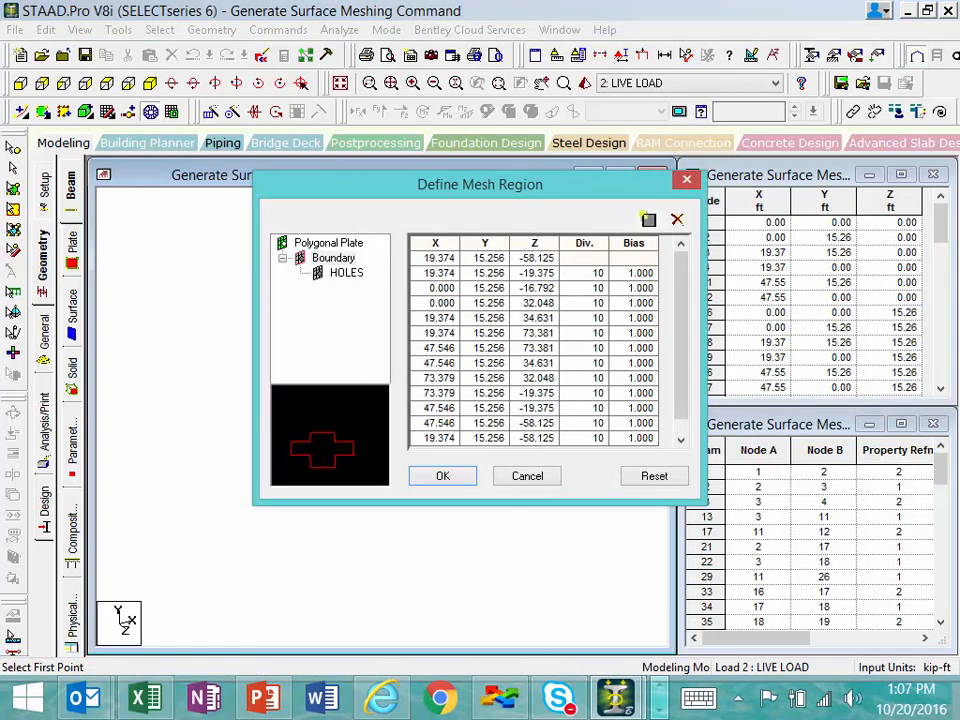
# Step: Paste the edge divisions 13, 6, 16, 6, 13, 9, 13, 9, 17, 9, 13, 9 from the Excel sheet into the mesh boundary
pyautogui.click(145, 698)
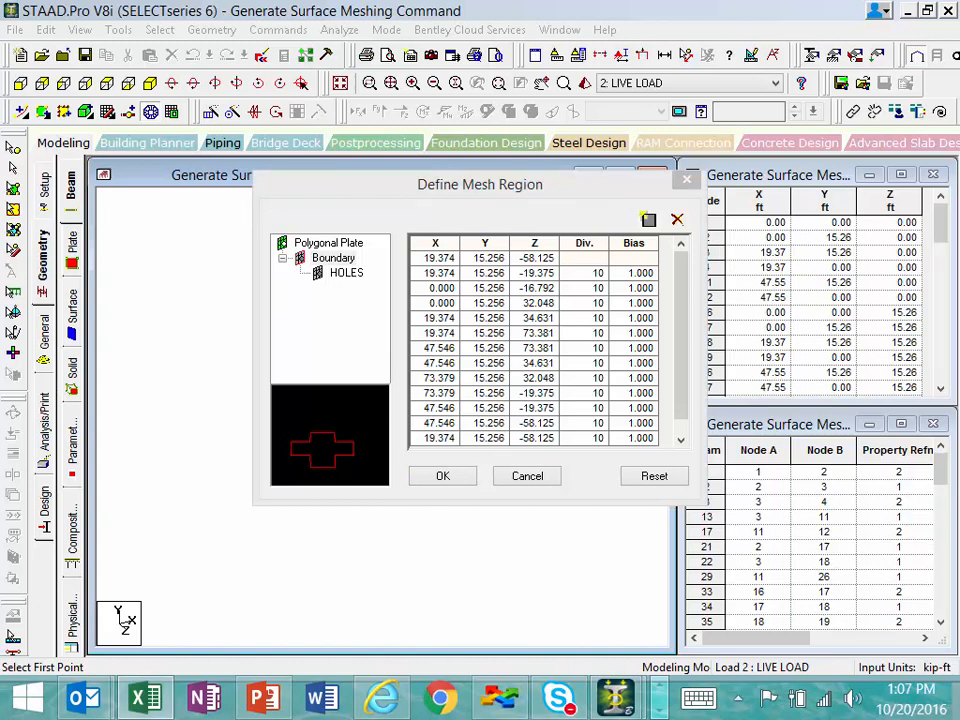
pyautogui.click(588, 273)
pyautogui.moveTo(588, 273); pyautogui.dragTo(583, 441)
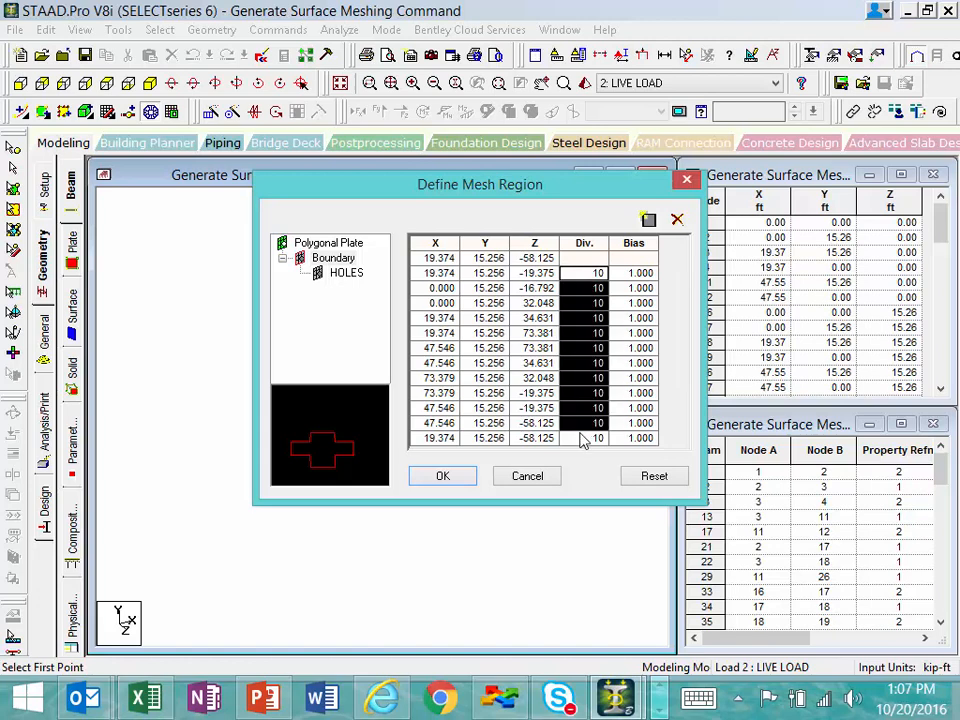
pyautogui.hotkey('ctrl', 'v')
pyautogui.click(584, 275)
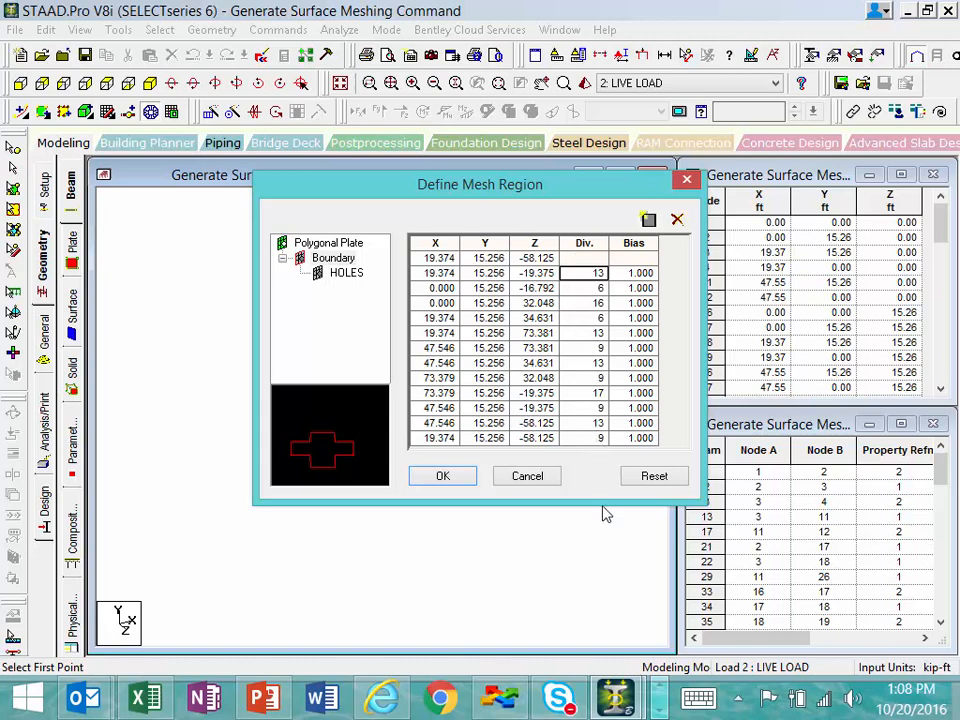
# Step: Try adding a hole with the Circle region type to the mesh boundary and delete it again
pyautogui.click(340, 276)
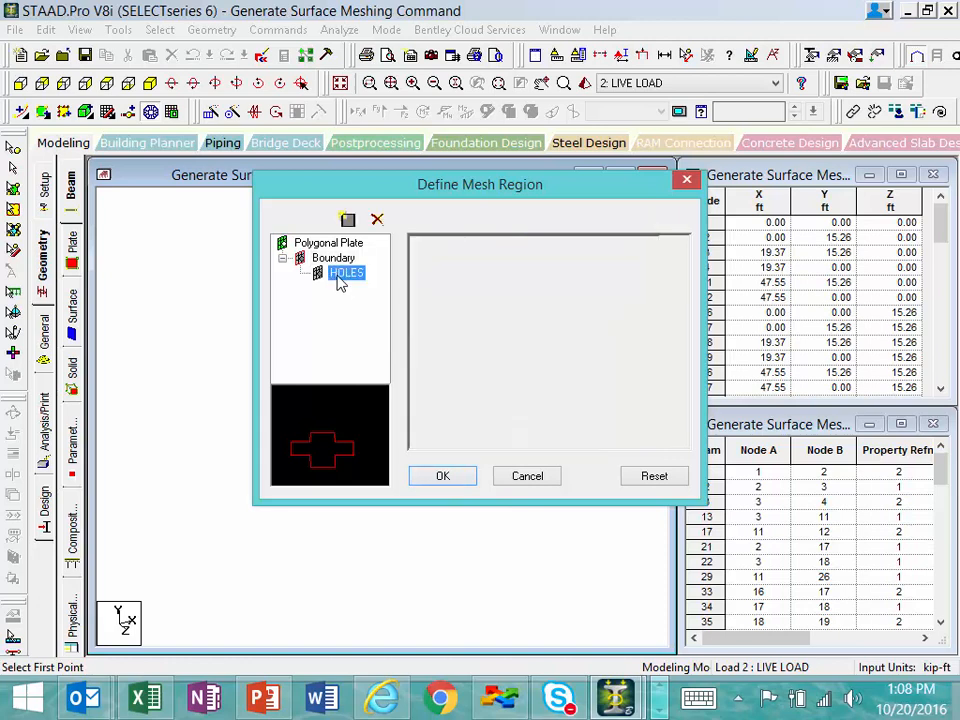
pyautogui.click(348, 218)
pyautogui.click(620, 244)
pyautogui.click(621, 246)
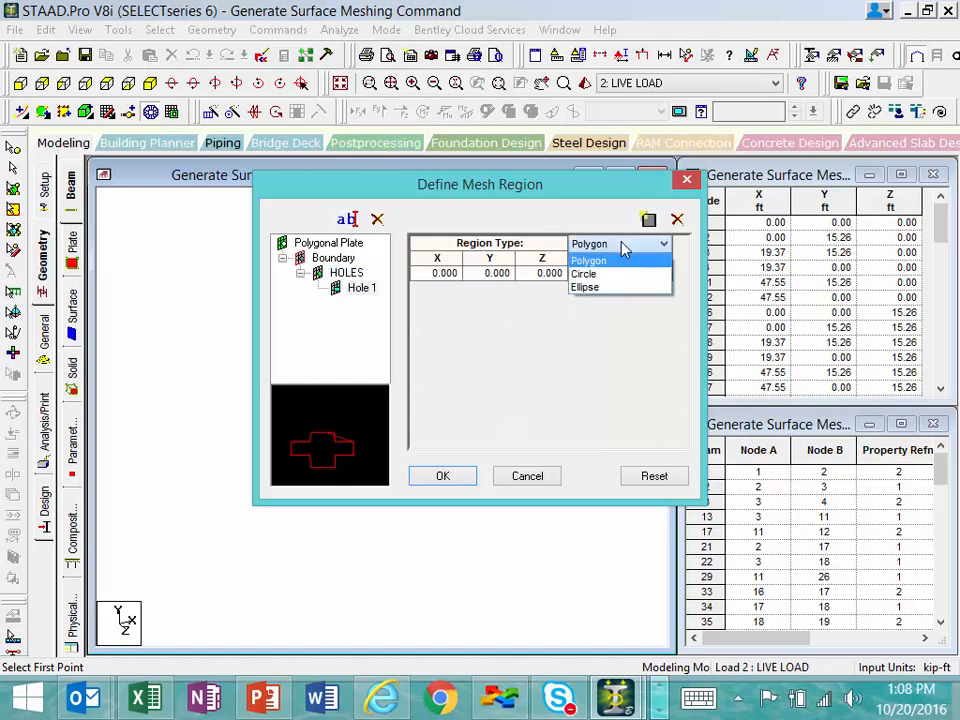
pyautogui.click(585, 273)
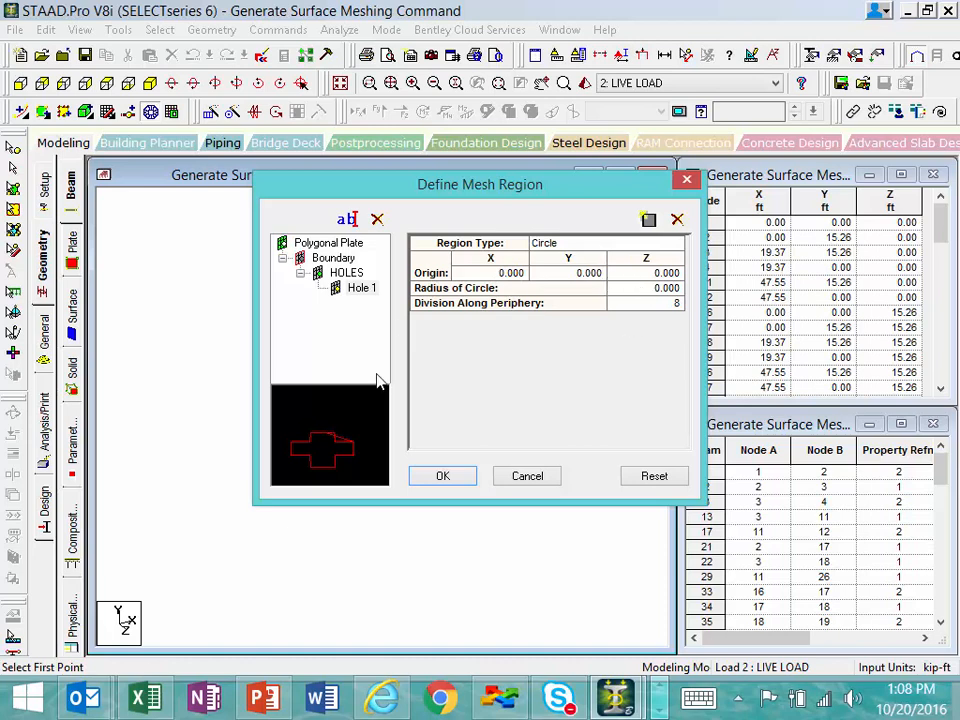
pyautogui.click(348, 275)
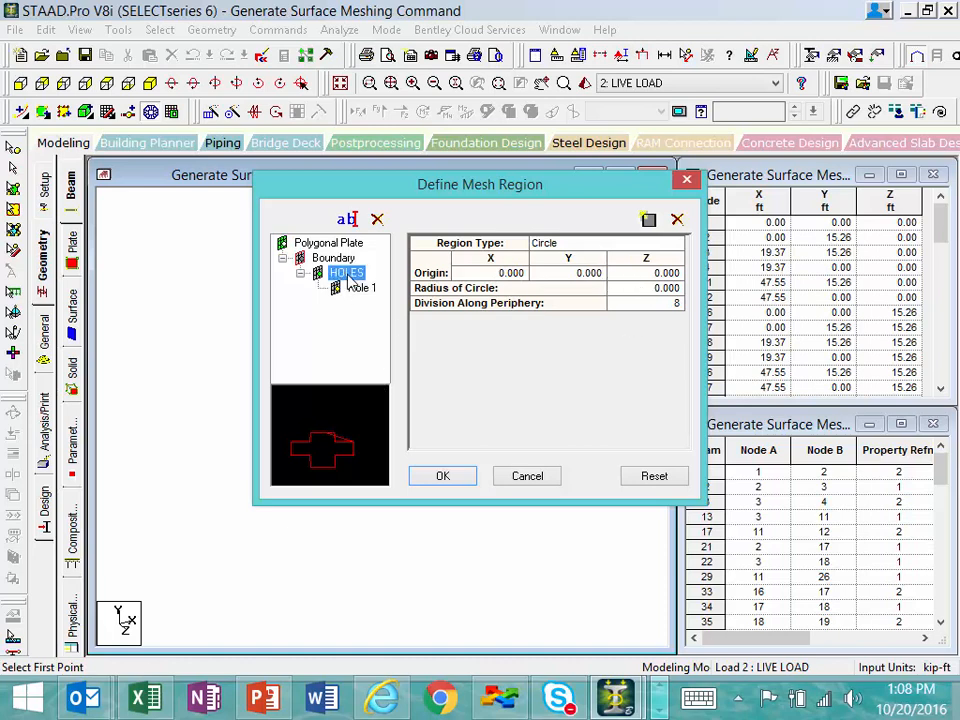
pyautogui.click(377, 219)
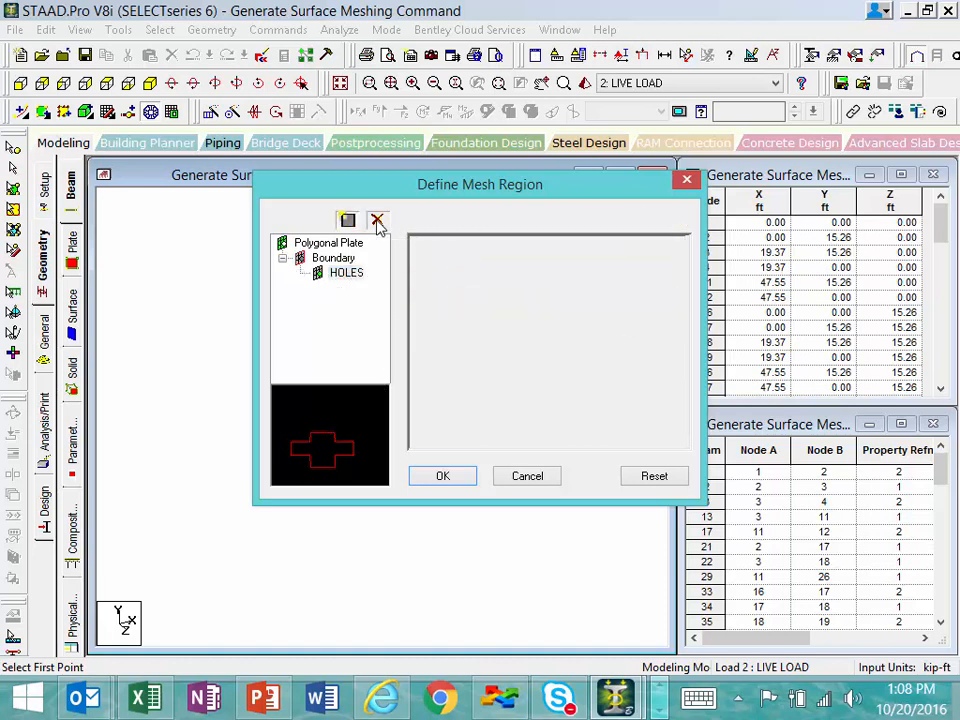
# Step: Review the boundary's edge divisions and generate the surface mesh with 10 divisions per edge
pyautogui.click(314, 260)
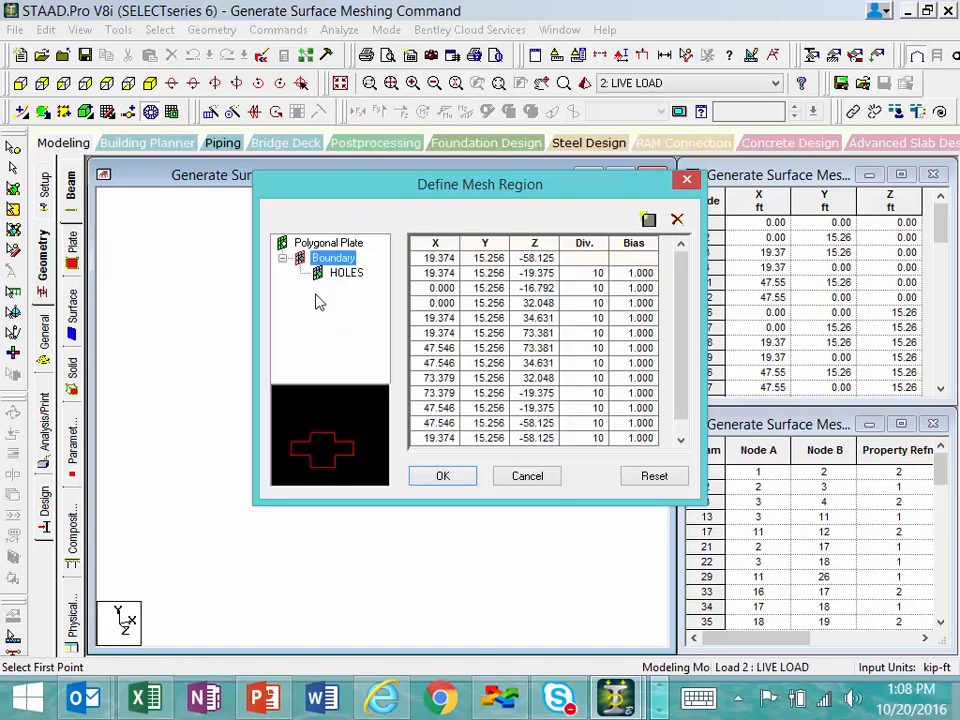
pyautogui.click(452, 480)
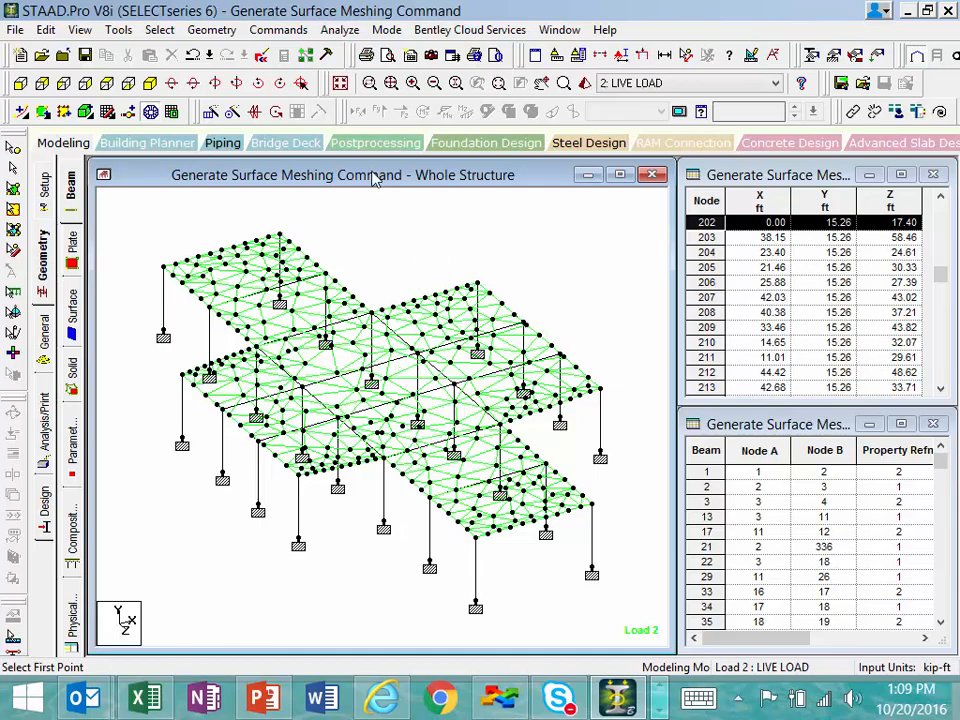
# Step: Compare the interior beam between nodes 11 and 26 with the adjacent plate to check how the mesh aligns with it
pyautogui.scroll(5, 290, 410)
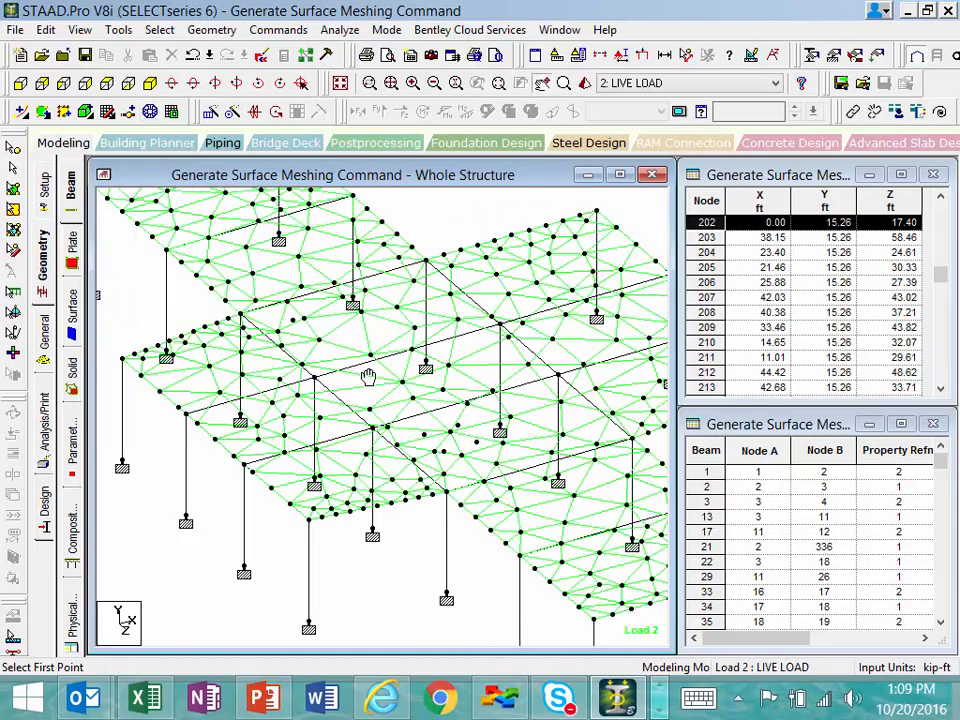
pyautogui.moveTo(368, 376); pyautogui.dragTo(345, 400, button='middle')
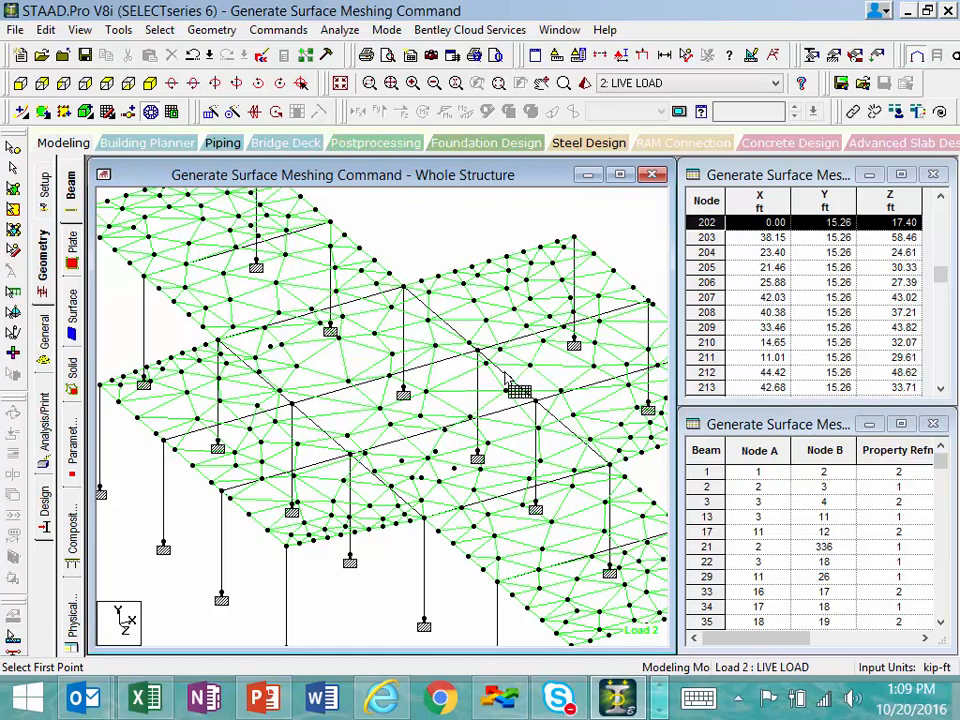
pyautogui.click(13, 168)
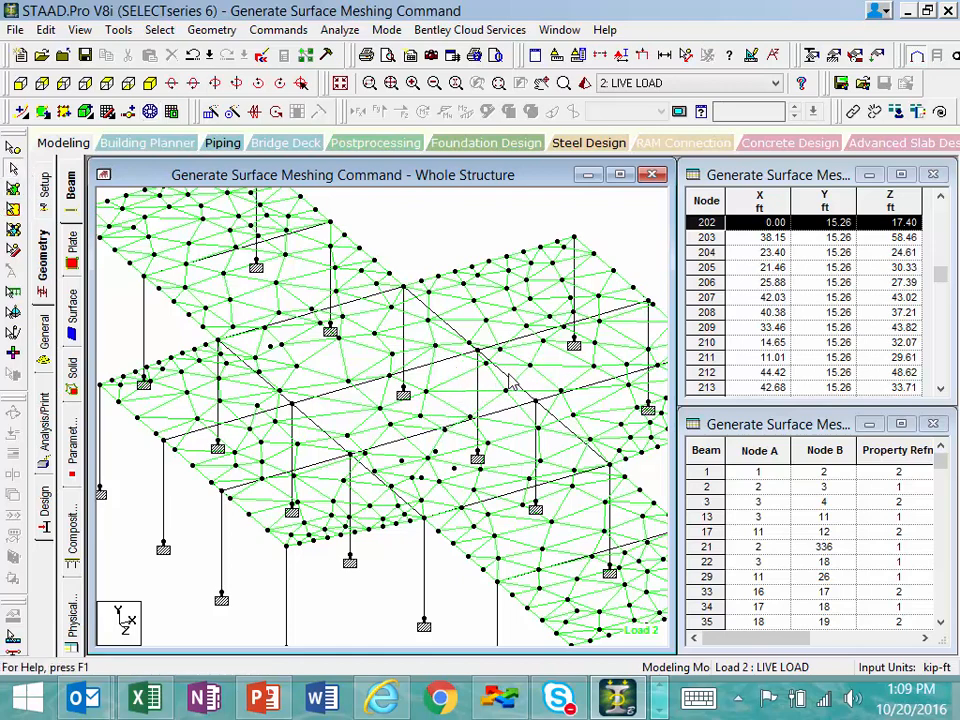
pyautogui.click(510, 380)
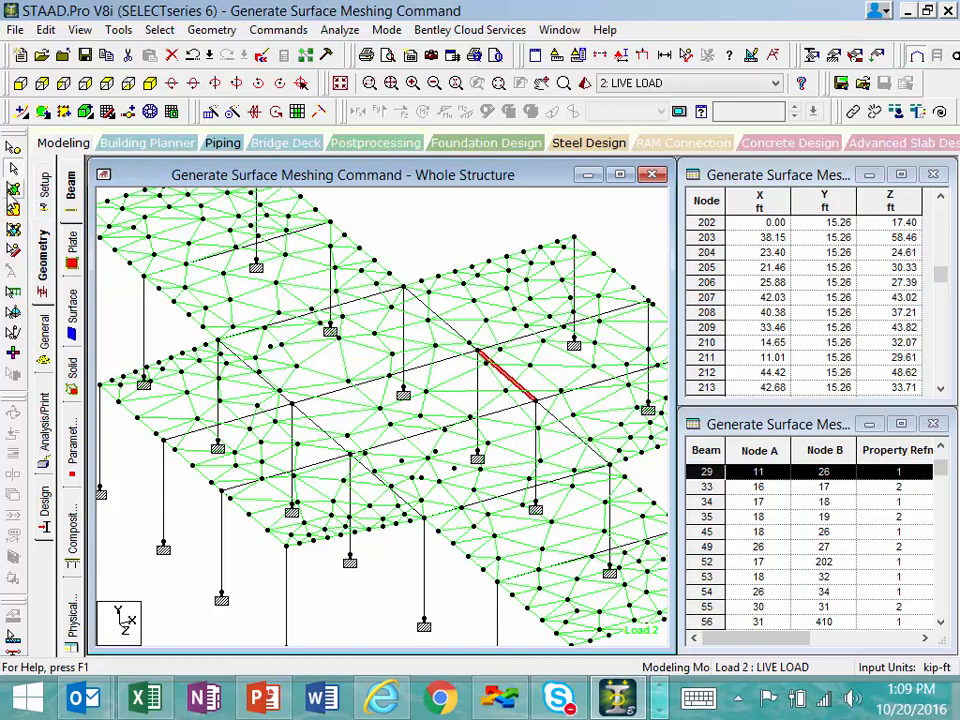
pyautogui.click(13, 188)
pyautogui.click(530, 386)
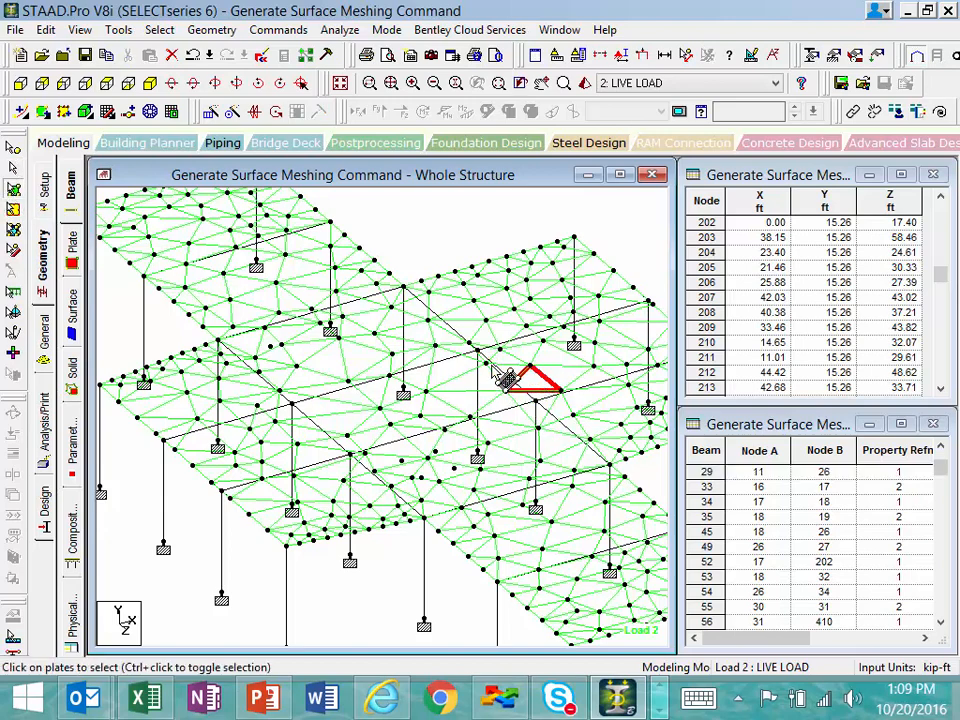
pyautogui.click(14, 169)
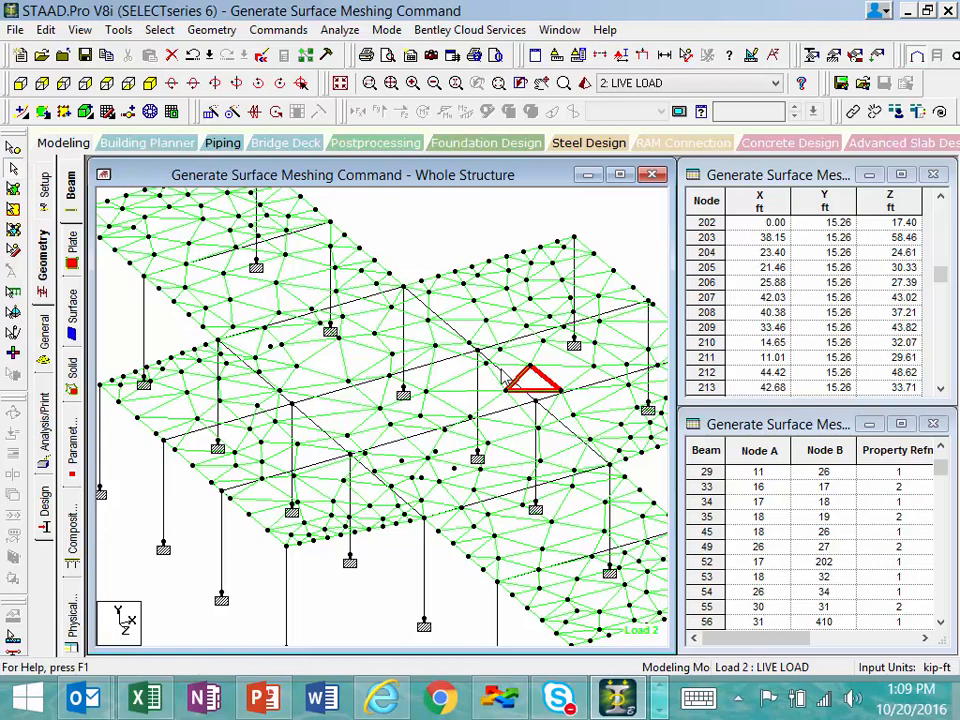
pyautogui.click(486, 358)
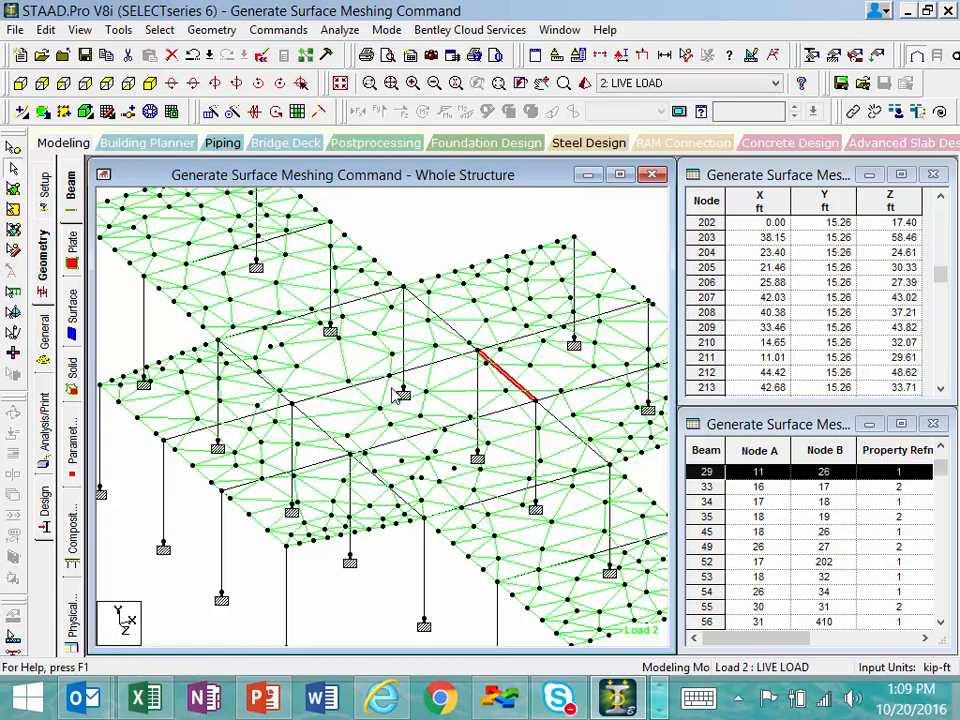
# Step: Check the beams meeting at an interior column top against the plate around it, and clear the plate selection
pyautogui.click(293, 405)
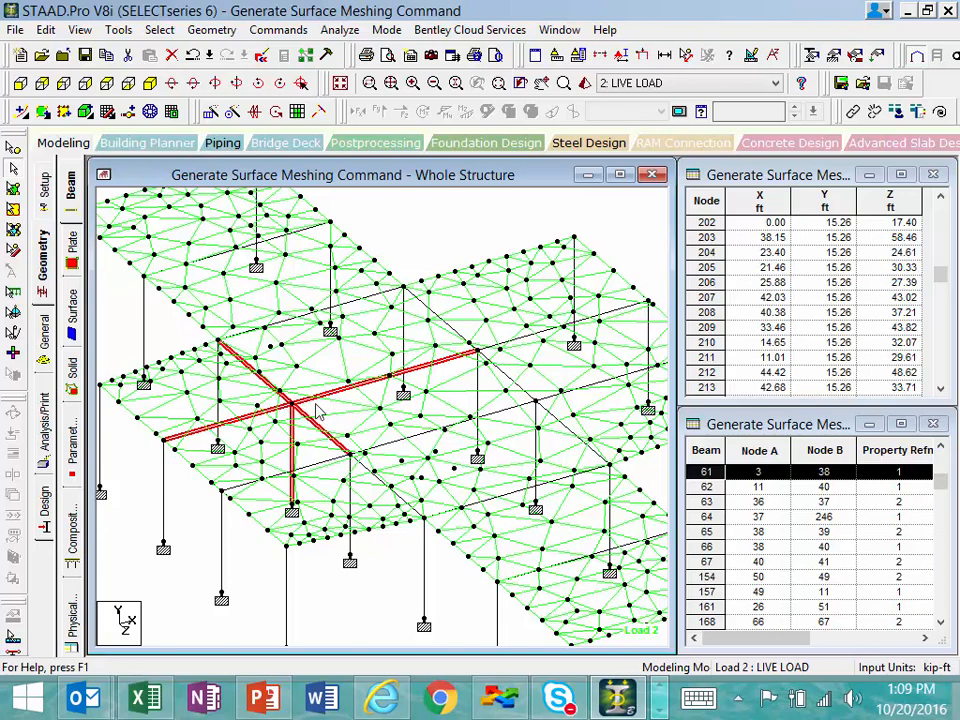
pyautogui.click(13, 190)
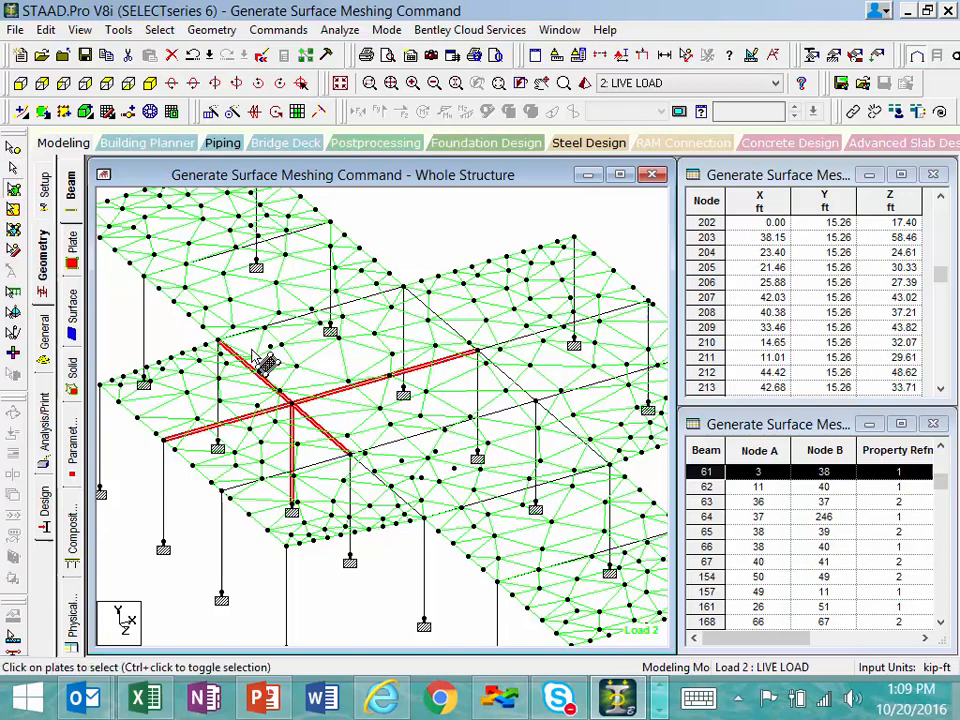
pyautogui.click(312, 413)
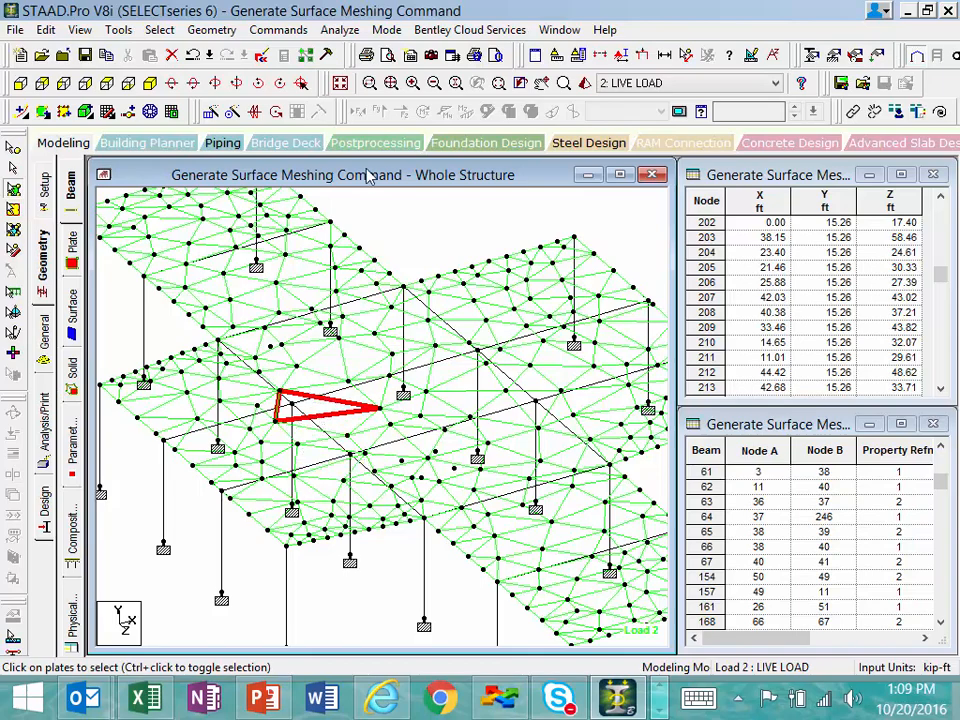
pyautogui.scroll(-2, 429, 317)
pyautogui.moveTo(399, 322); pyautogui.dragTo(362, 289, button='middle')
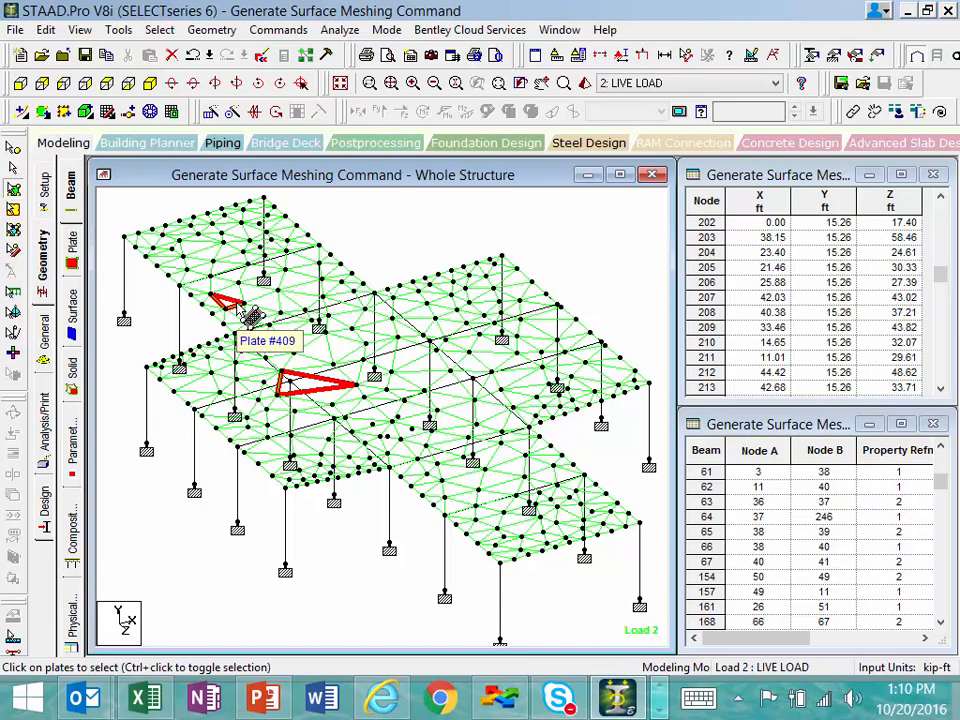
pyautogui.click(407, 246)
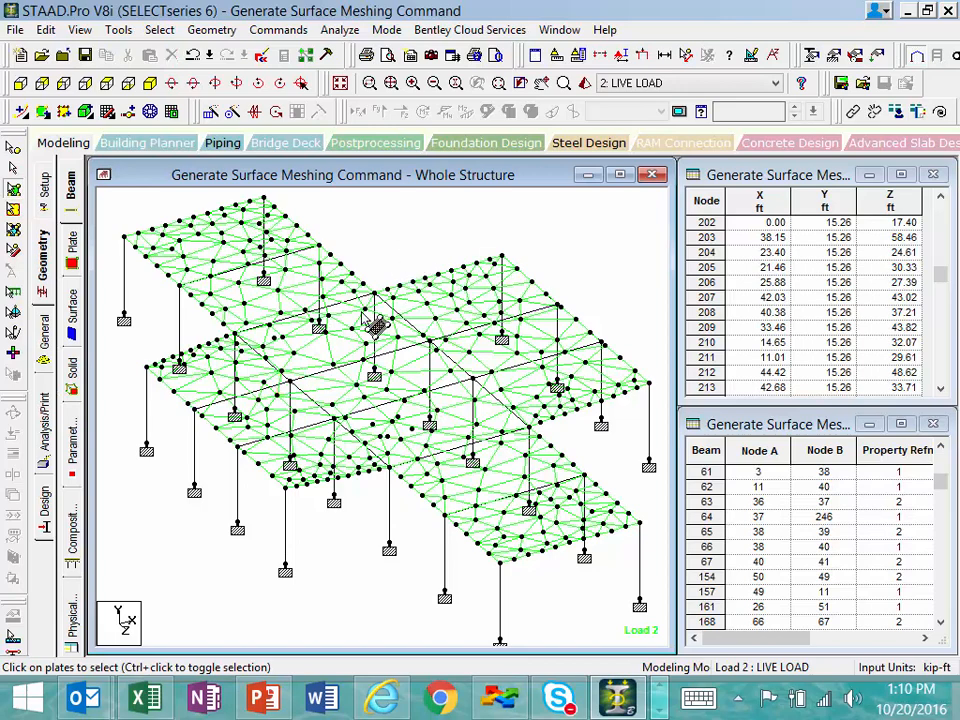
# Step: Undo the surface mesh generated over the whole floor after one more look at its interior beams
pyautogui.scroll(5, 272, 366)
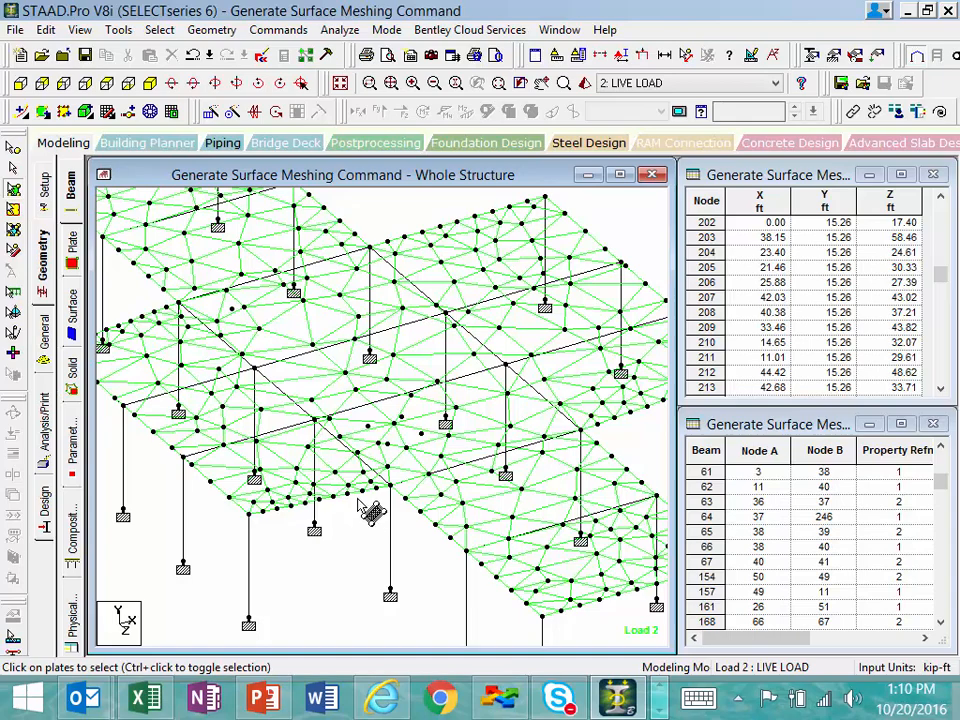
pyautogui.scroll(-1, 352, 290)
pyautogui.scroll(-3, 352, 290)
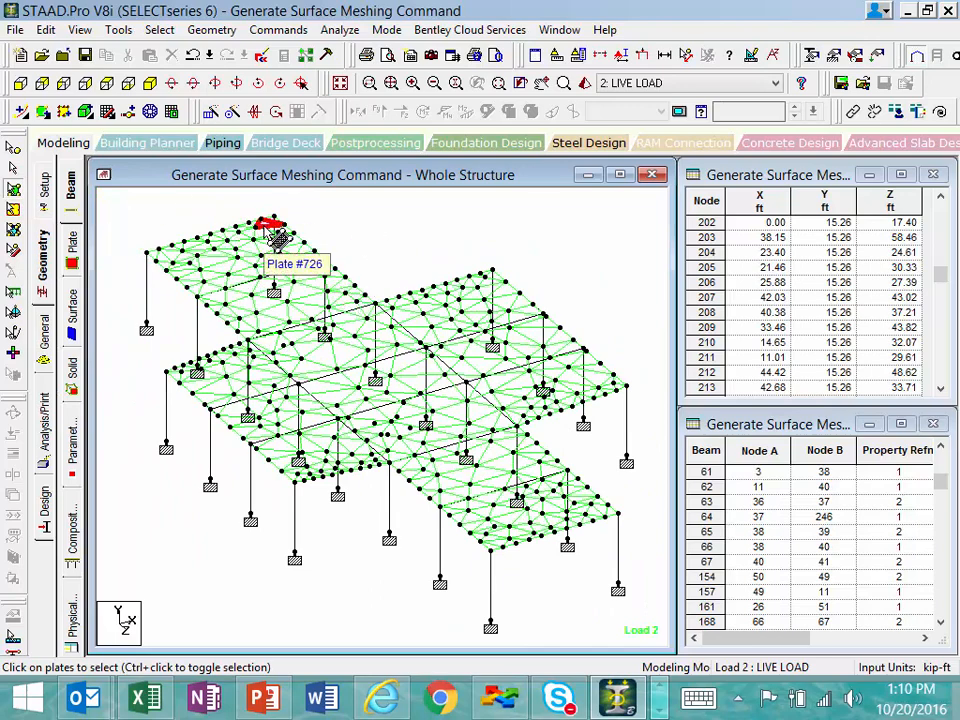
pyautogui.click(193, 55)
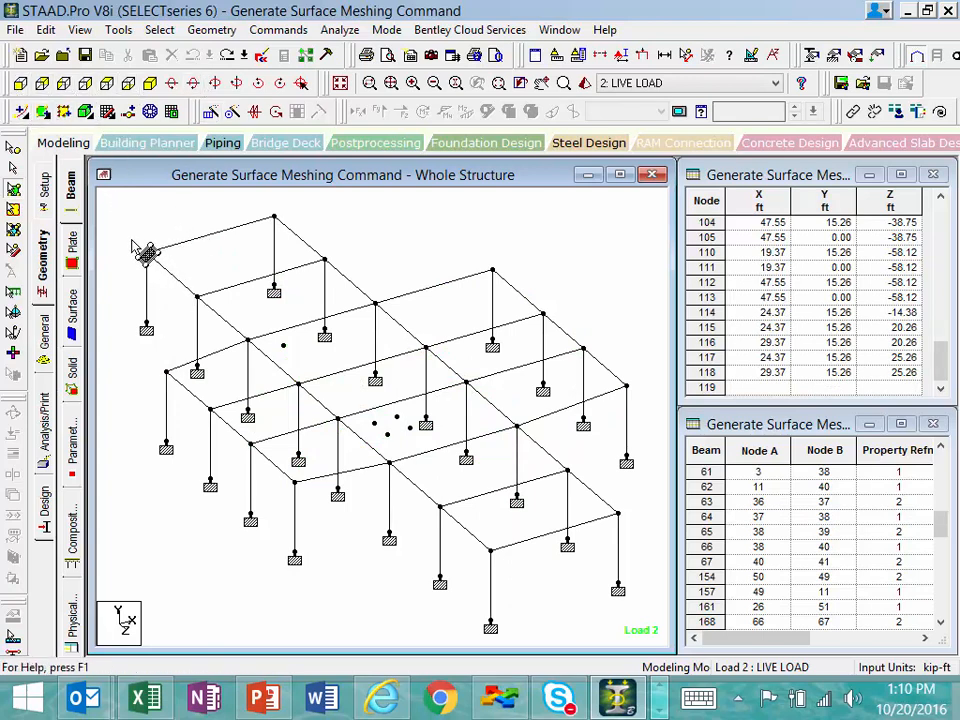
# Step: Outline the four-node rear end bay with the surface meshing command and choose Quadrilateral Meshing
pyautogui.click(151, 112)
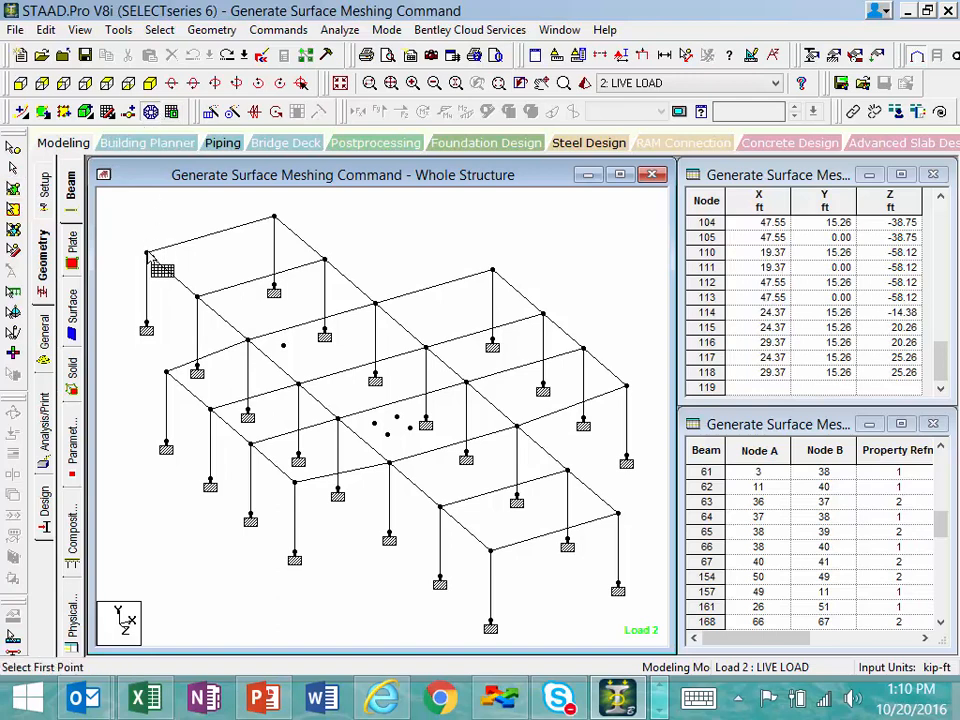
pyautogui.click(147, 253)
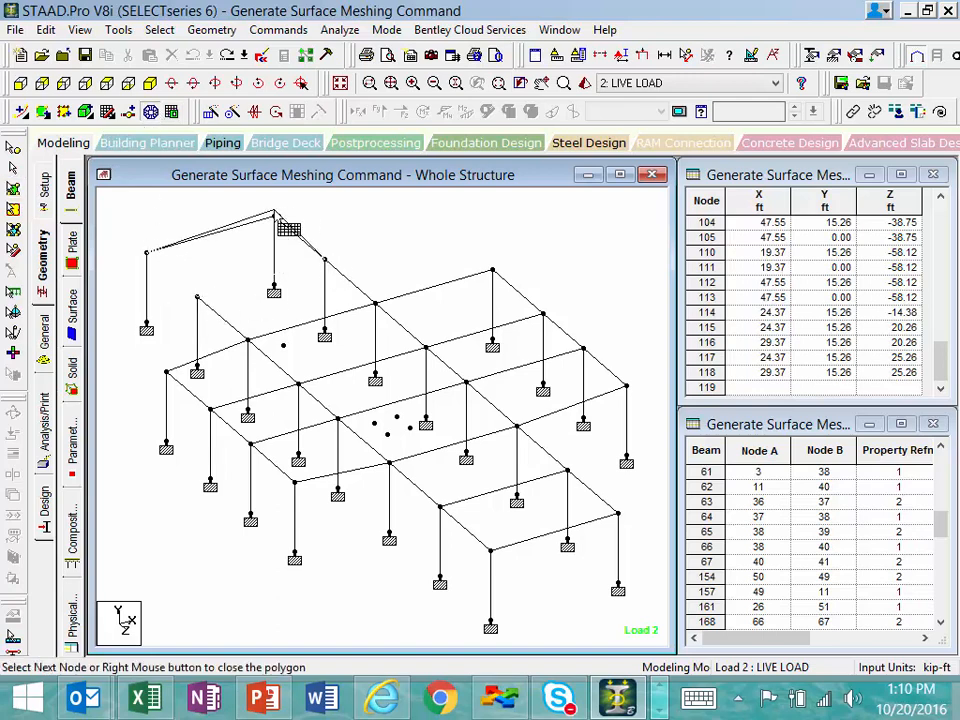
pyautogui.rightClick(214, 208)
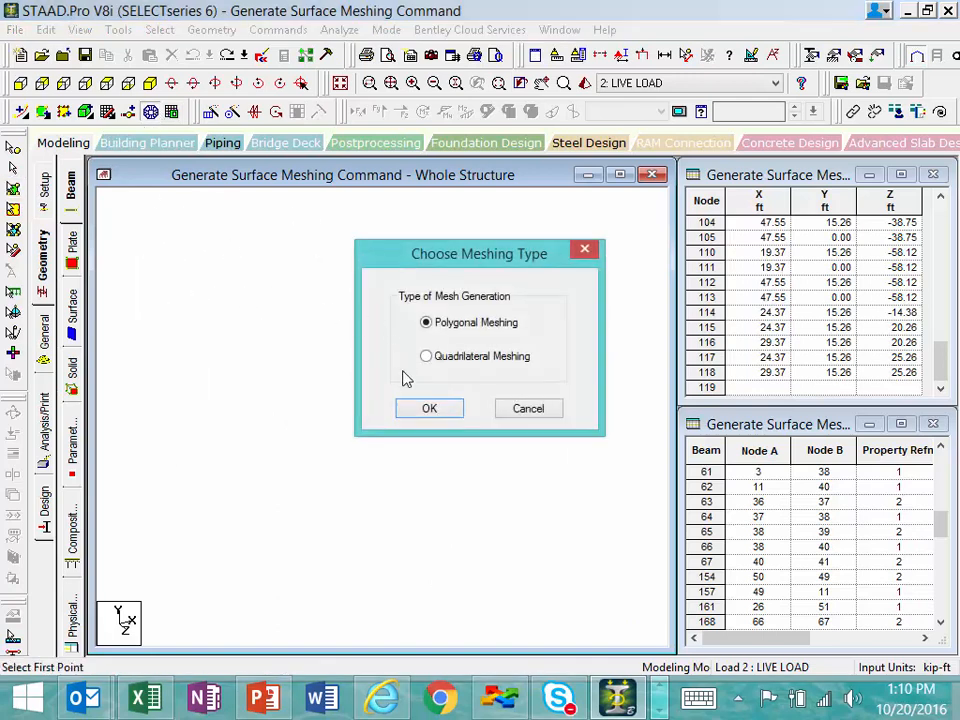
pyautogui.click(428, 358)
pyautogui.click(420, 409)
# Step: Generate the Quad Plate mesh with quadrilateral elements, a bias of 1 and 10 divisions on each side
pyautogui.doubleClick(542, 318)
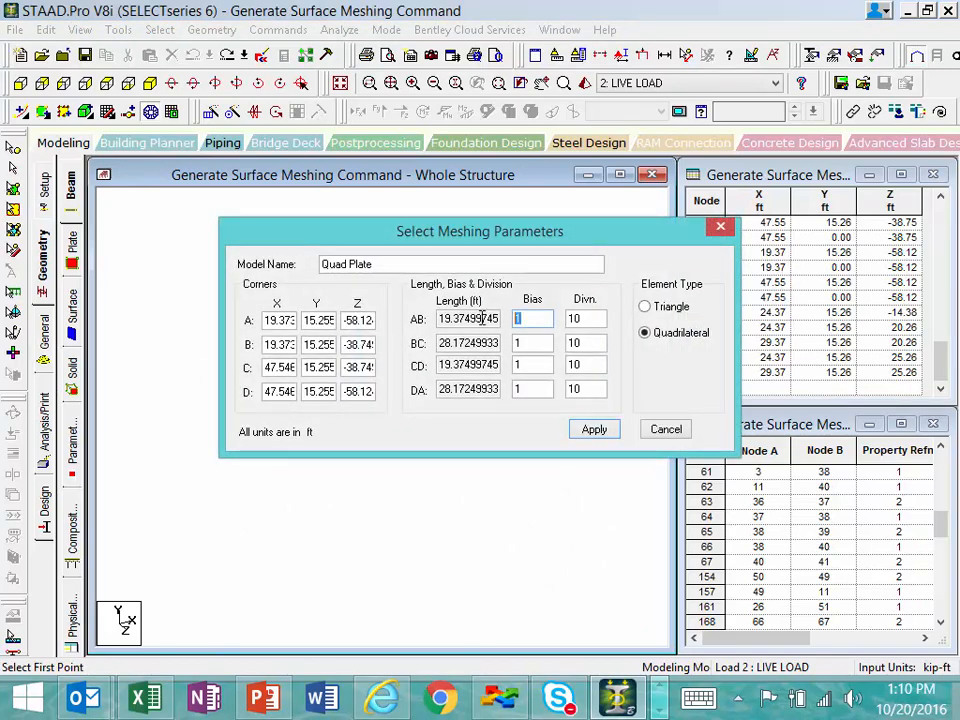
pyautogui.doubleClick(524, 343)
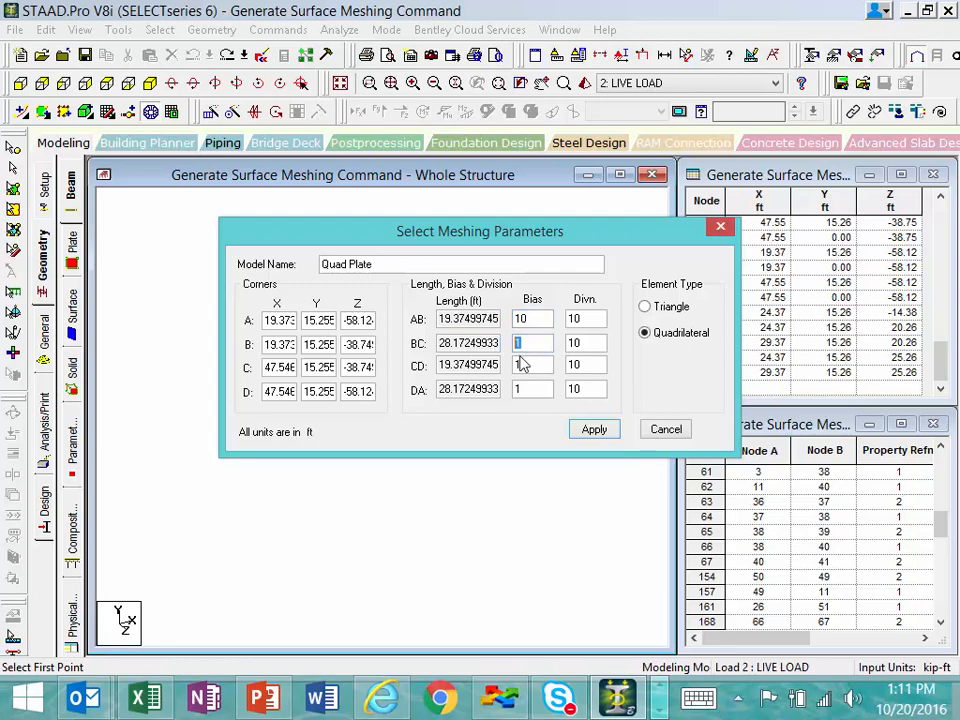
pyautogui.doubleClick(537, 318)
pyautogui.click(589, 429)
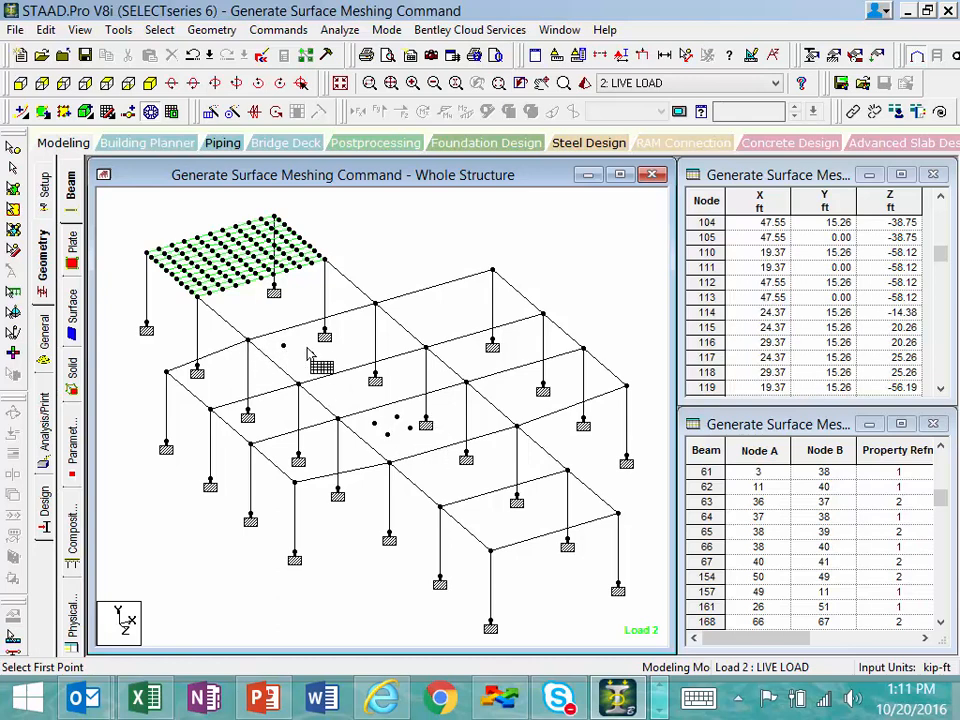
# Step: Spot-check beam segments along the meshed bay's inner edge to see how the beam is split at the plate nodes
pyautogui.click(14, 170)
pyautogui.scroll(3, 206, 268)
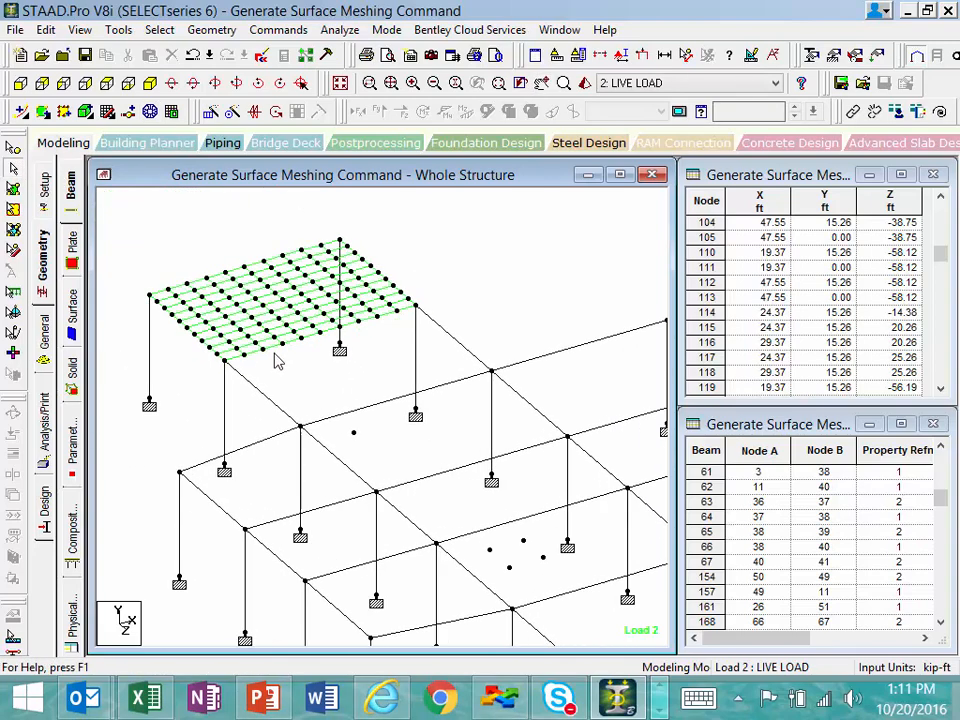
pyautogui.click(272, 340)
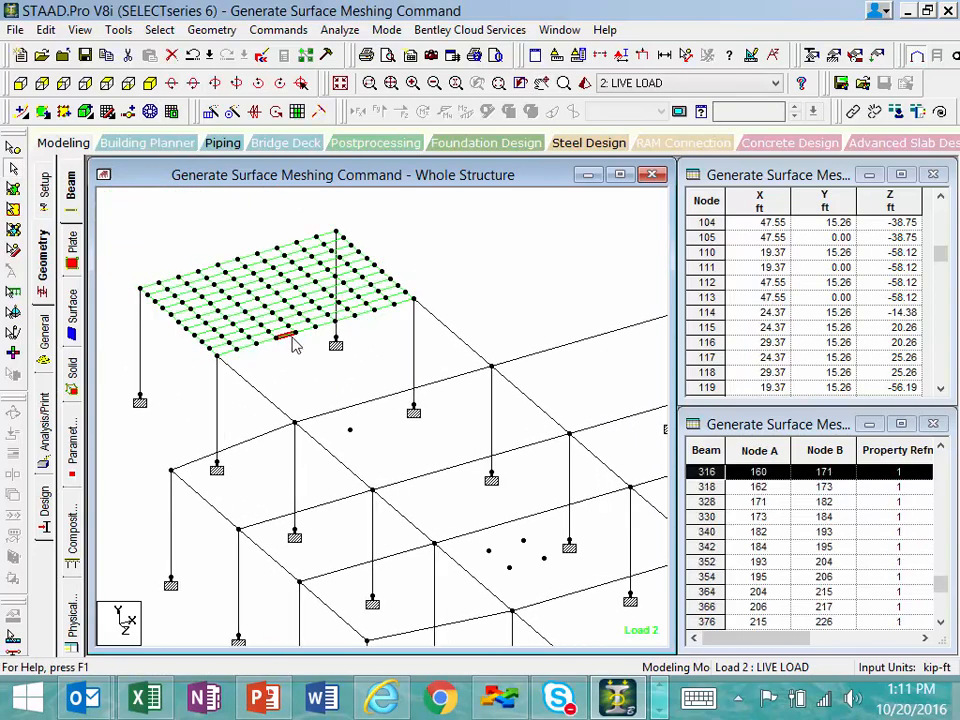
pyautogui.click(312, 333)
pyautogui.click(366, 317)
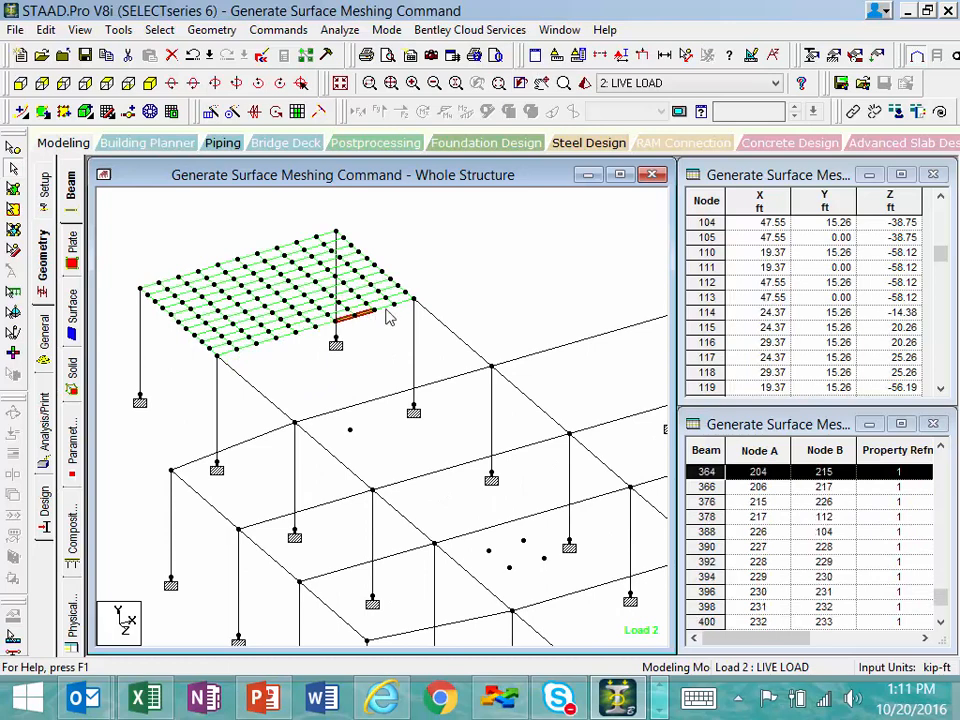
pyautogui.click(388, 311)
pyautogui.click(404, 302)
pyautogui.click(229, 357)
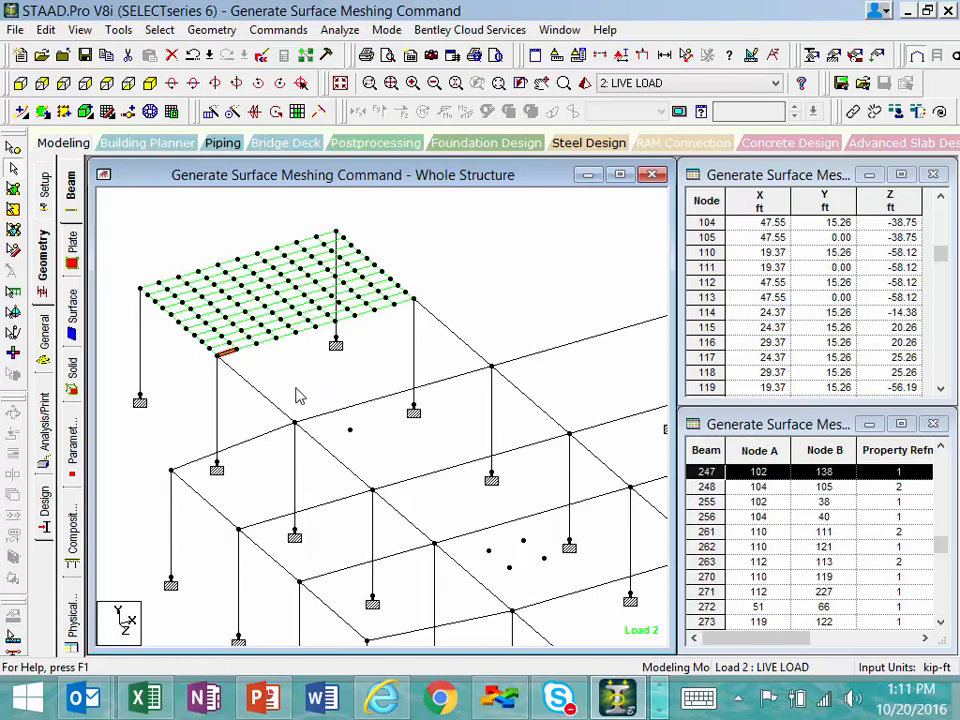
pyautogui.click(325, 417)
# Step: Check the inner edge beam's segments in sequence from one column to the other, and clear the beam selection
pyautogui.click(229, 357)
pyautogui.click(248, 348)
pyautogui.click(267, 340)
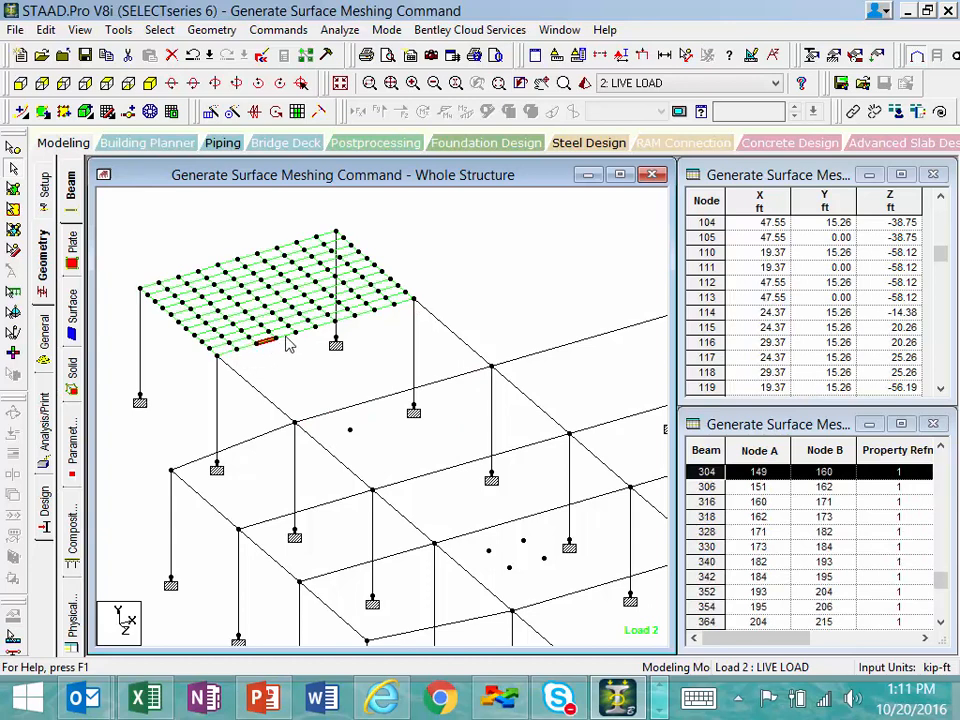
pyautogui.click(286, 335)
pyautogui.click(306, 331)
pyautogui.click(325, 325)
pyautogui.click(344, 320)
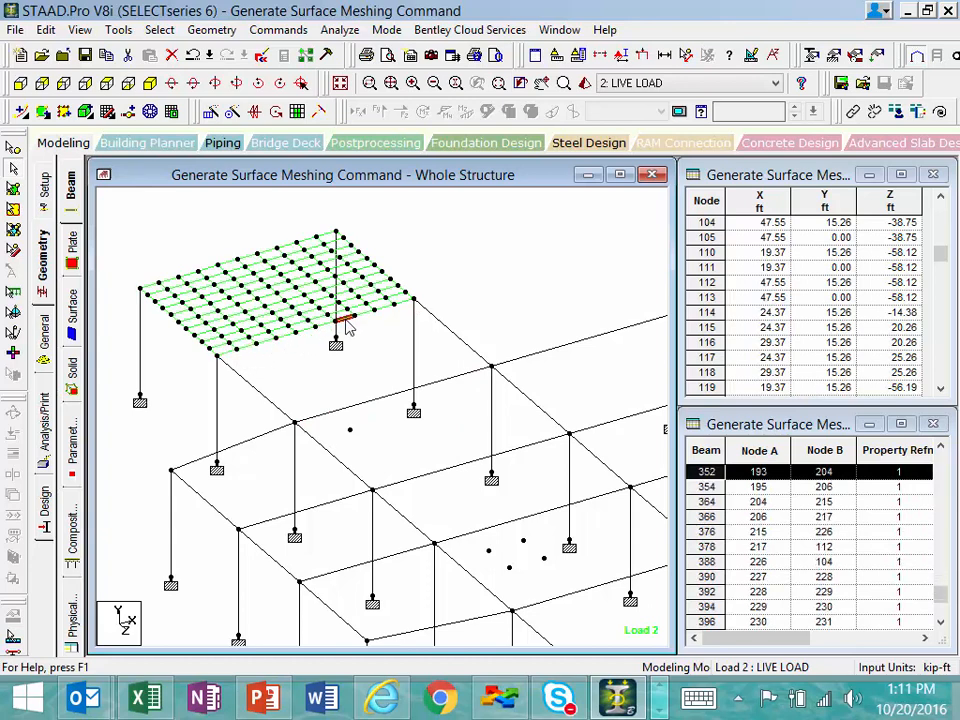
pyautogui.click(363, 315)
pyautogui.click(382, 309)
pyautogui.click(399, 303)
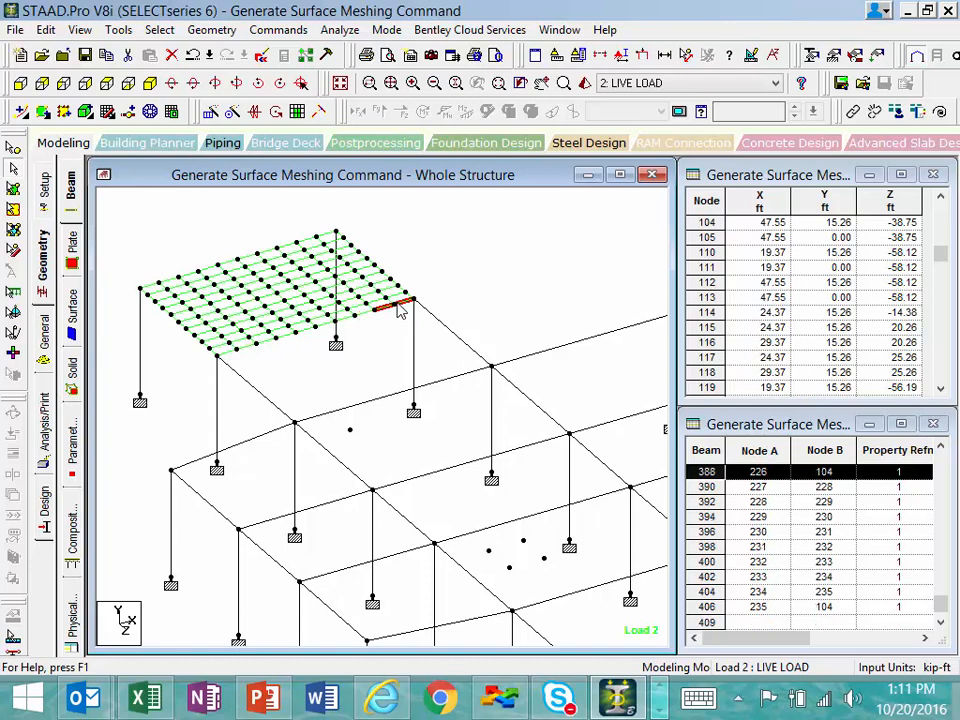
pyautogui.click(370, 344)
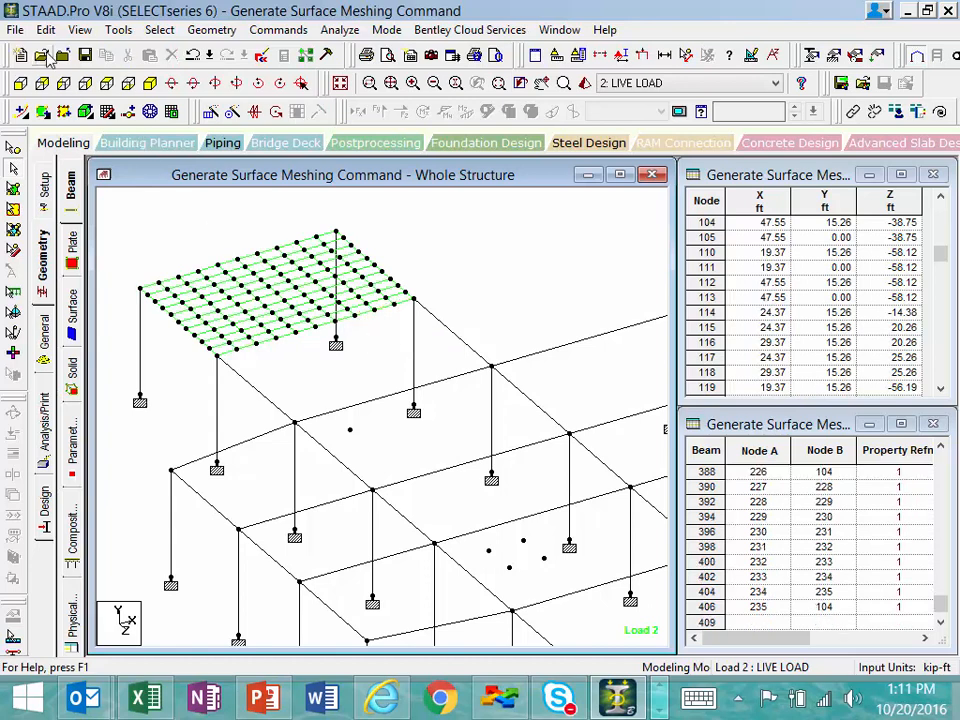
# Step: Save and close the current model, and open the recent file Parametric Models
pyautogui.click(66, 55)
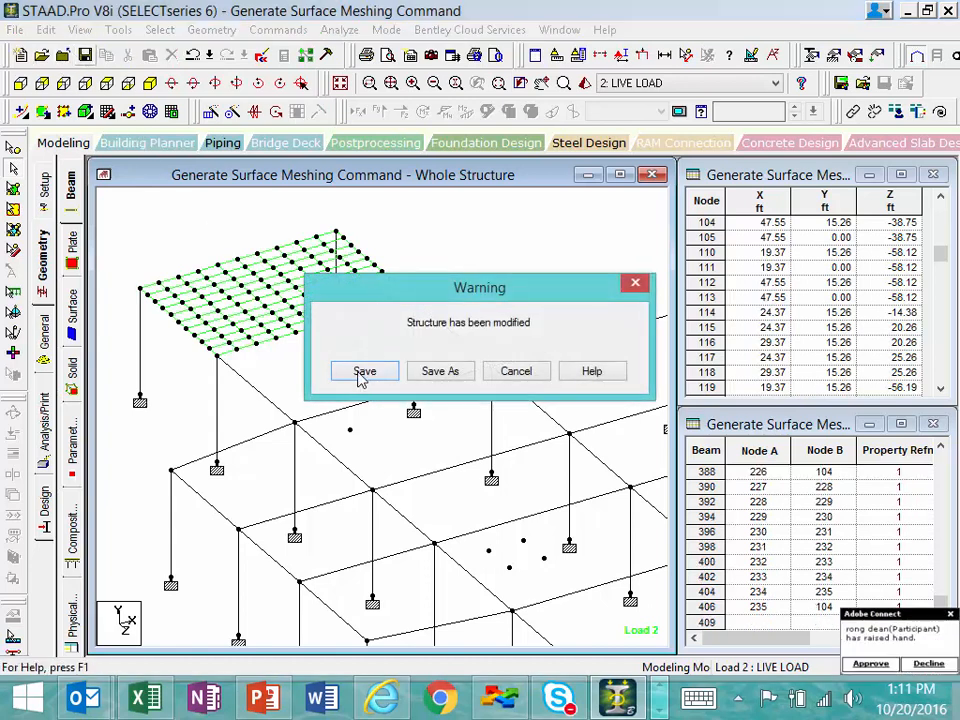
pyautogui.click(364, 371)
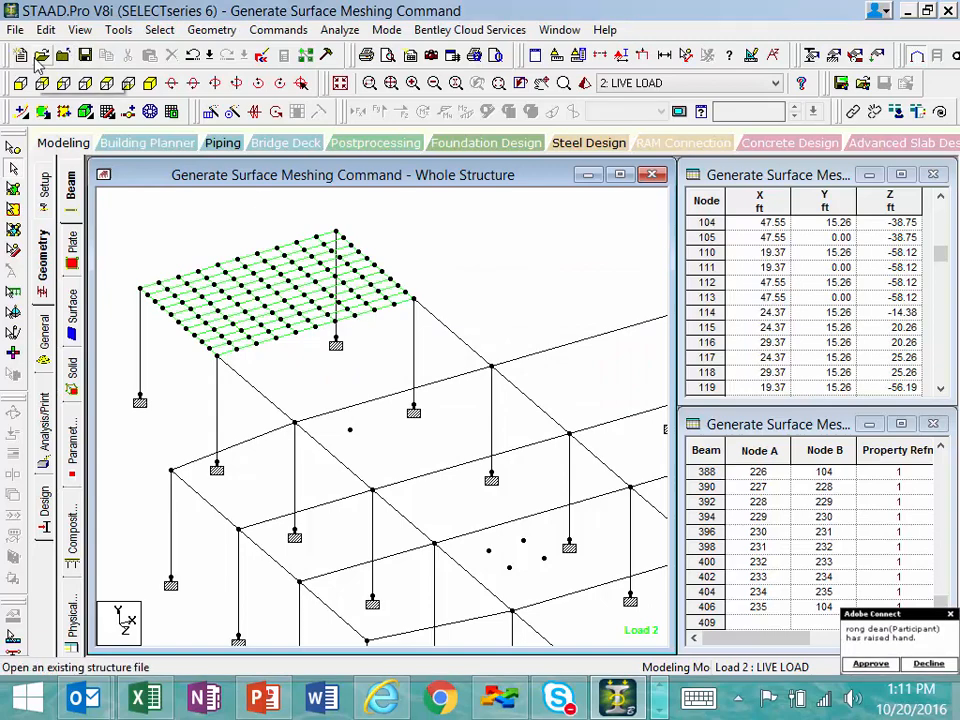
pyautogui.click(64, 55)
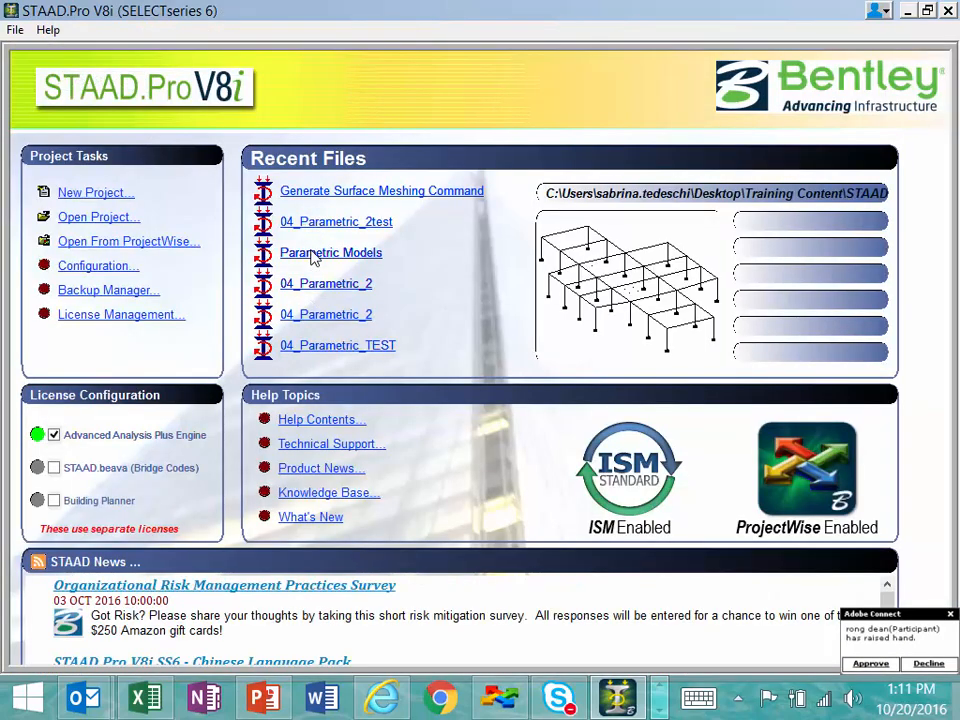
pyautogui.click(314, 254)
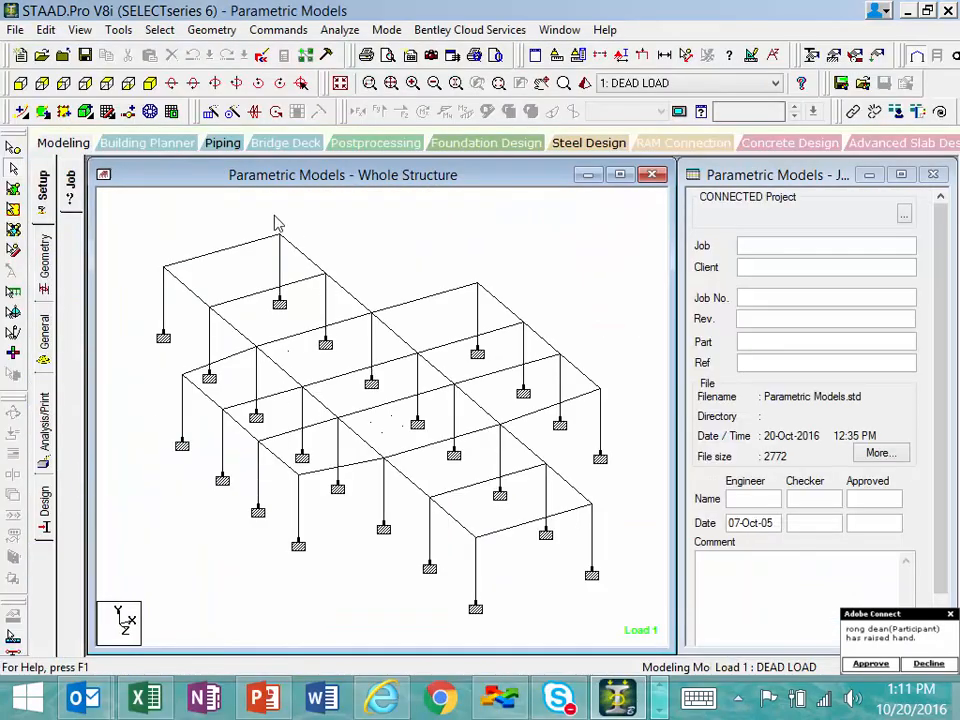
# Step: Add the parametric surface Meshed Surface 1 of type Slab, keeping nodes and beams within the boundary as density points and lines
pyautogui.click(44, 265)
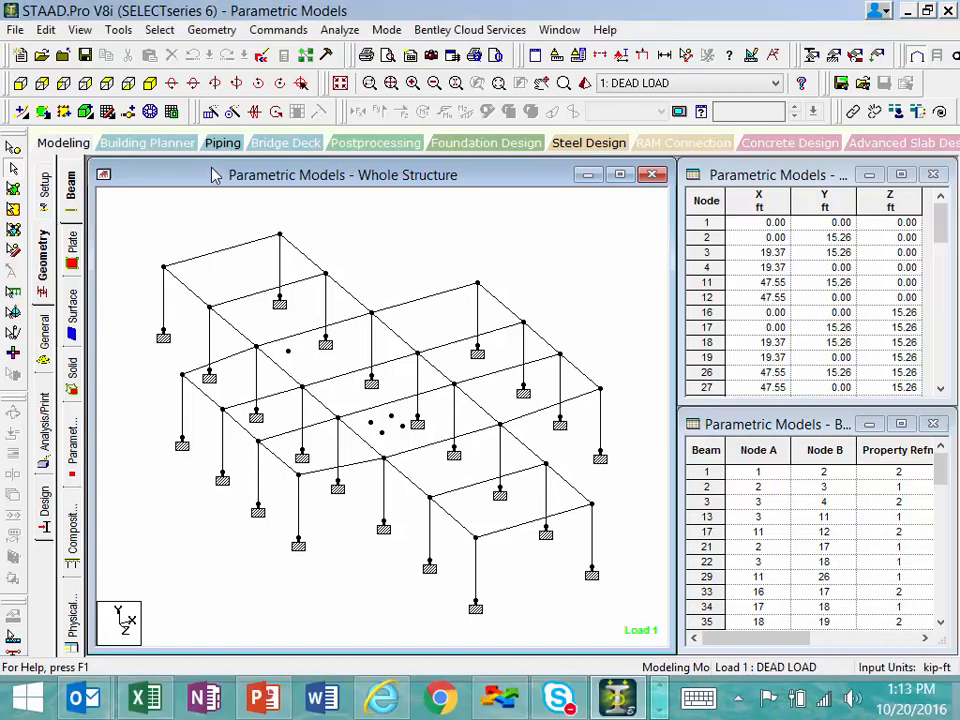
pyautogui.click(66, 258)
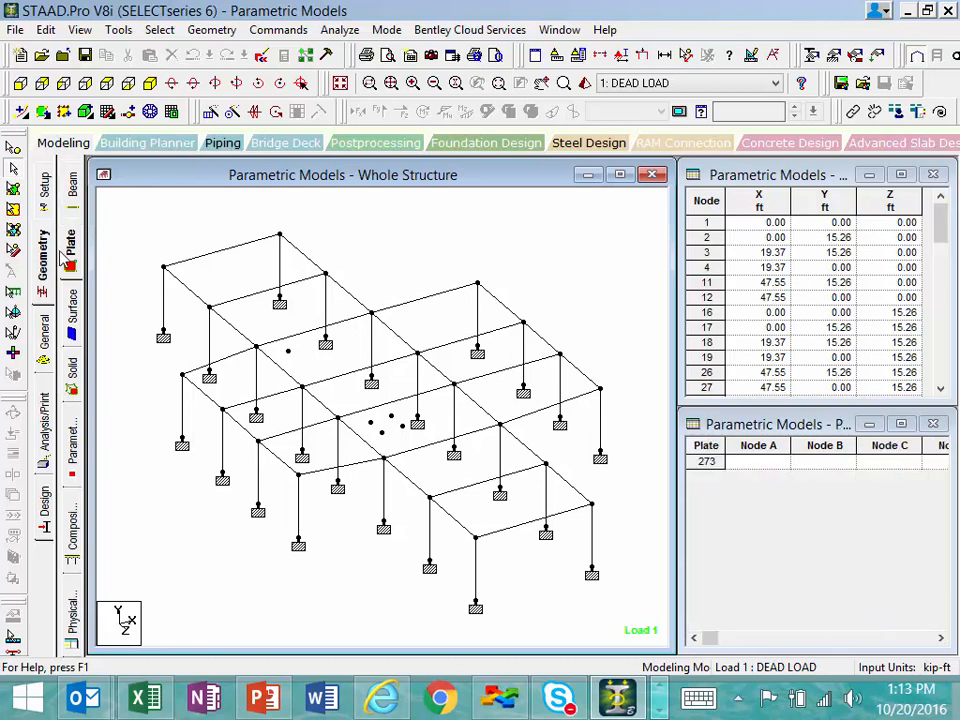
pyautogui.click(74, 446)
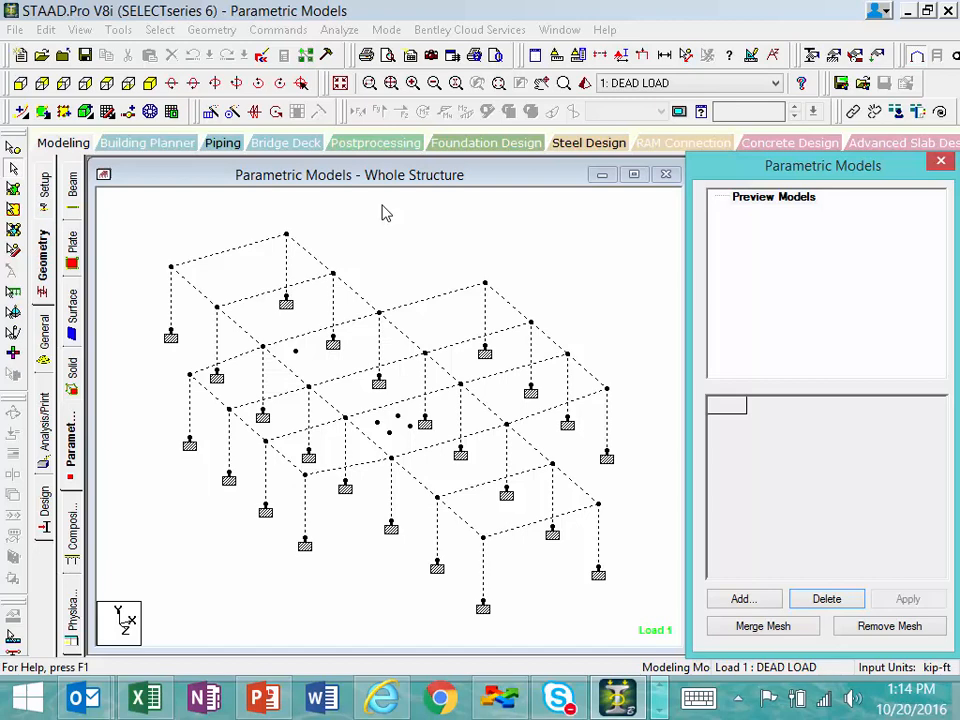
pyautogui.click(743, 599)
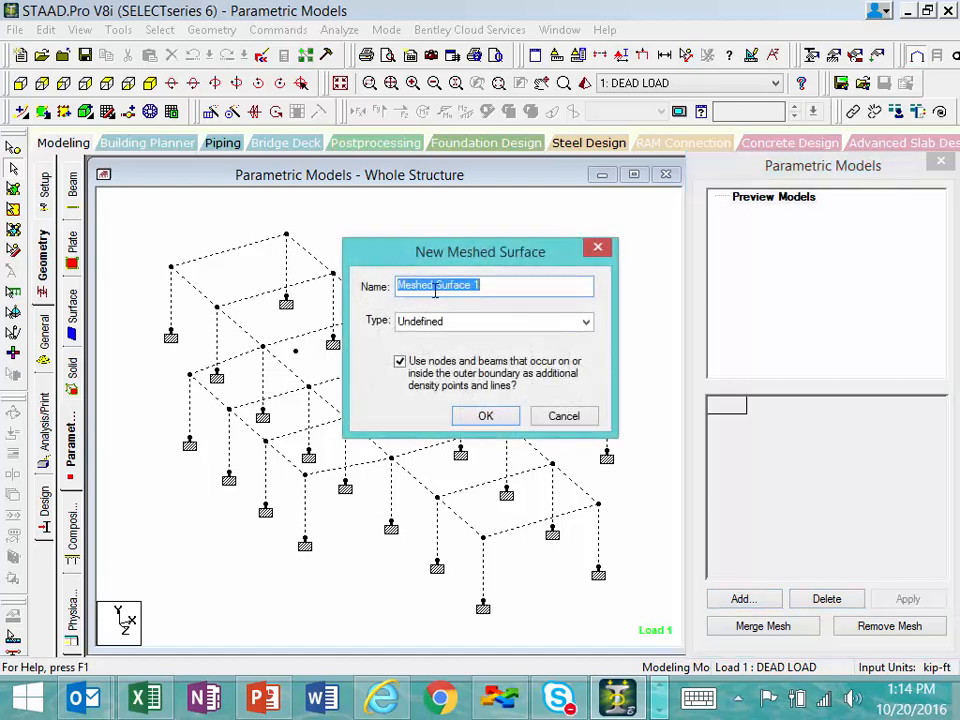
pyautogui.click(585, 321)
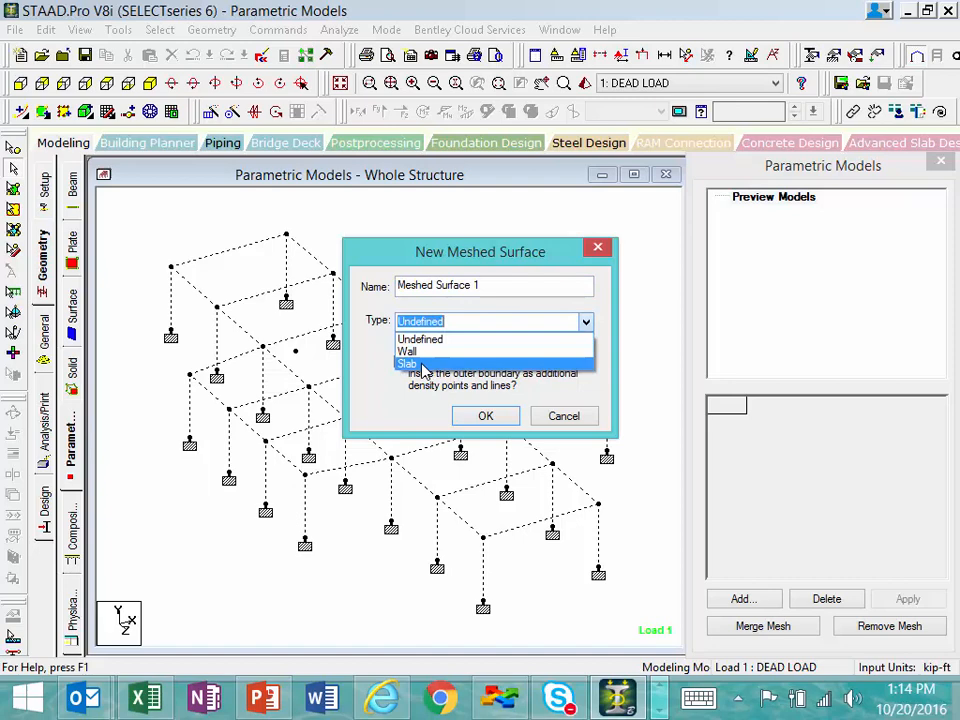
pyautogui.click(422, 365)
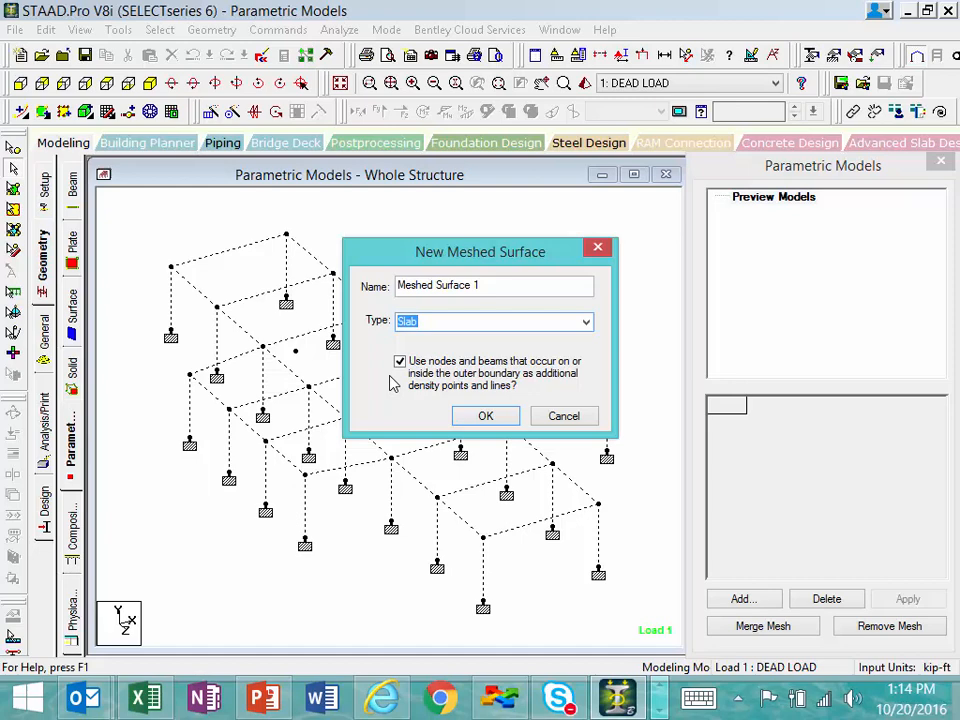
pyautogui.moveTo(429, 251); pyautogui.dragTo(608, 258)
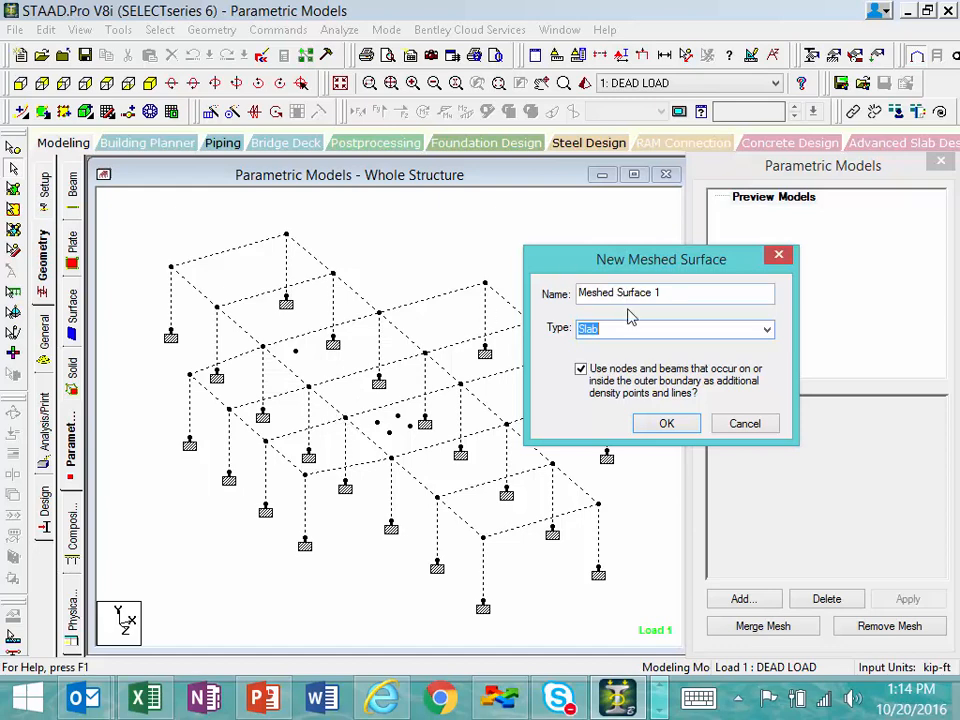
pyautogui.click(660, 424)
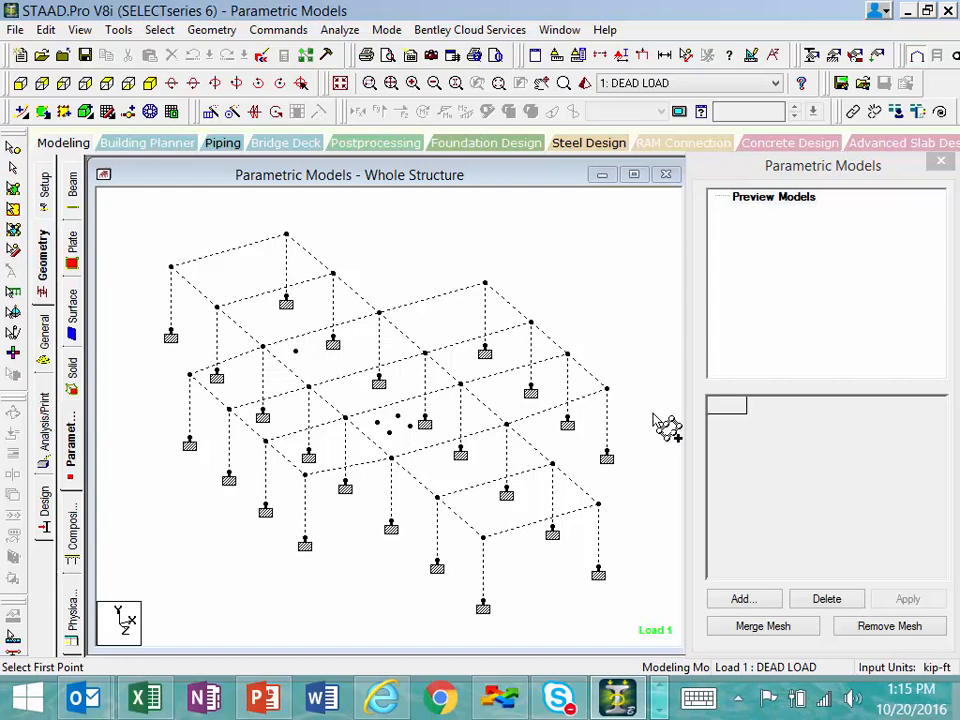
# Step: Outline the slab boundary of Meshed Surface 1 through the corner nodes around the whole floor and close the polygon
pyautogui.click(171, 267)
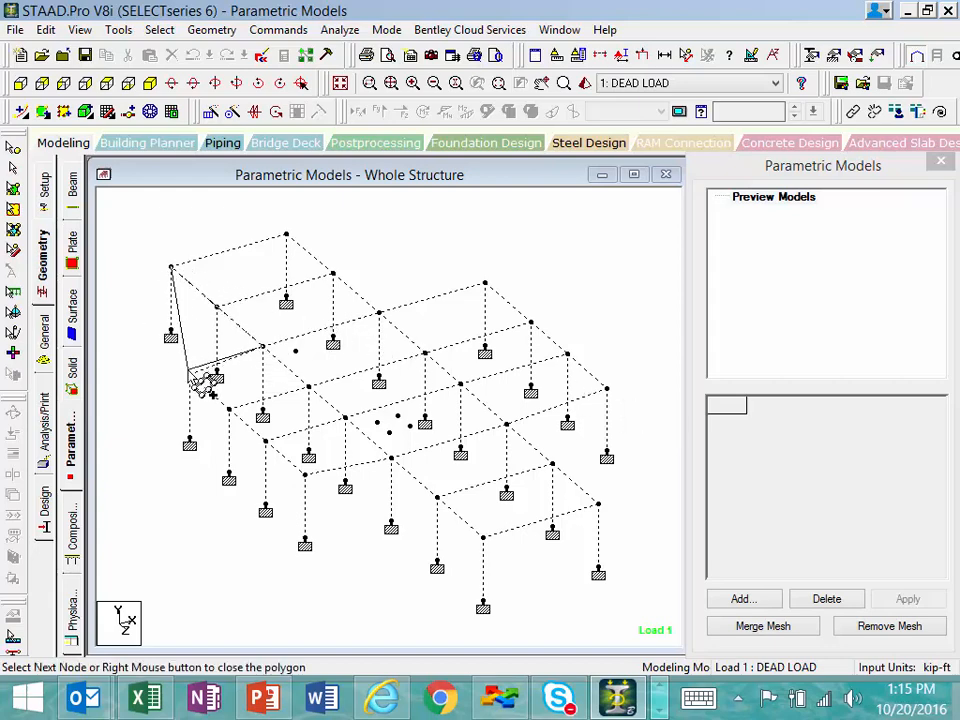
pyautogui.click(189, 373)
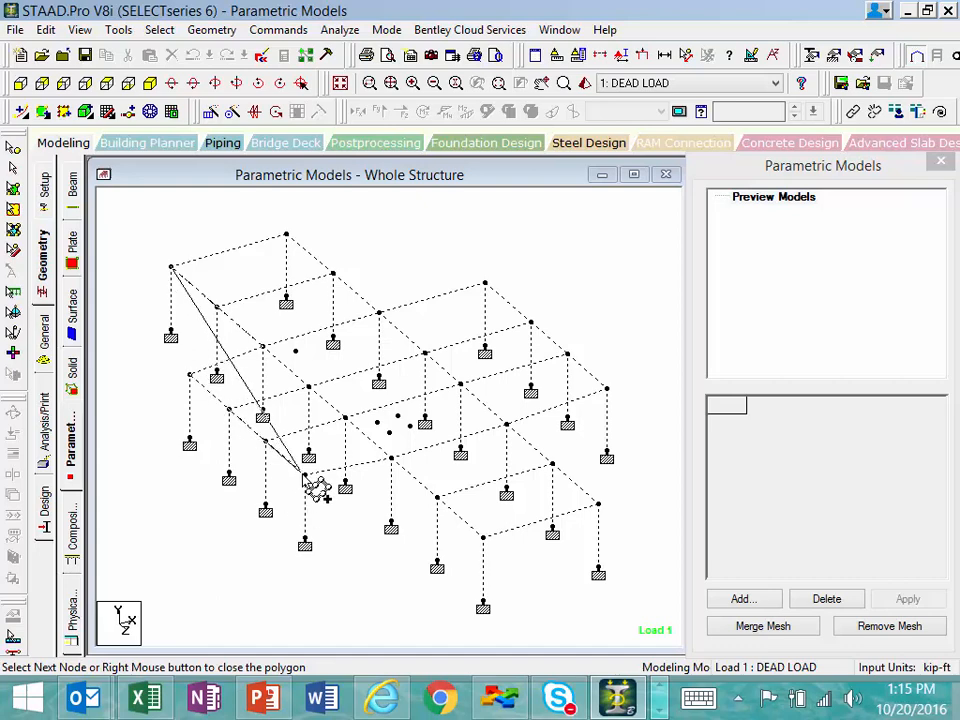
pyautogui.click(489, 545)
pyautogui.click(600, 505)
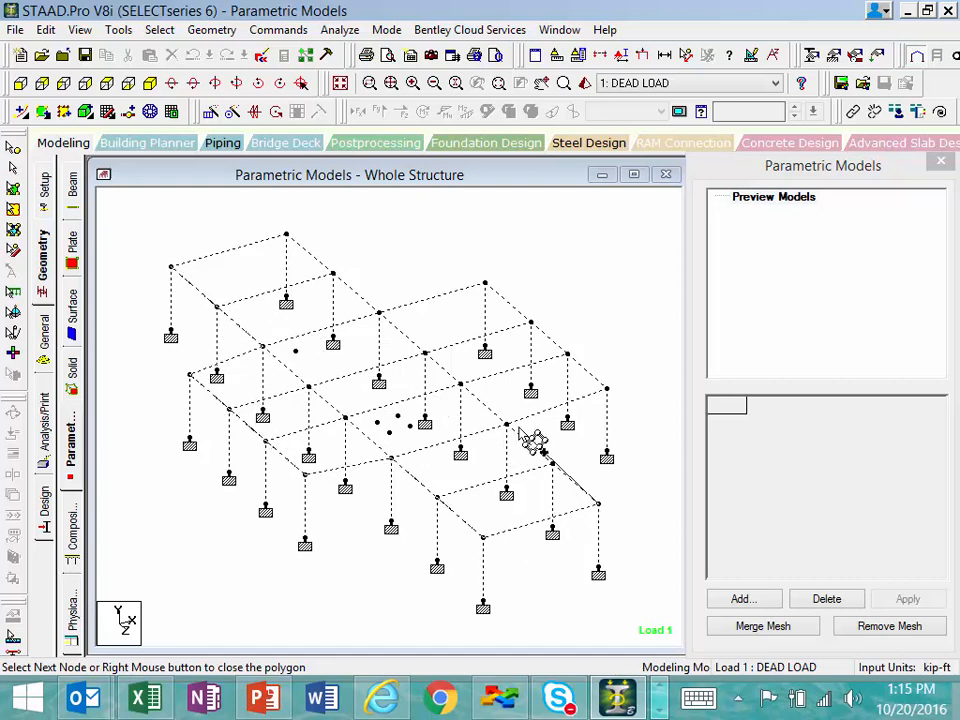
pyautogui.click(510, 426)
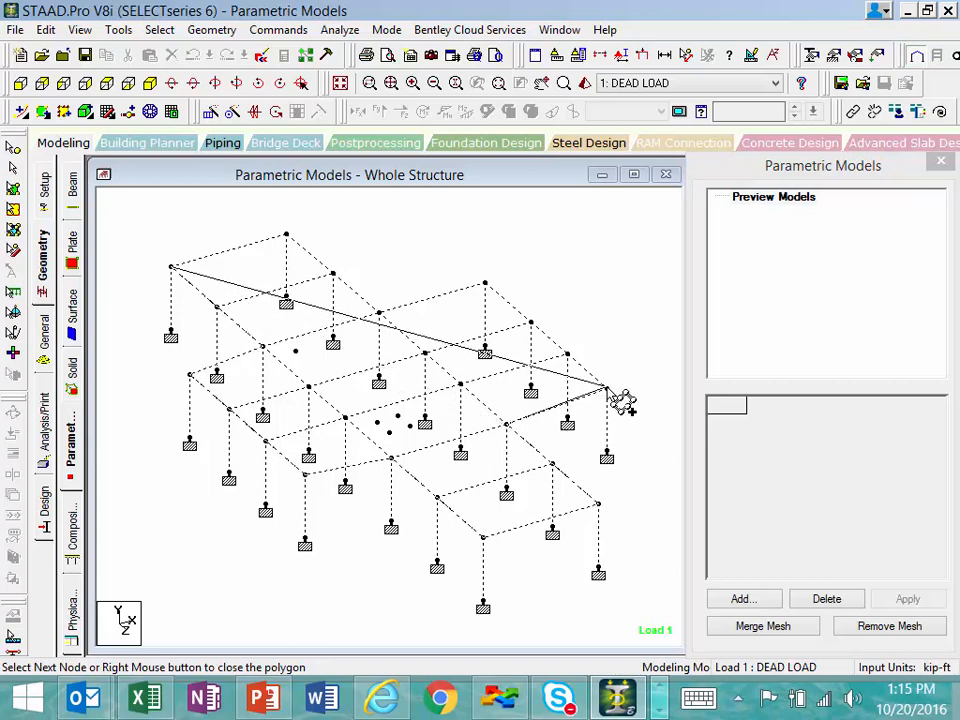
pyautogui.click(607, 388)
pyautogui.click(485, 284)
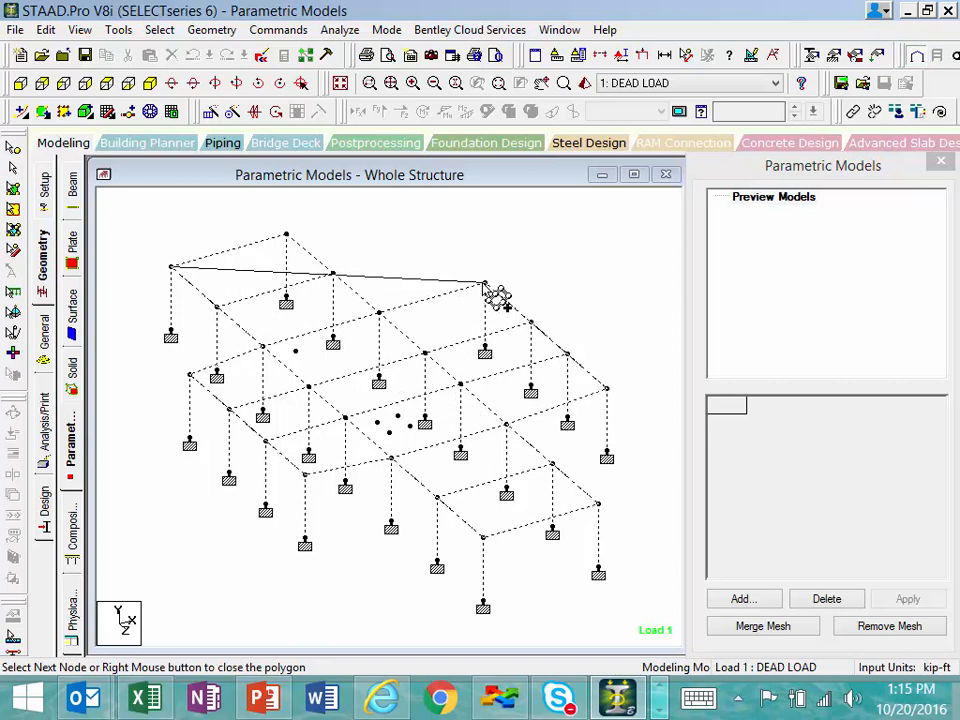
pyautogui.click(380, 314)
pyautogui.click(286, 234)
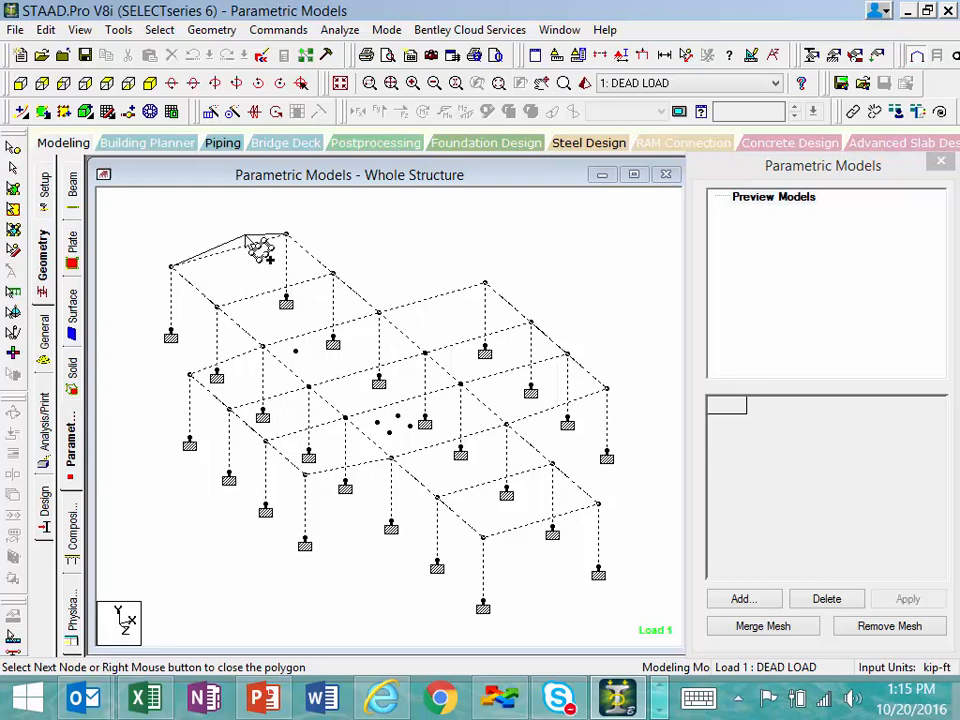
pyautogui.rightClick(251, 242)
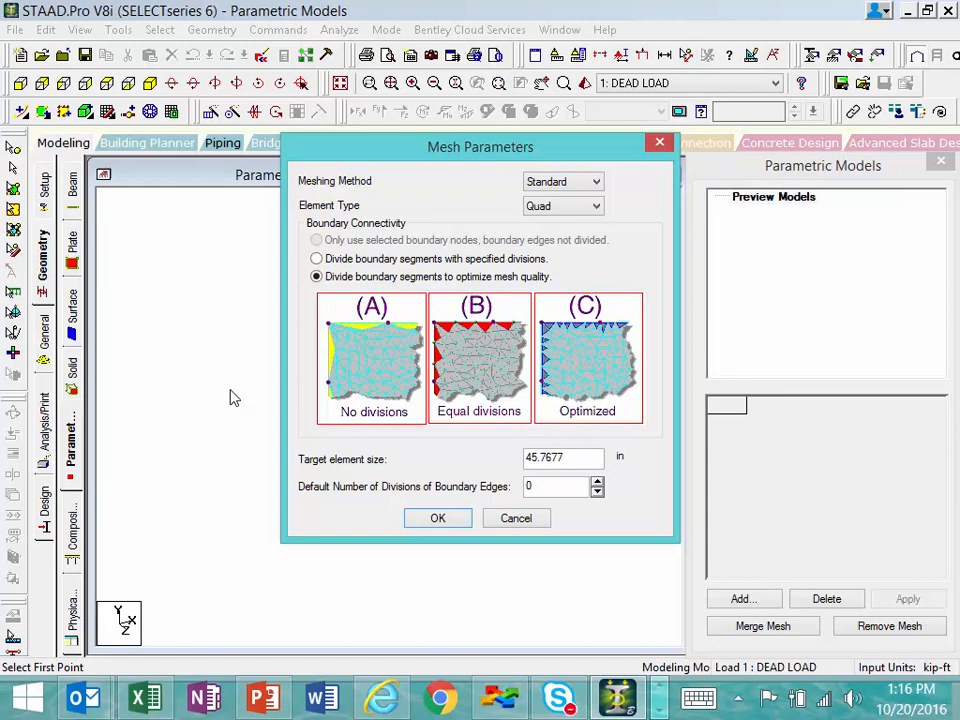
# Step: Compare the element types offered by the Standard and Basic meshing methods, ending on the Standard method
pyautogui.click(548, 209)
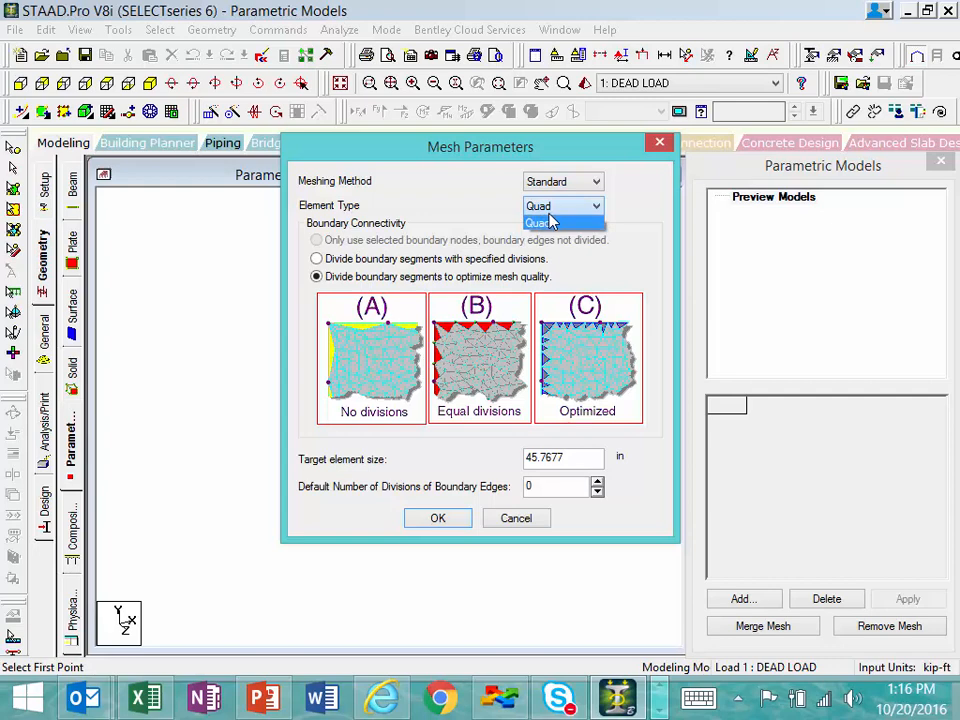
pyautogui.click(550, 222)
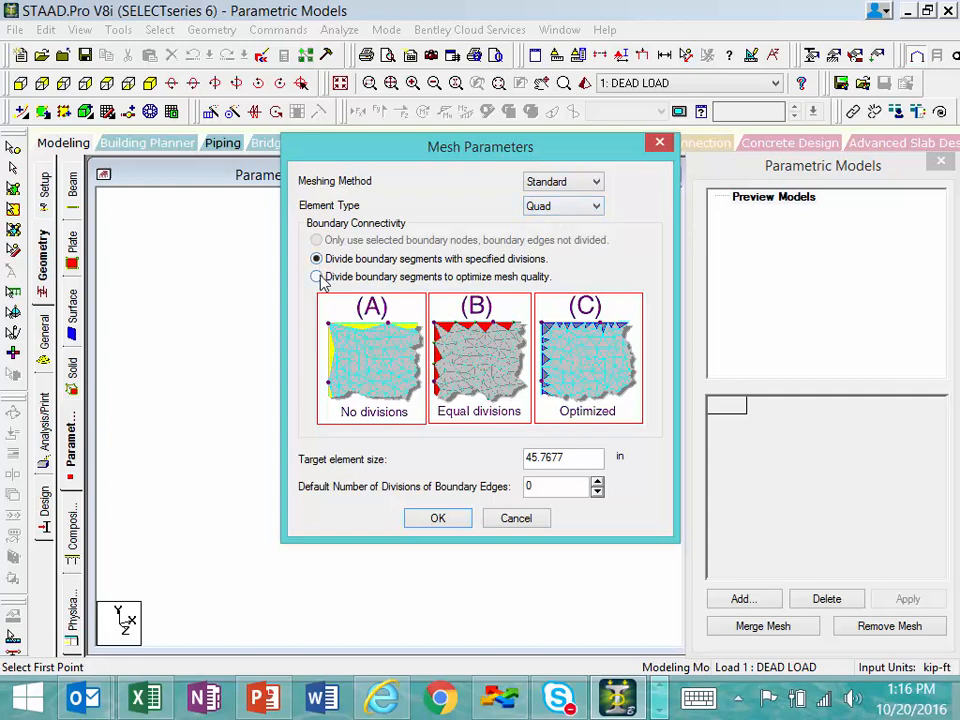
pyautogui.click(542, 188)
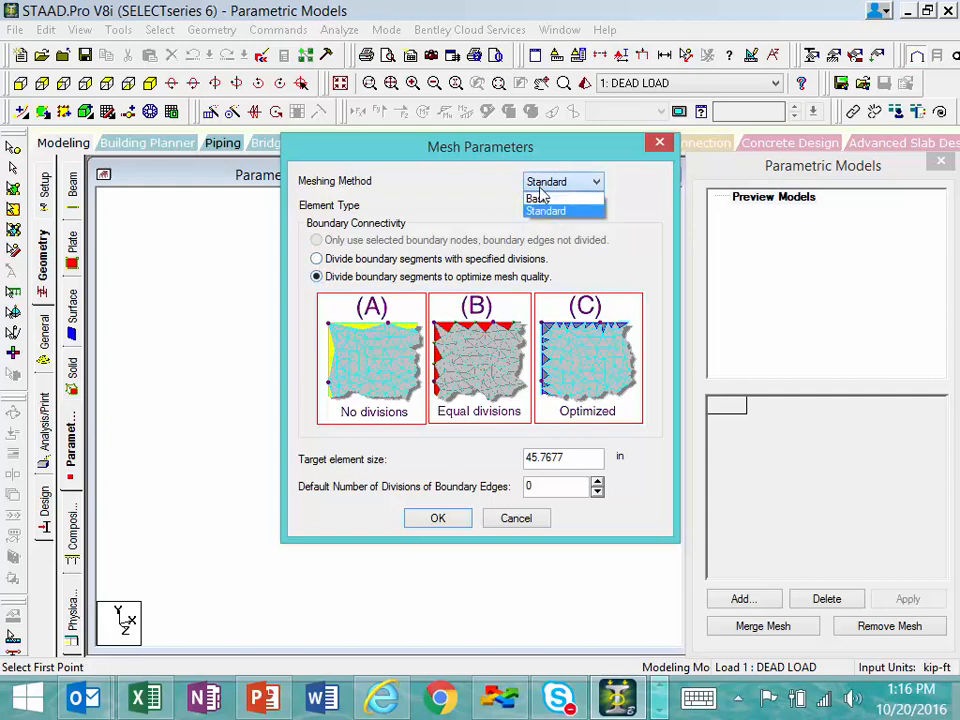
pyautogui.click(538, 199)
pyautogui.click(538, 208)
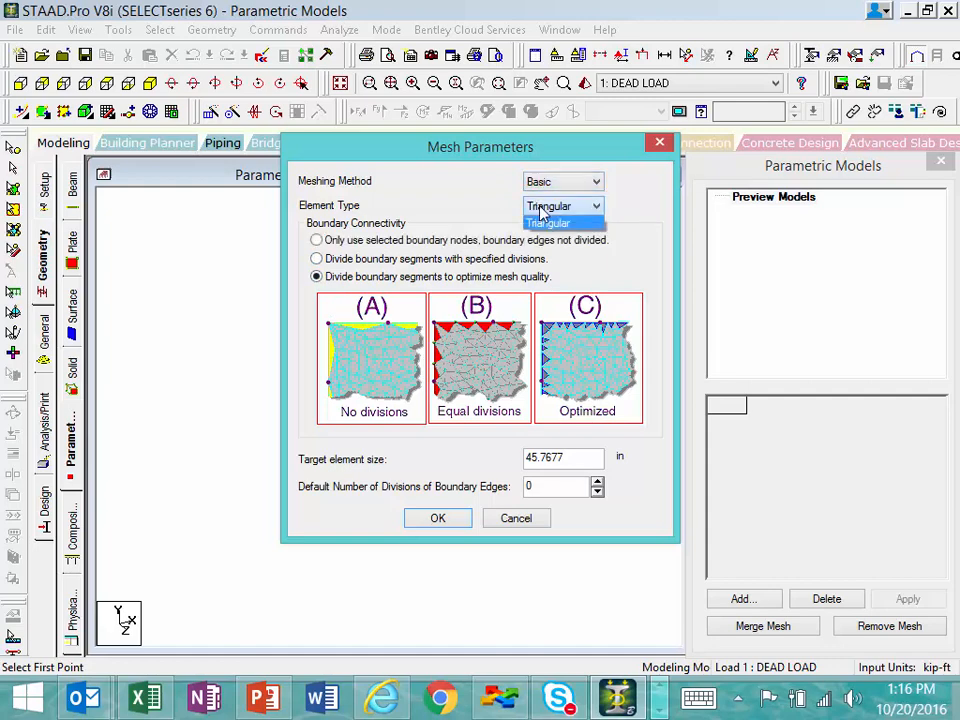
pyautogui.click(541, 222)
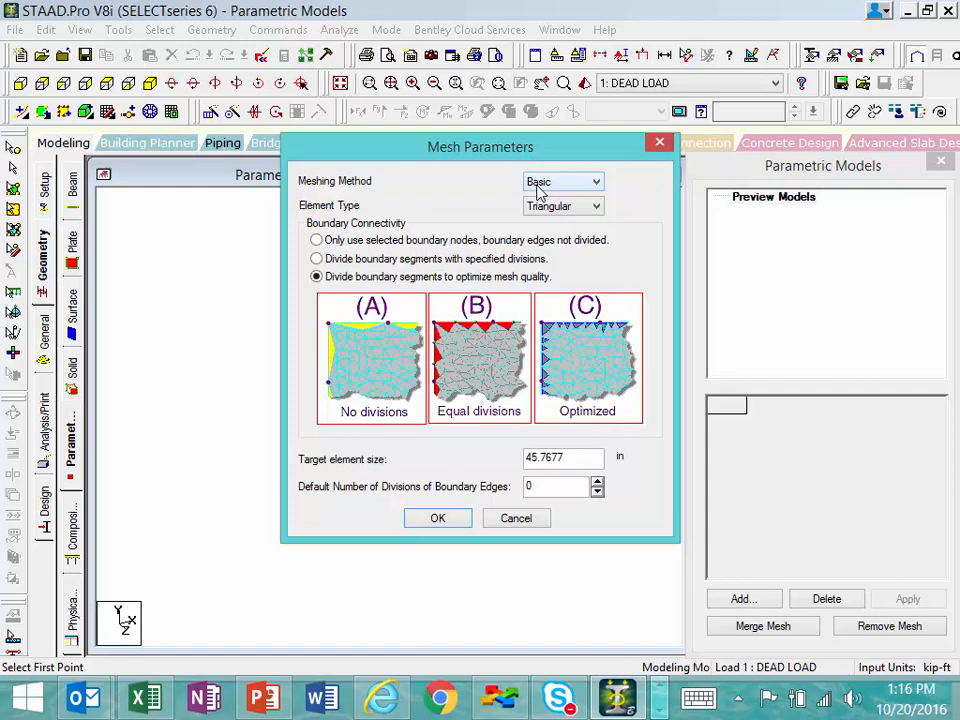
pyautogui.click(538, 188)
pyautogui.click(540, 210)
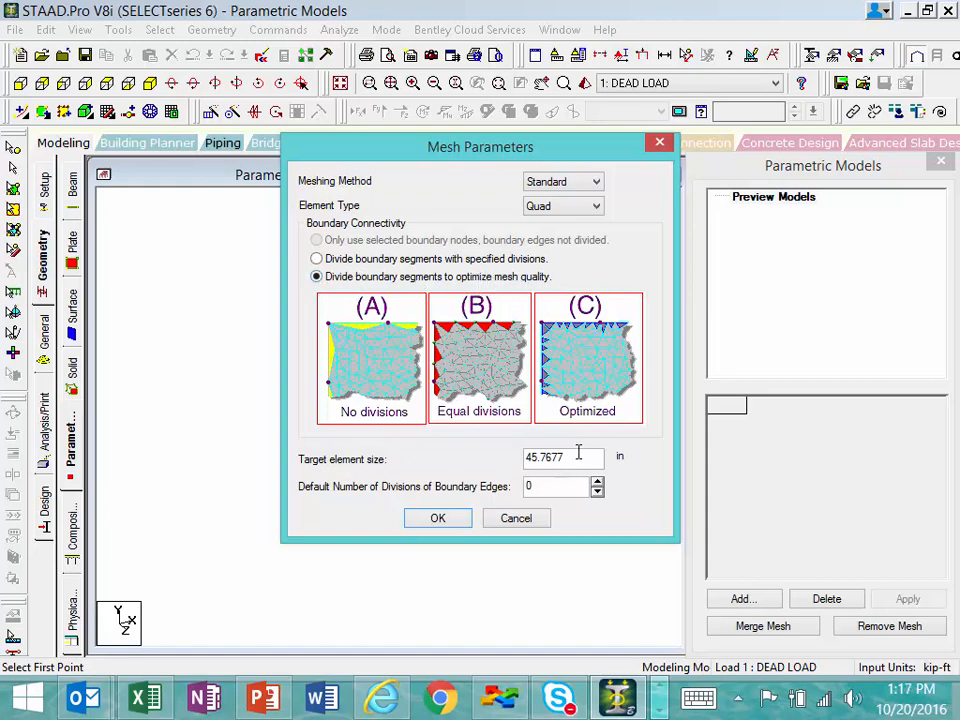
# Step: Set the target element size to 36 in and accept the mesh parameters
pyautogui.moveTo(582, 458); pyautogui.dragTo(377, 477)
pyautogui.write('36')
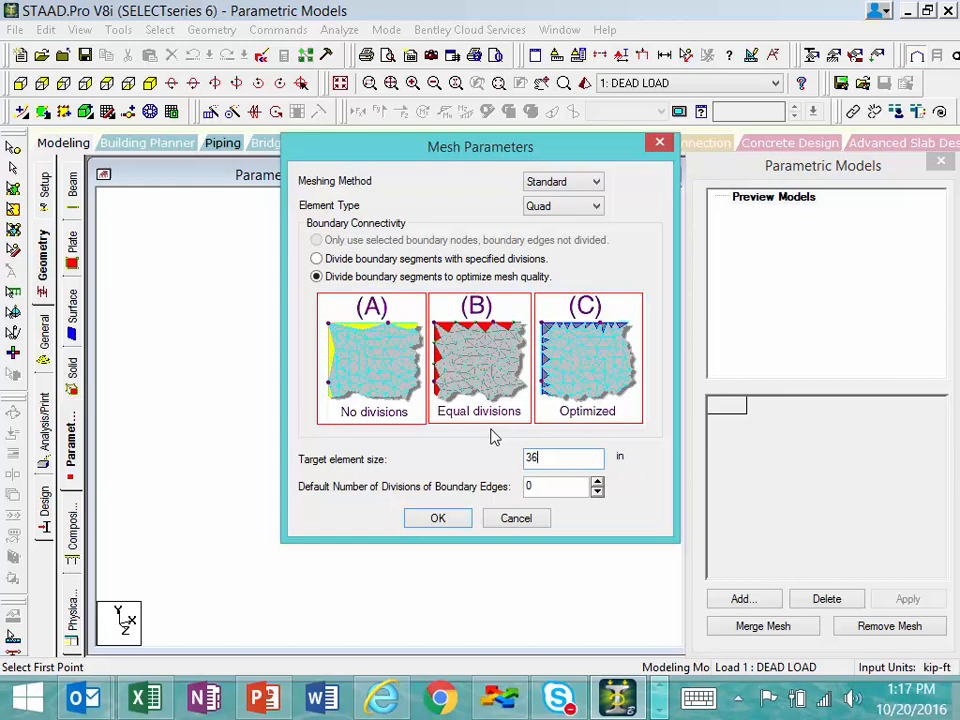
pyautogui.click(440, 519)
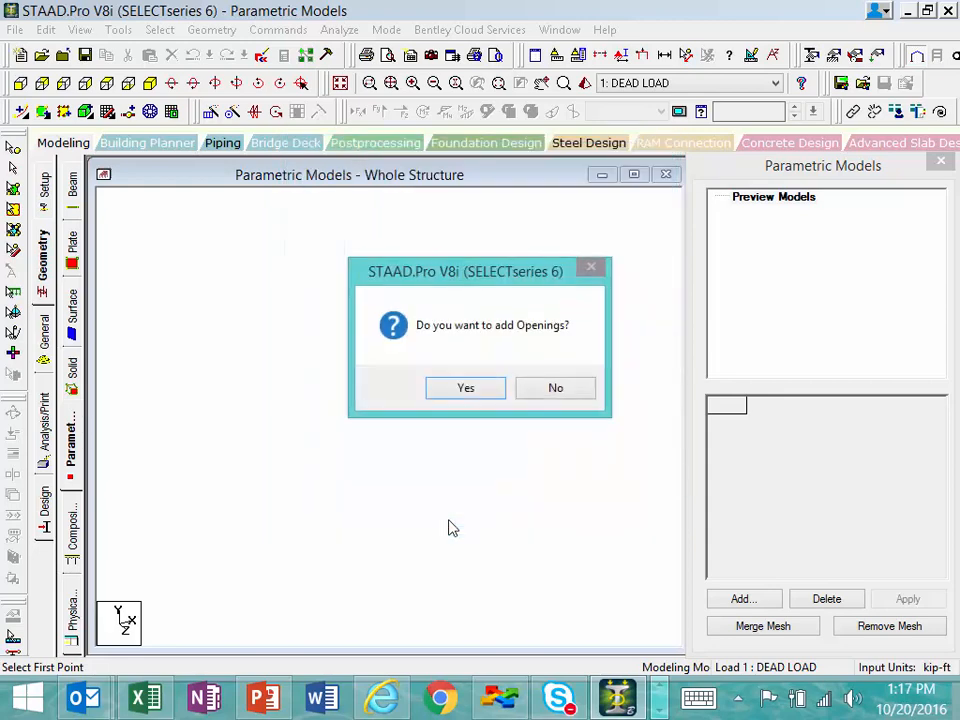
# Step: Add a polygonal opening through the four clustered interior nodes of the slab, with snapping to existing nodes enabled
pyautogui.click(465, 389)
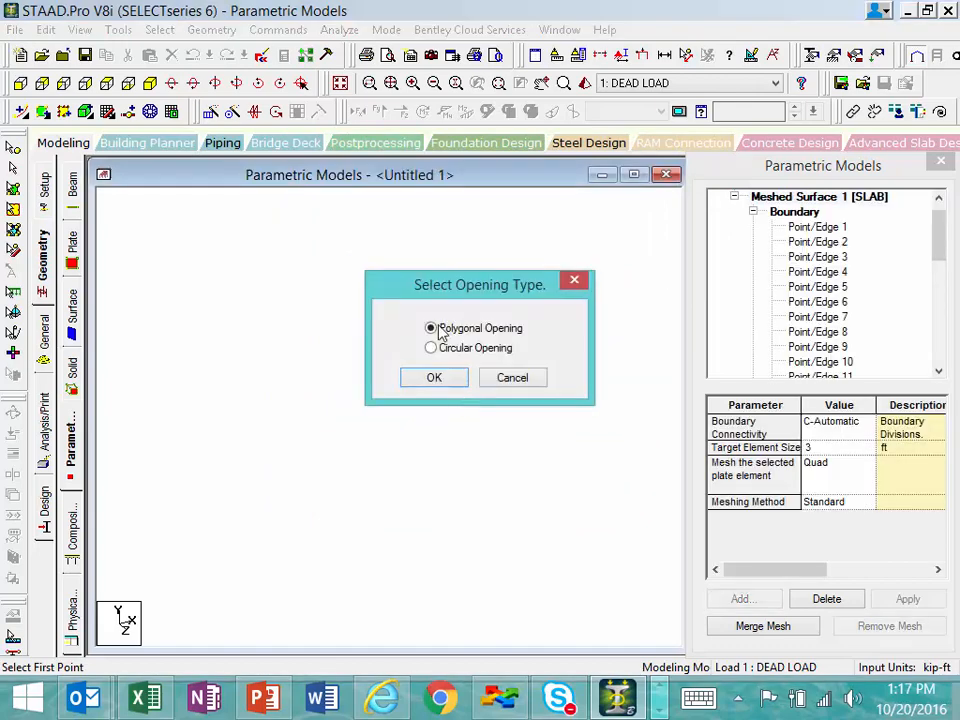
pyautogui.click(430, 380)
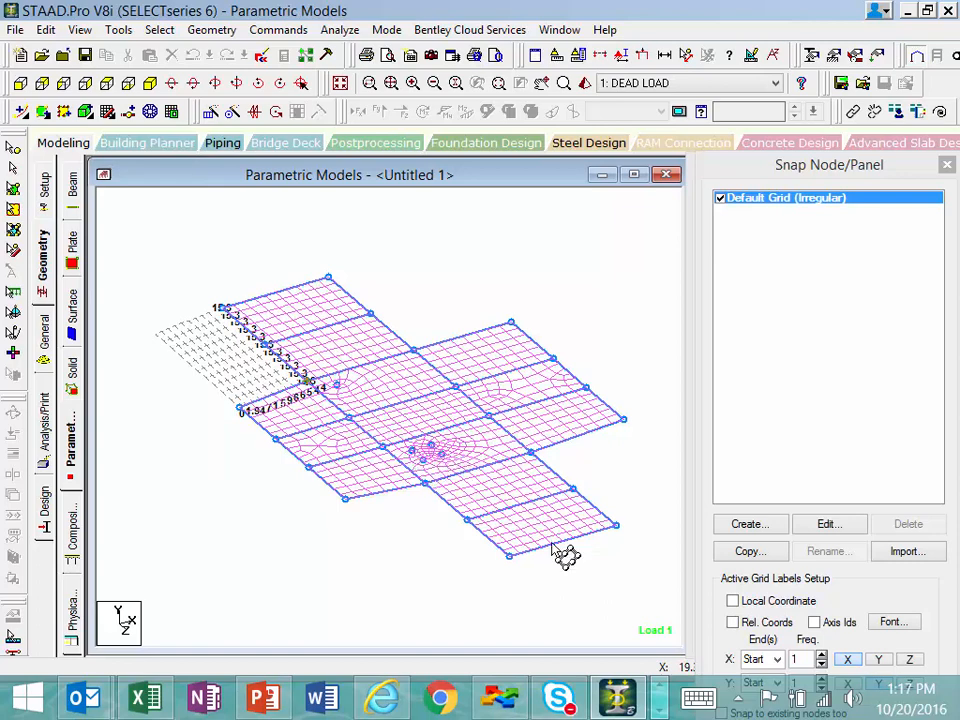
pyautogui.moveTo(766, 162); pyautogui.dragTo(747, 42)
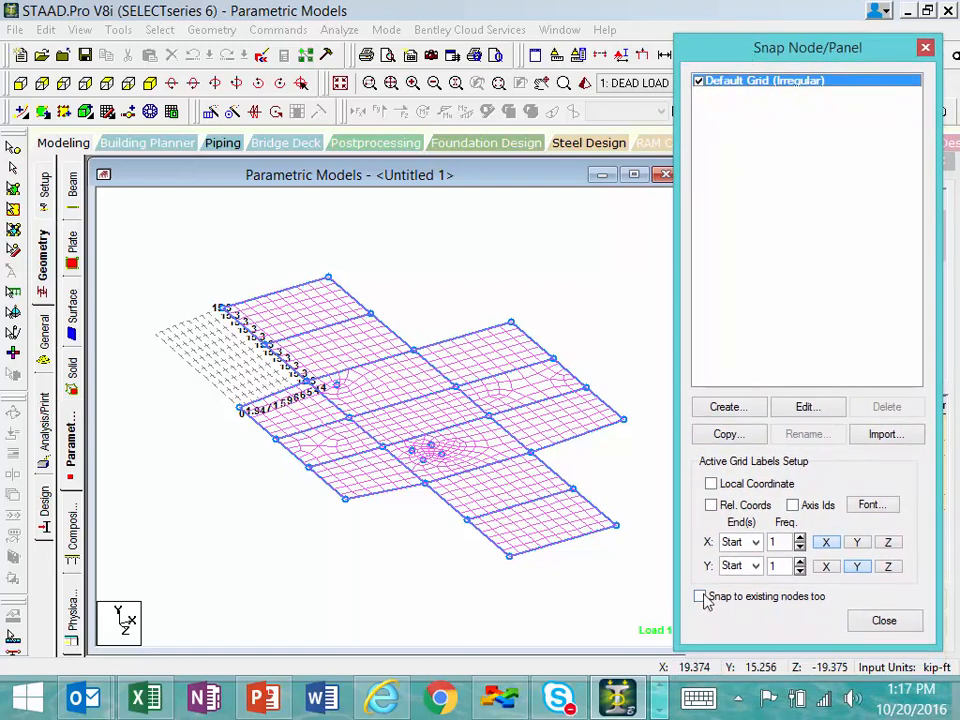
pyautogui.click(701, 597)
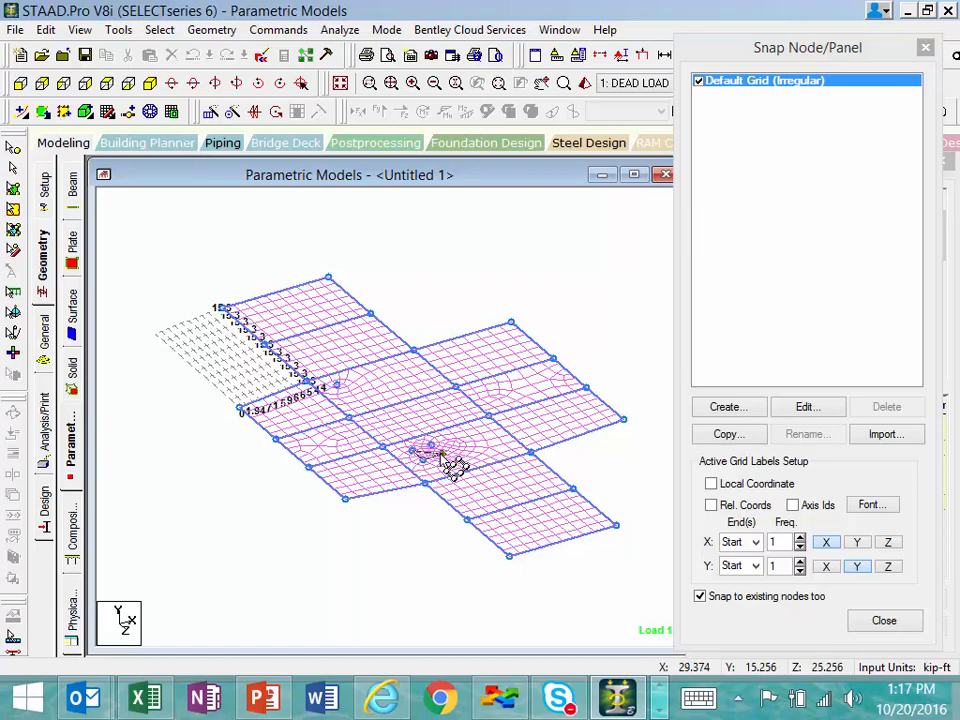
pyautogui.click(441, 455)
pyautogui.click(430, 444)
pyautogui.click(411, 449)
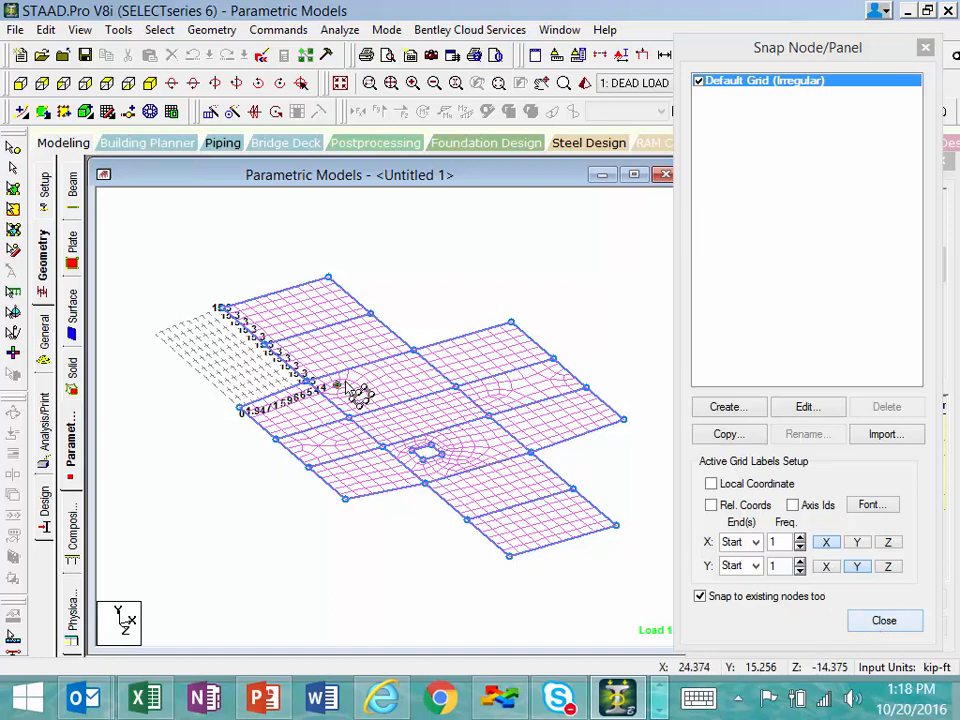
pyautogui.click(882, 621)
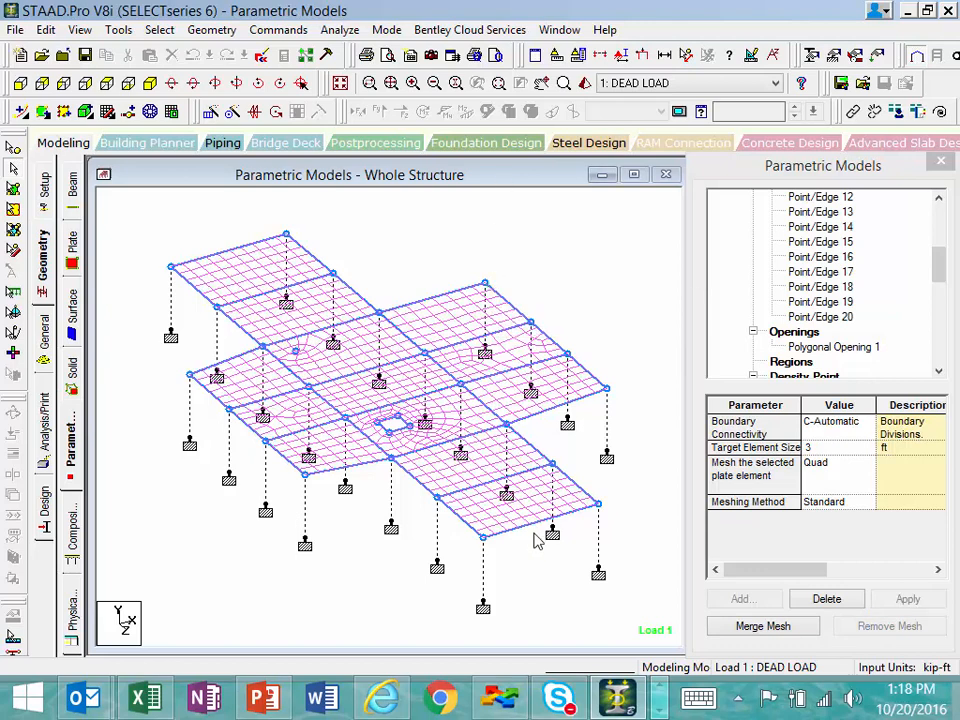
# Step: Examine how the preview mesh lines up with the beams, the columns, the opening and the isolated density point
pyautogui.scroll(4, 468, 398)
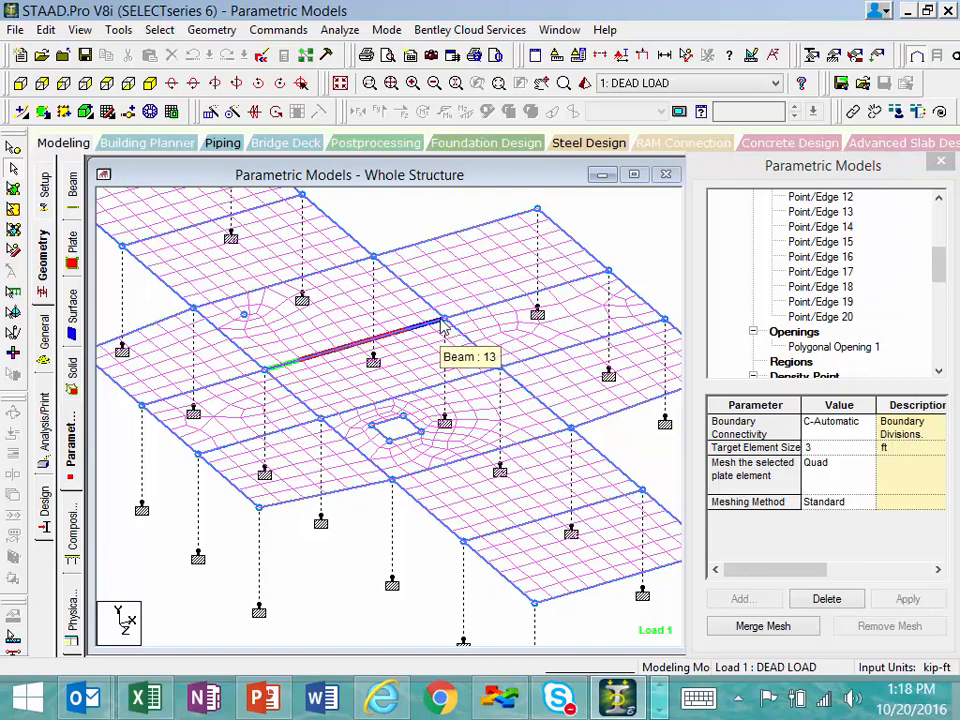
pyautogui.scroll(3, 390, 458)
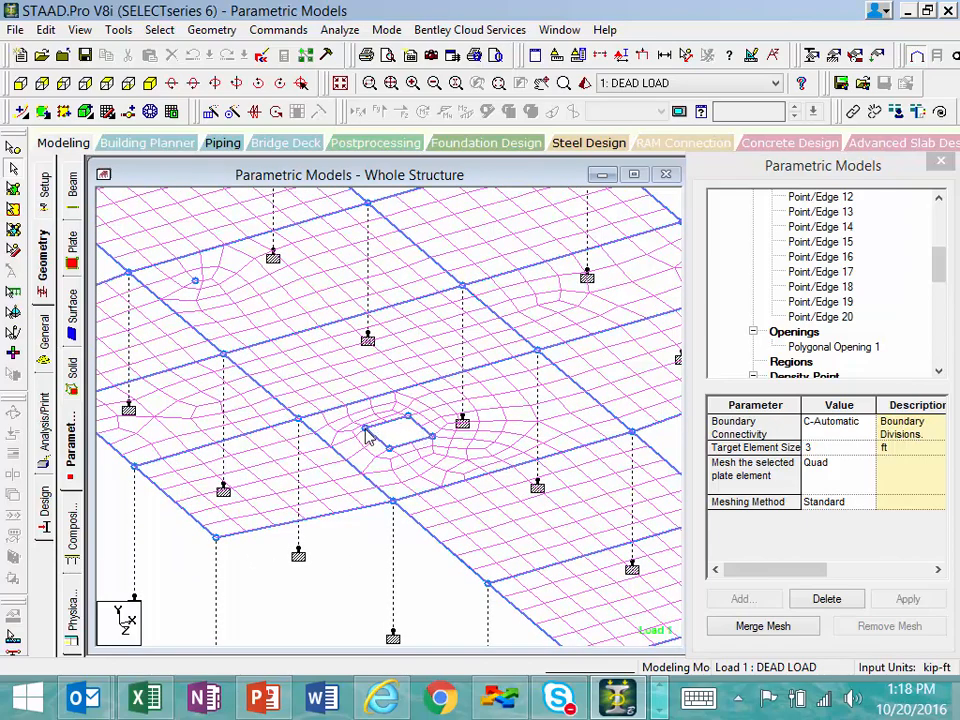
pyautogui.scroll(-1, 325, 434)
pyautogui.moveTo(286, 402); pyautogui.dragTo(360, 540, button='middle')
pyautogui.scroll(3, 272, 430)
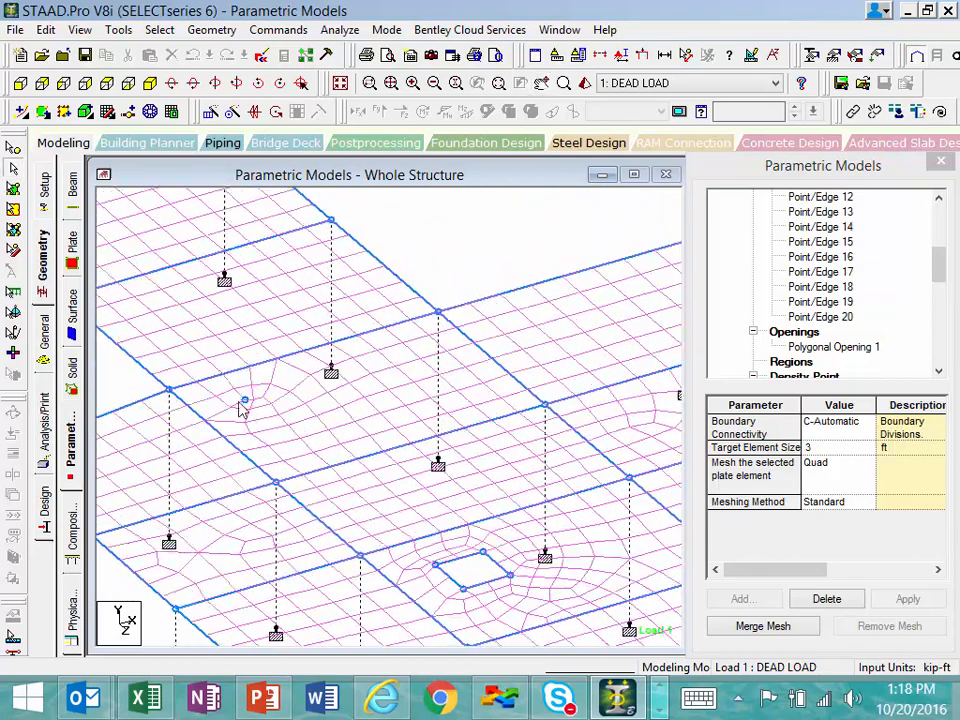
pyautogui.scroll(1, 241, 407)
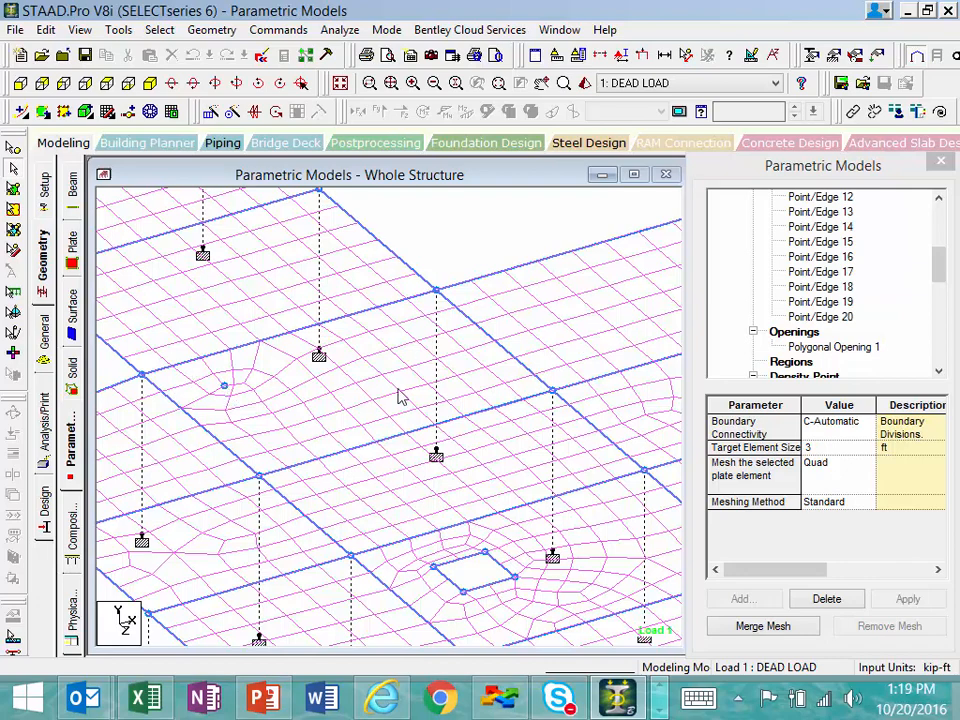
pyautogui.scroll(-7, 396, 364)
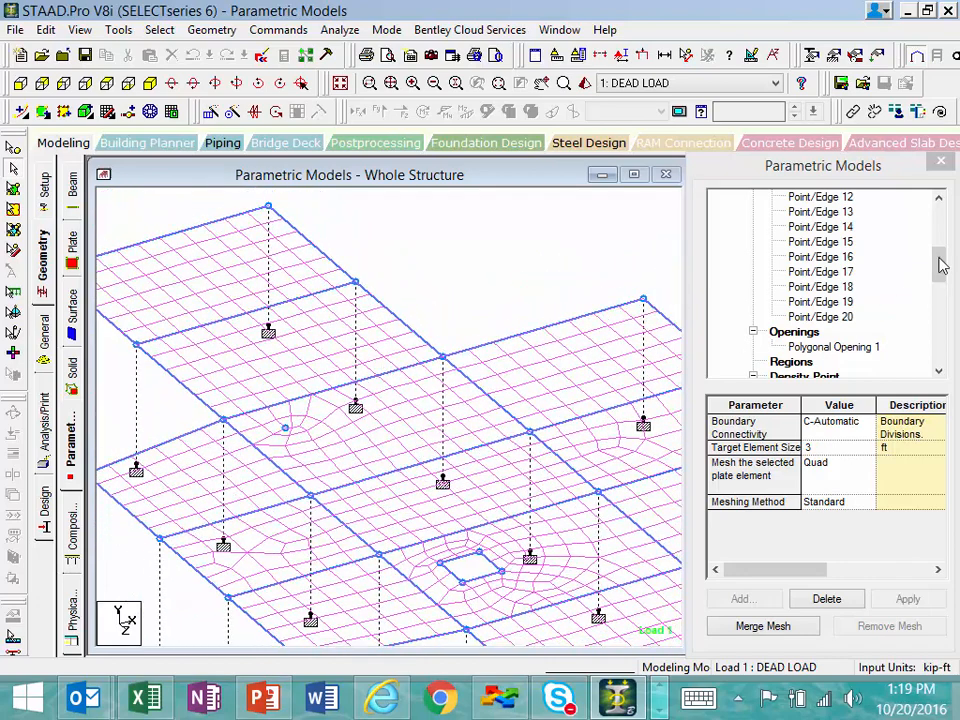
# Step: Add a second parametric surface, Meshed Surface 2 of type Slab, using nodes and beams within the boundary as density points and lines
pyautogui.moveTo(941, 263); pyautogui.dragTo(941, 222)
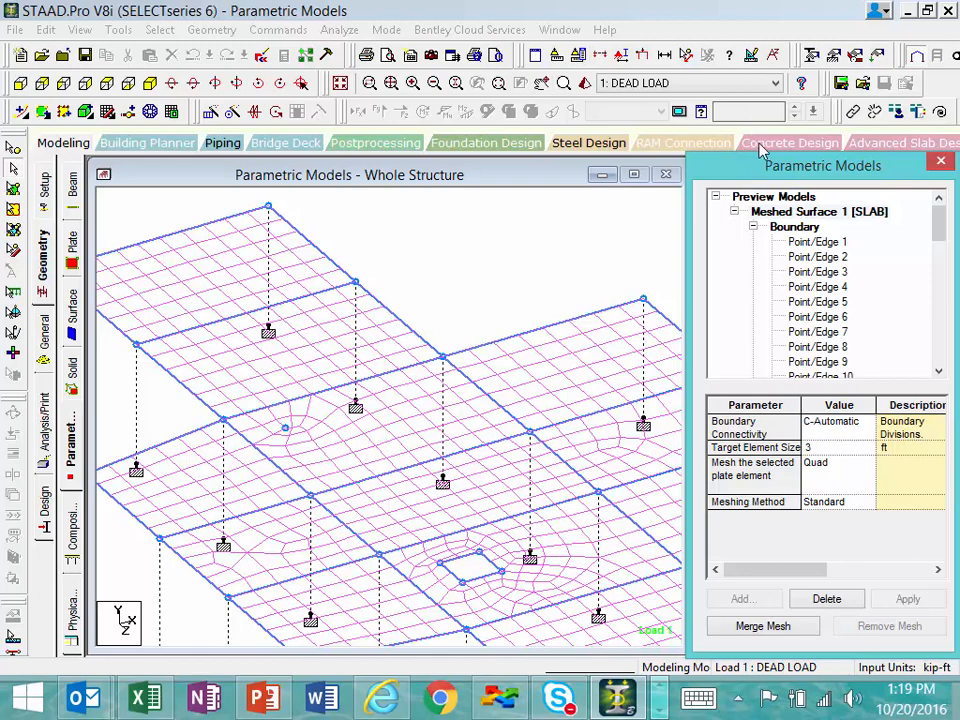
pyautogui.click(767, 199)
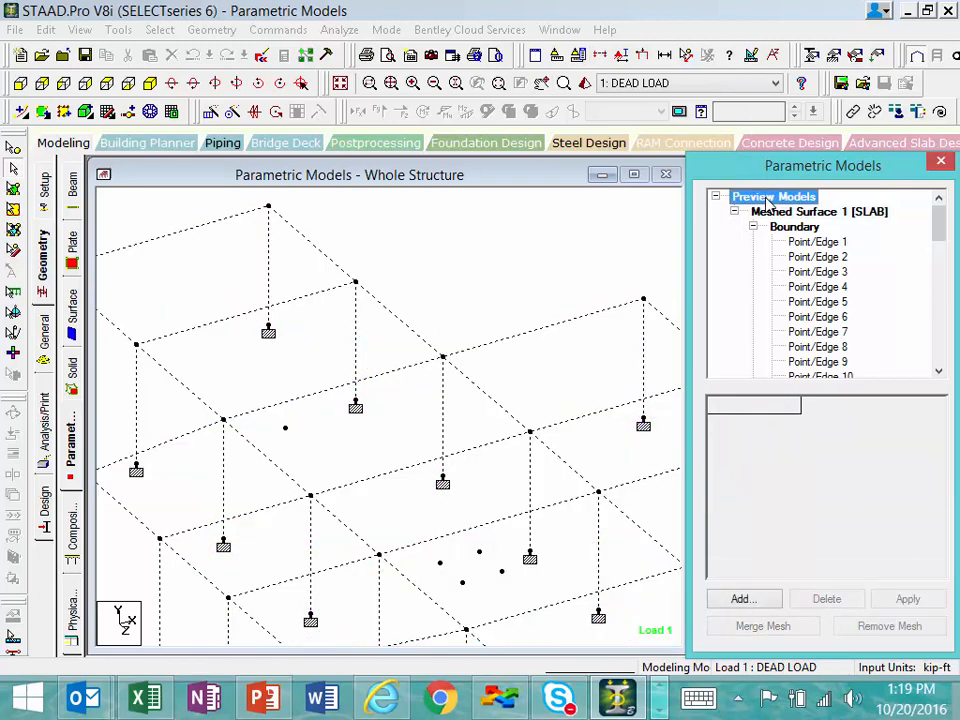
pyautogui.click(340, 83)
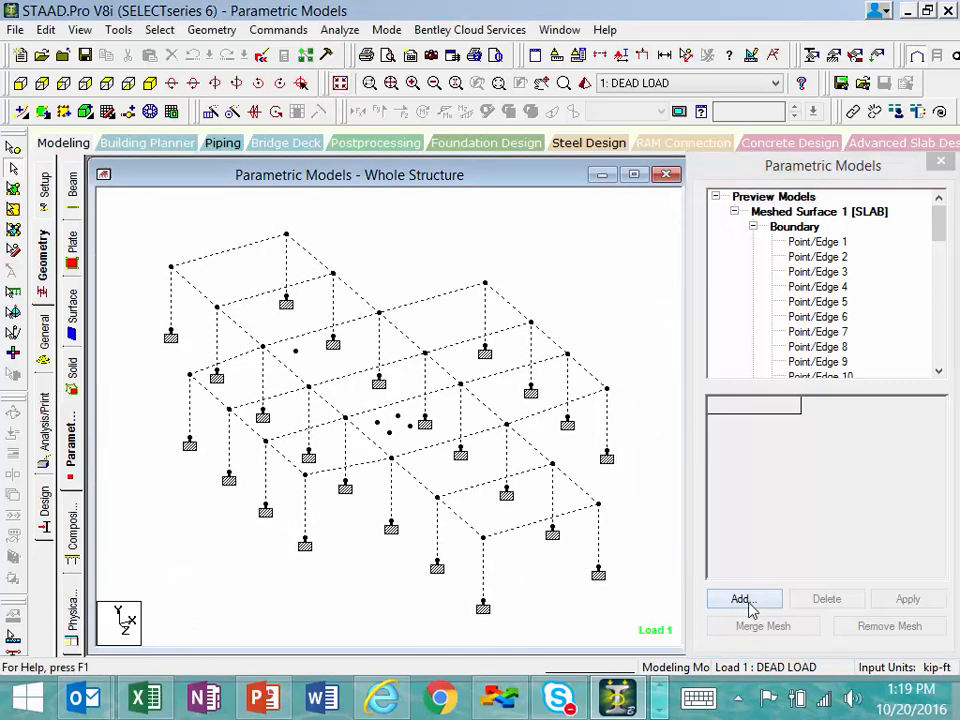
pyautogui.click(788, 199)
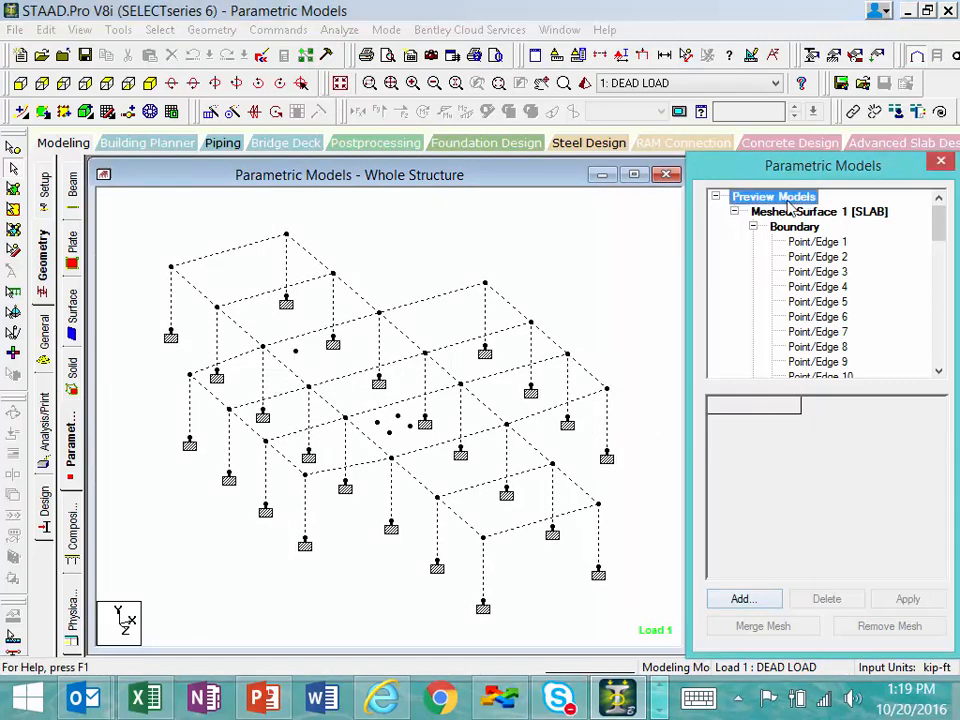
pyautogui.click(738, 598)
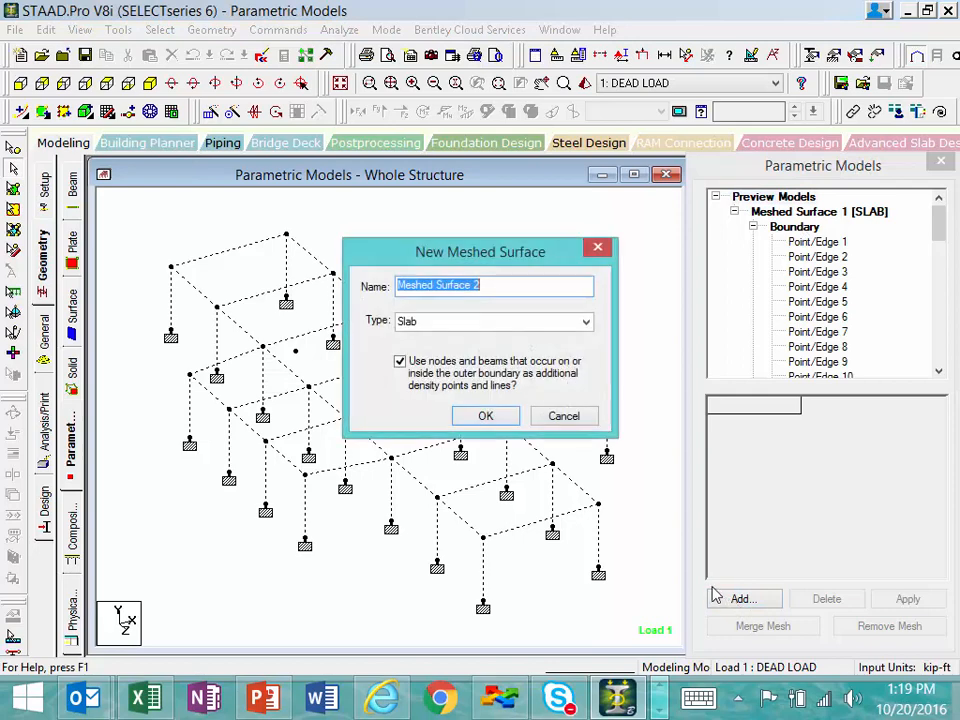
pyautogui.click(481, 418)
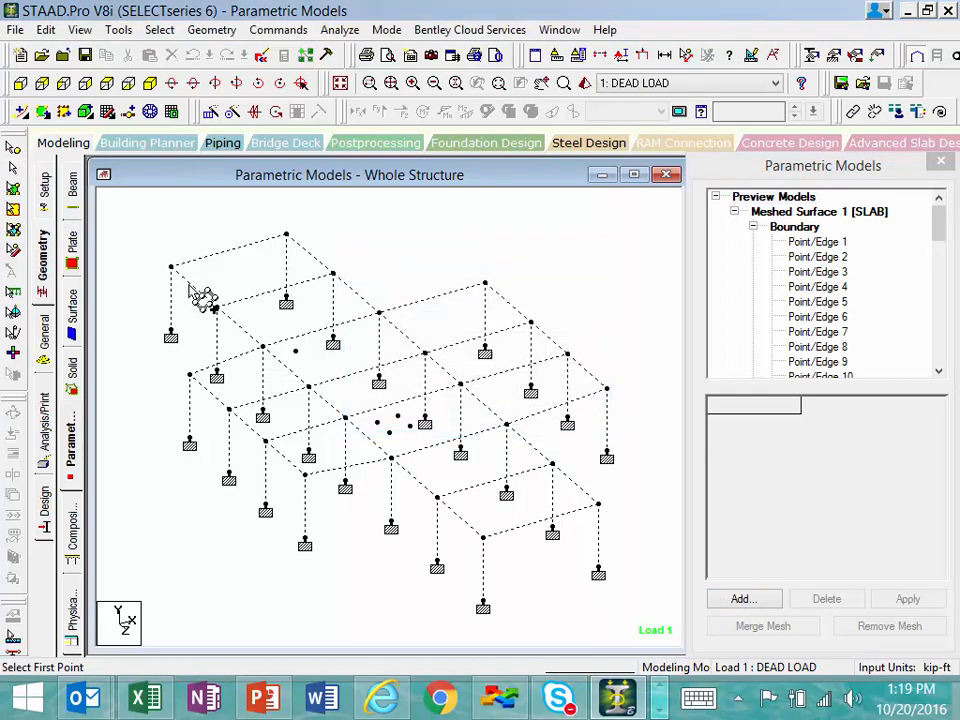
# Step: Outline Meshed Surface 2's boundary through the outer corner nodes around the entire floor and close the polygon
pyautogui.click(171, 267)
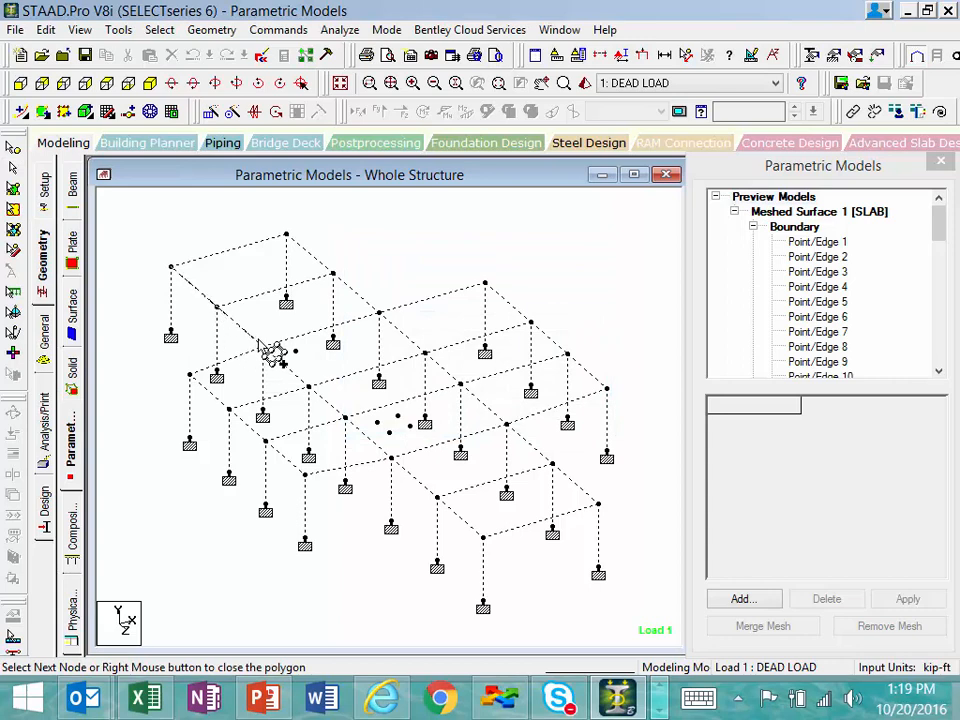
pyautogui.click(190, 375)
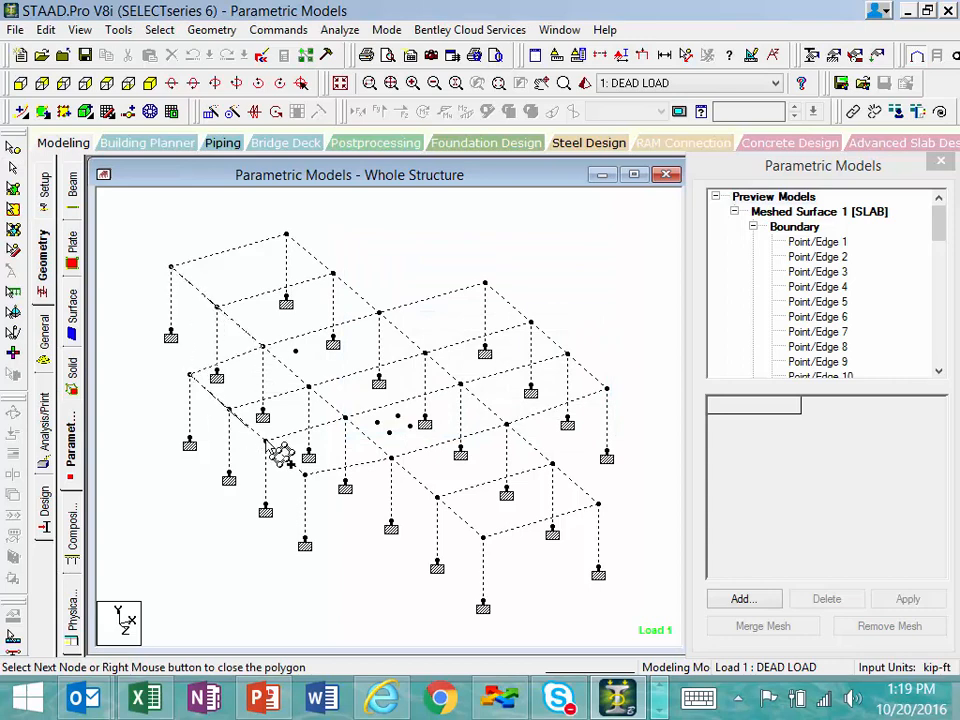
pyautogui.click(305, 475)
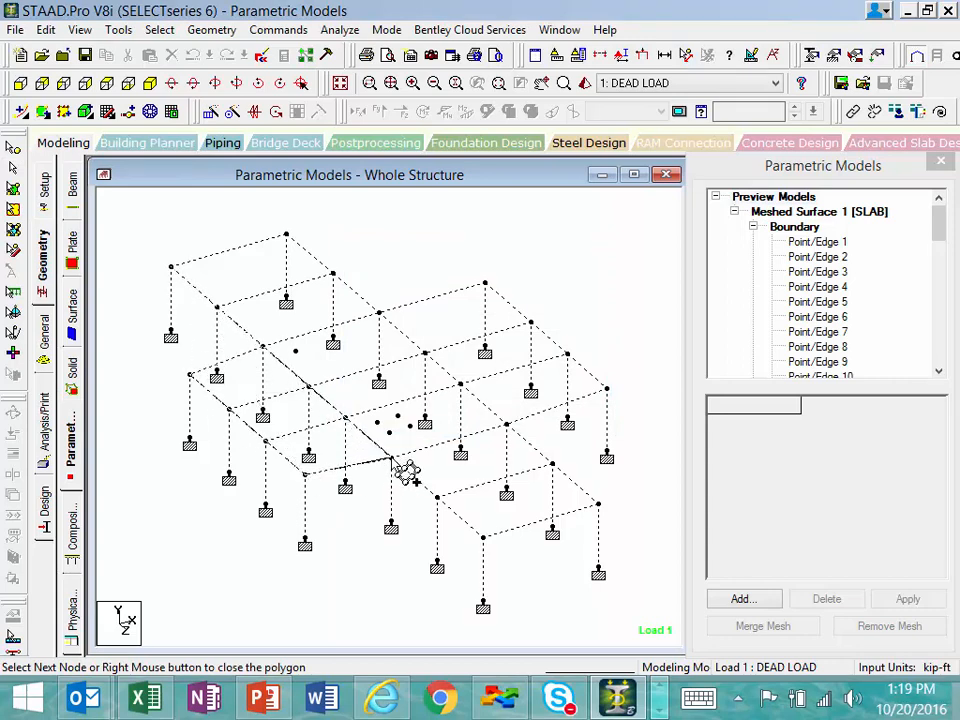
pyautogui.click(391, 459)
pyautogui.click(483, 538)
pyautogui.click(598, 504)
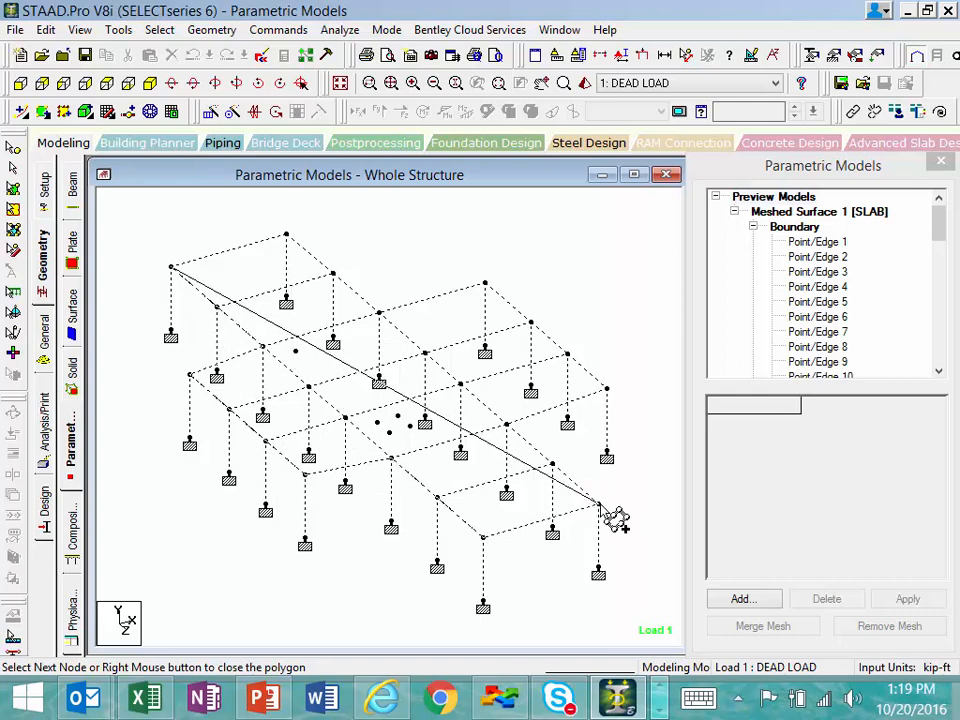
pyautogui.click(507, 425)
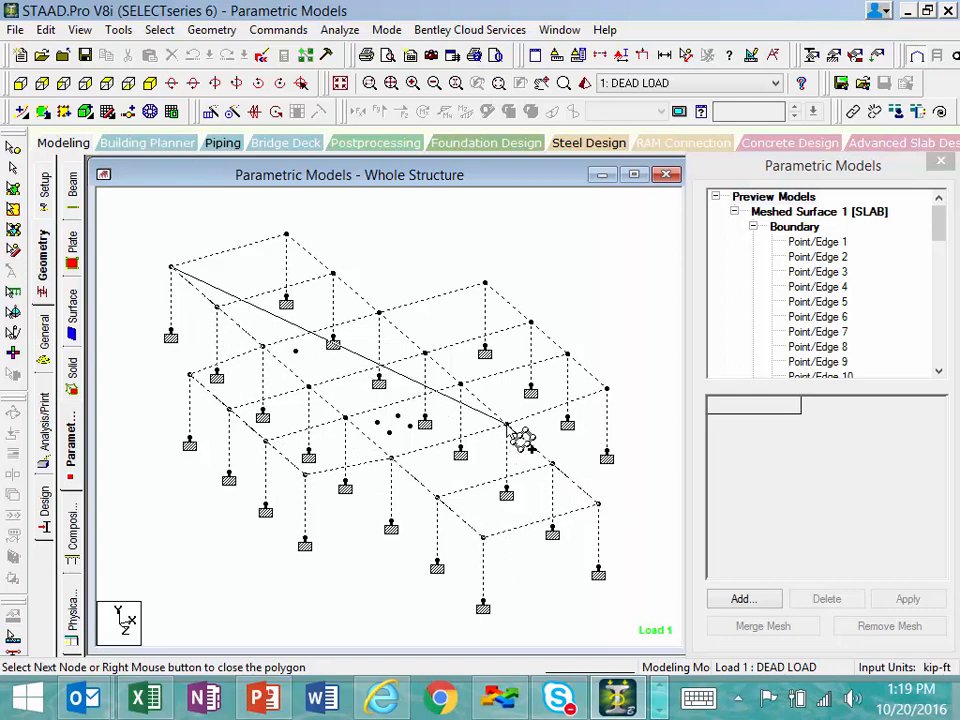
pyautogui.click(607, 389)
pyautogui.click(486, 284)
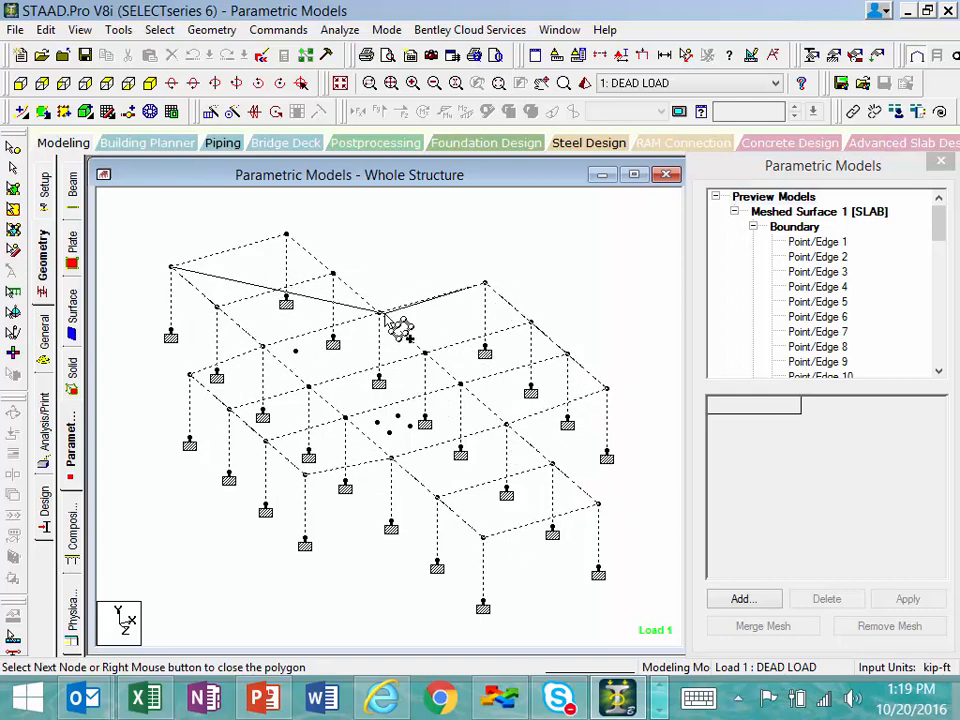
pyautogui.click(380, 313)
pyautogui.click(287, 235)
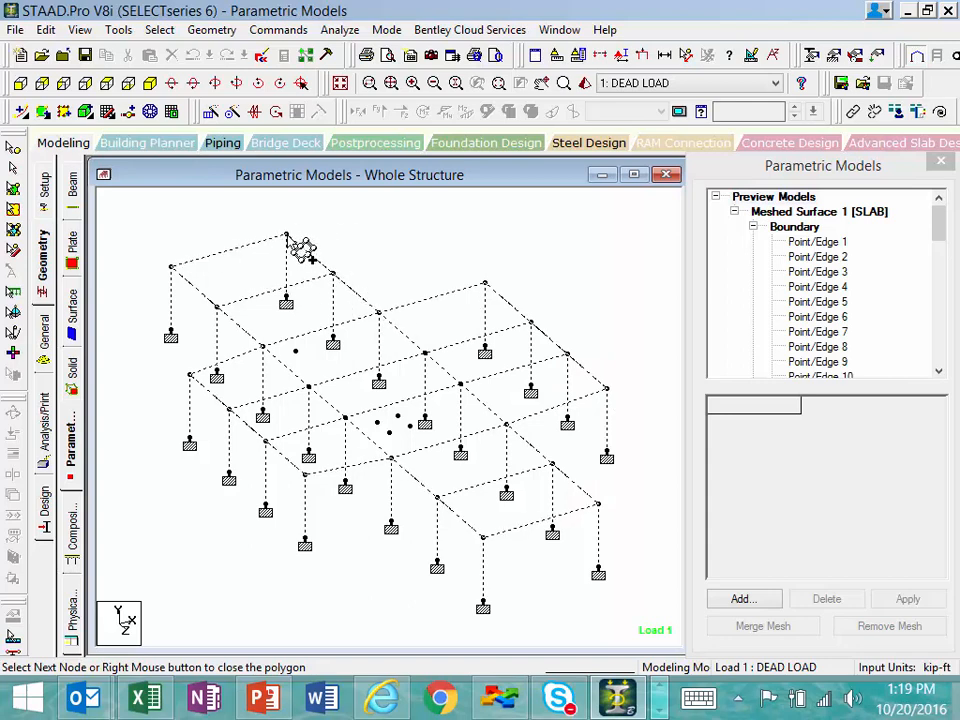
pyautogui.rightClick(210, 234)
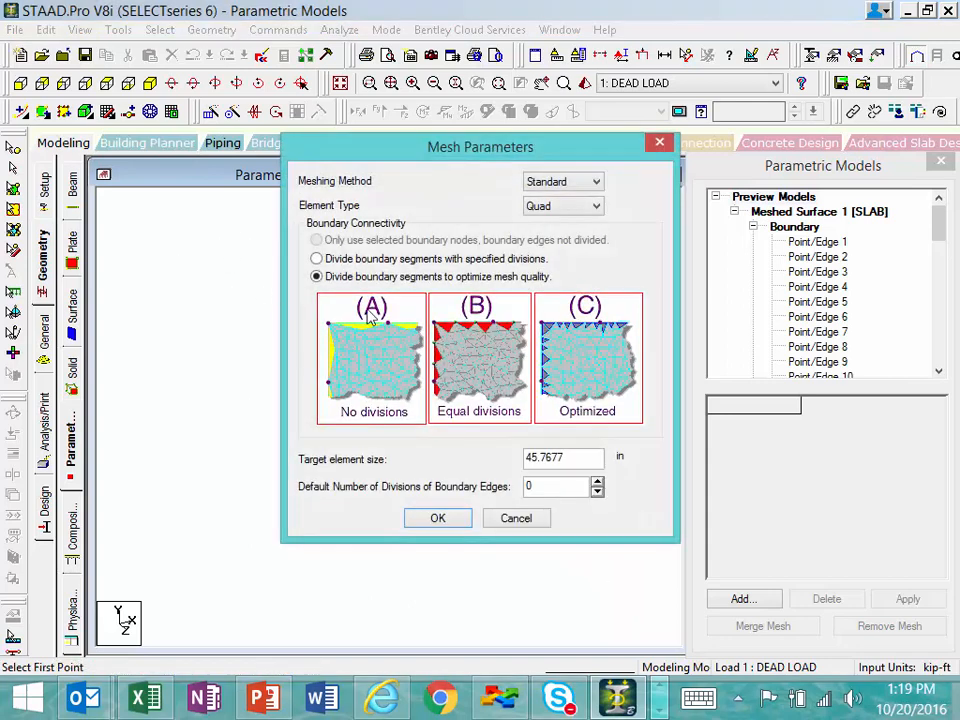
# Step: Set the target element size to 60 in and accept the mesh parameters for the second surface
pyautogui.moveTo(486, 454); pyautogui.dragTo(412, 438)
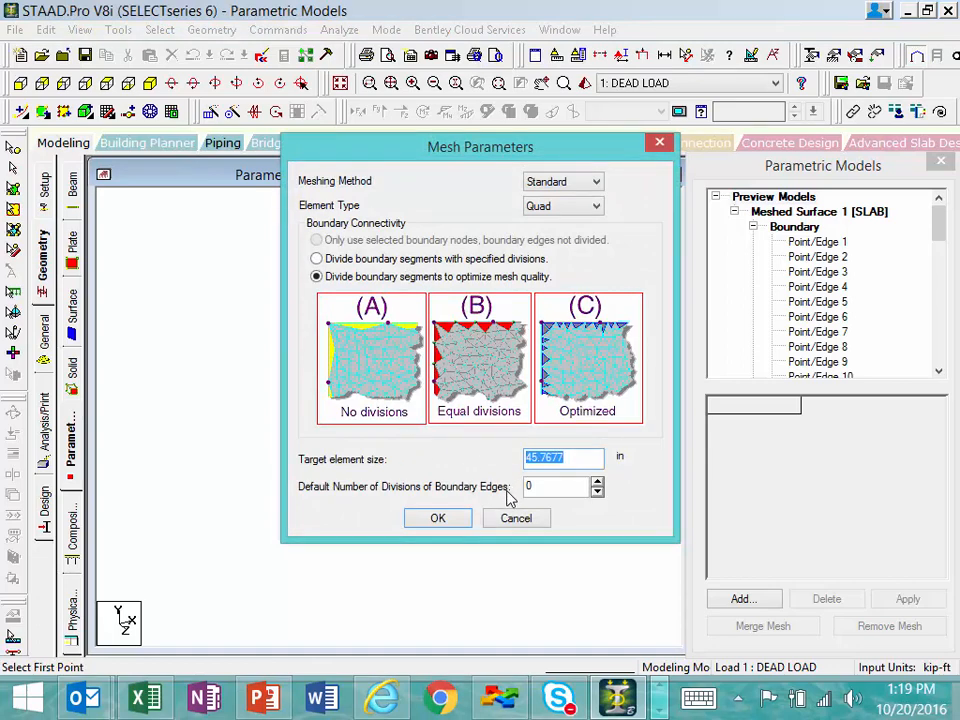
pyautogui.write('60')
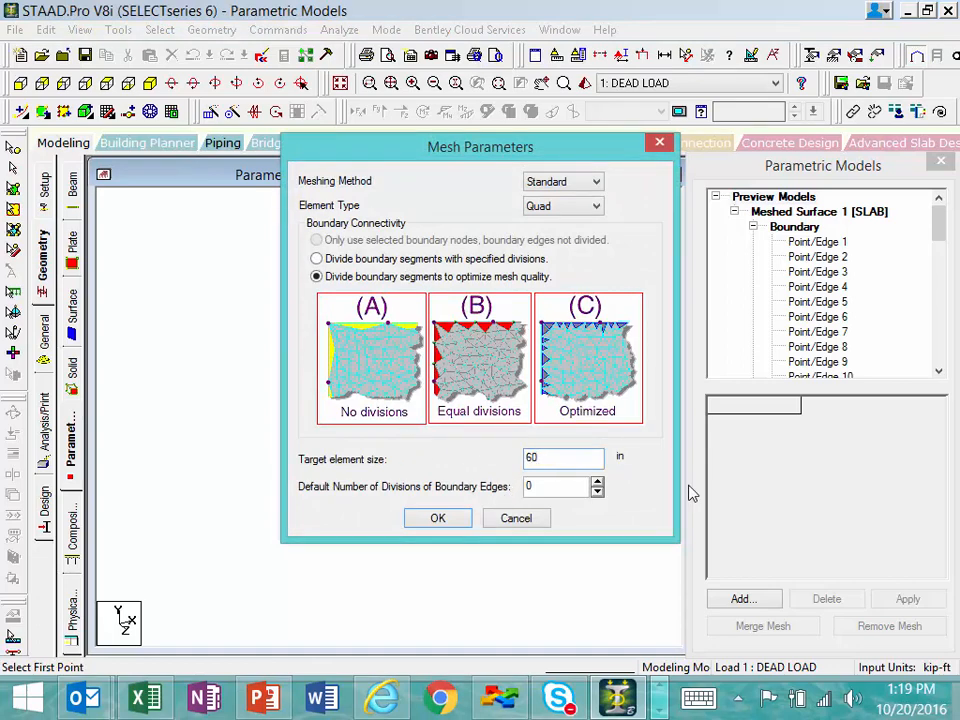
pyautogui.click(440, 519)
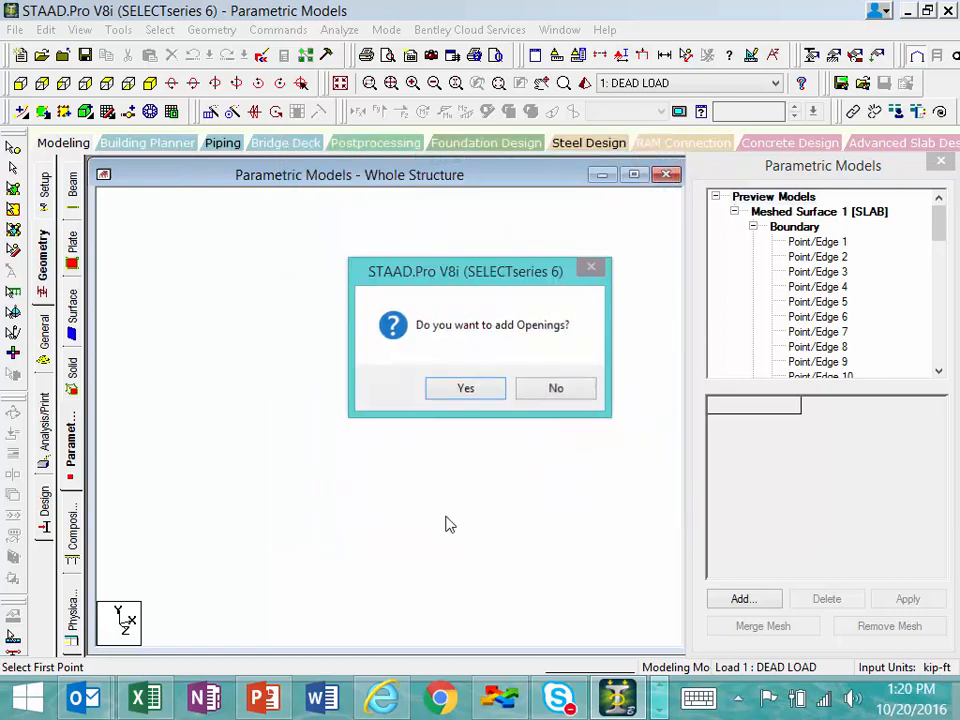
# Step: Add a polygonal opening to Meshed Surface 2 through the four clustered interior nodes, with snapping to existing nodes enabled
pyautogui.click(480, 398)
pyautogui.click(445, 378)
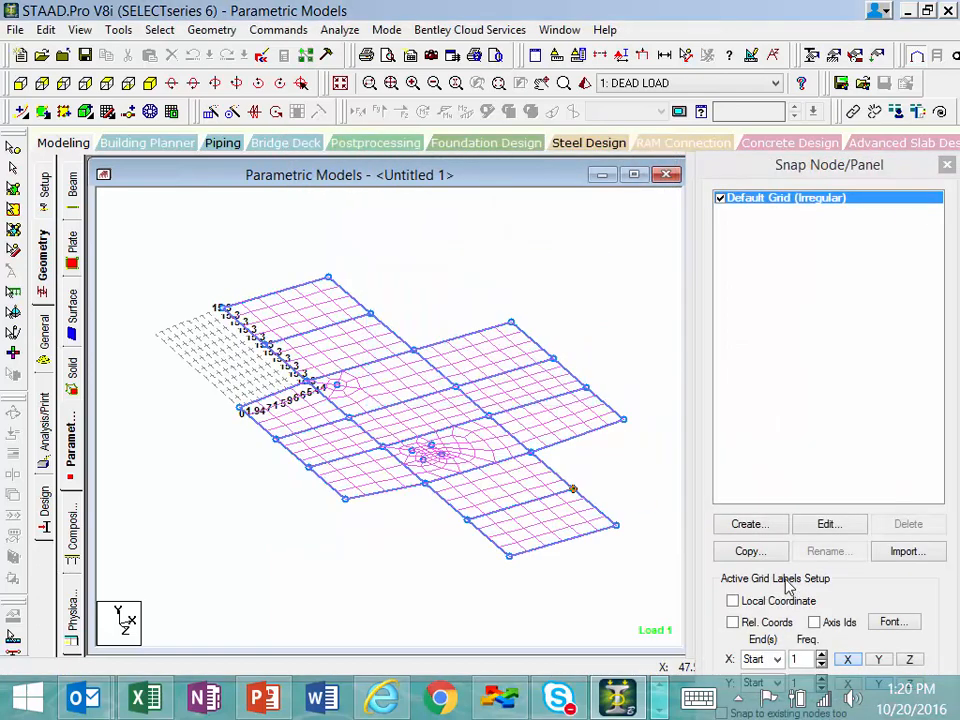
pyautogui.moveTo(806, 168); pyautogui.dragTo(797, 67)
pyautogui.click(711, 611)
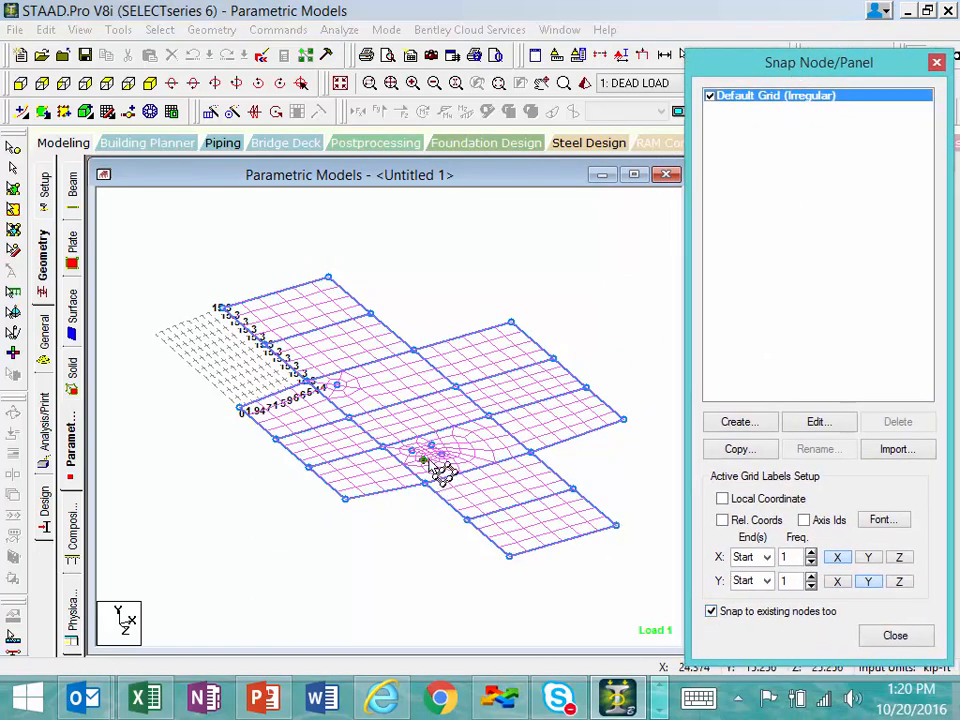
pyautogui.click(424, 173)
pyautogui.scroll(3, 435, 484)
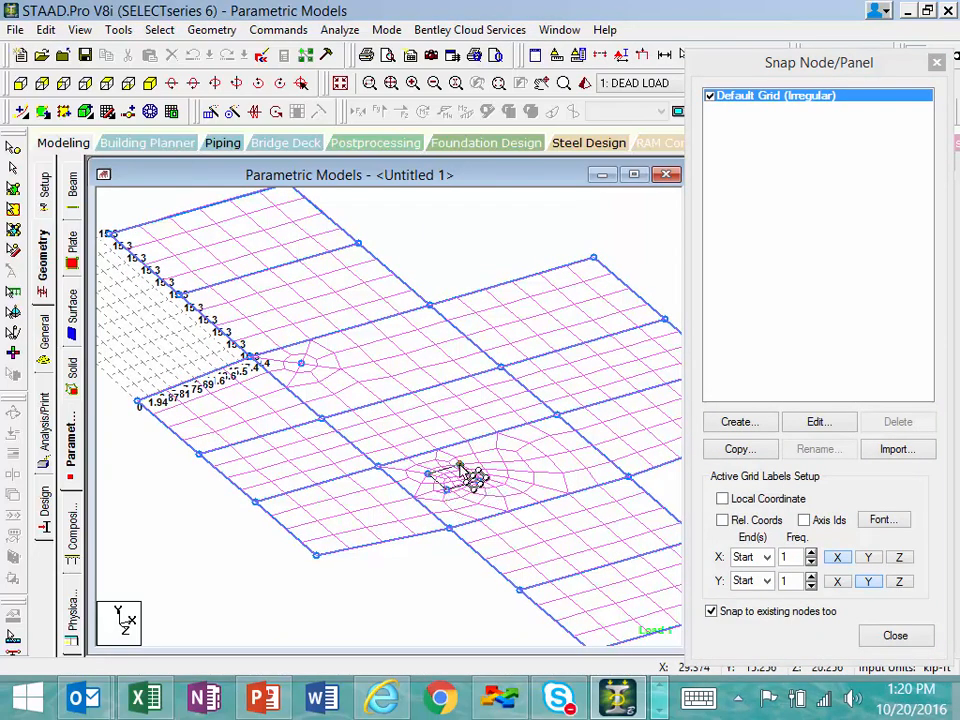
pyautogui.click(428, 474)
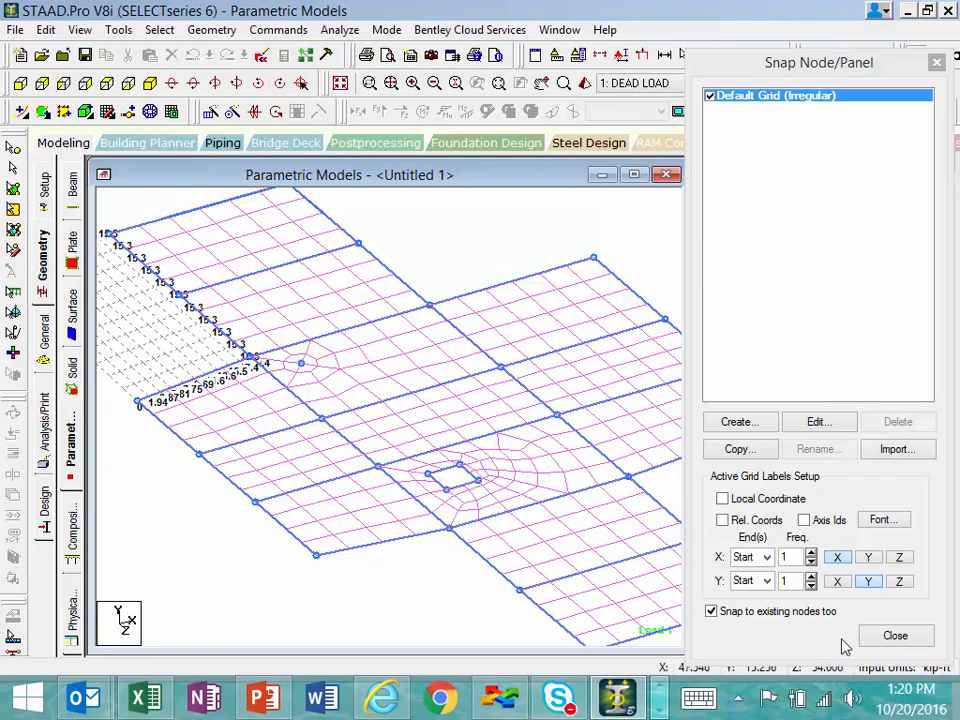
pyautogui.click(893, 637)
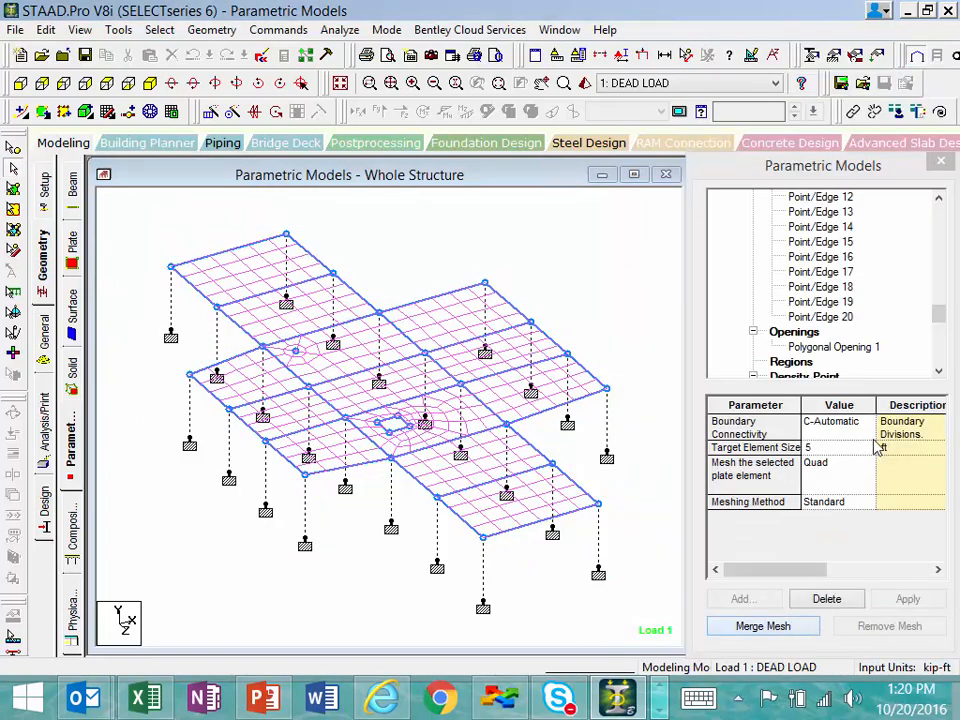
# Step: Compare the preview meshes and mesh parameters of Meshed Surface 1 and Meshed Surface 2
pyautogui.moveTo(936, 315); pyautogui.dragTo(938, 205)
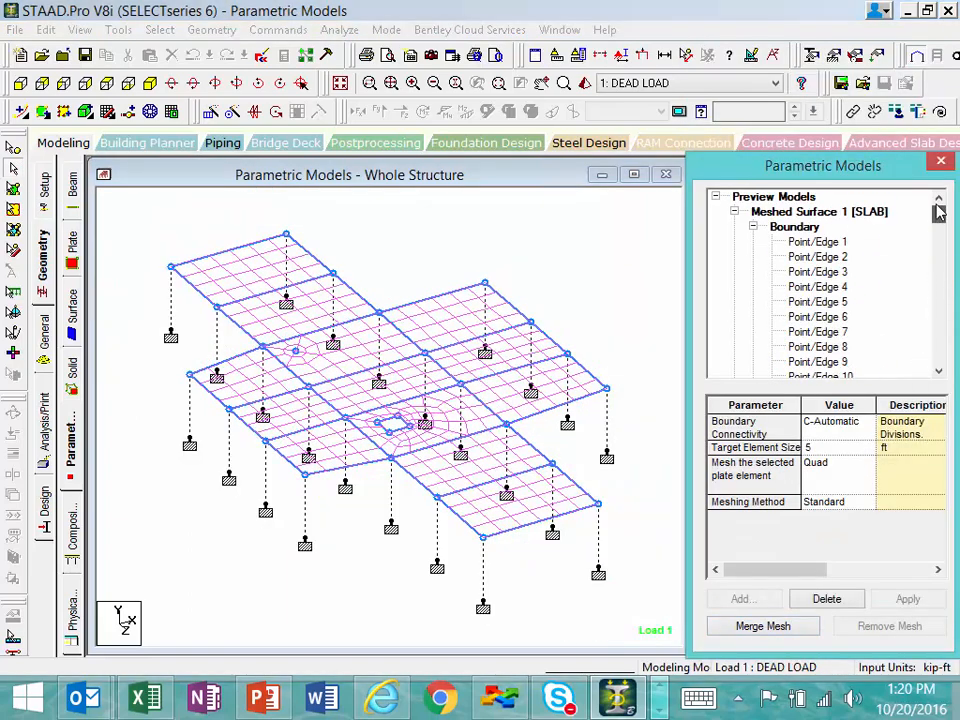
pyautogui.click(855, 213)
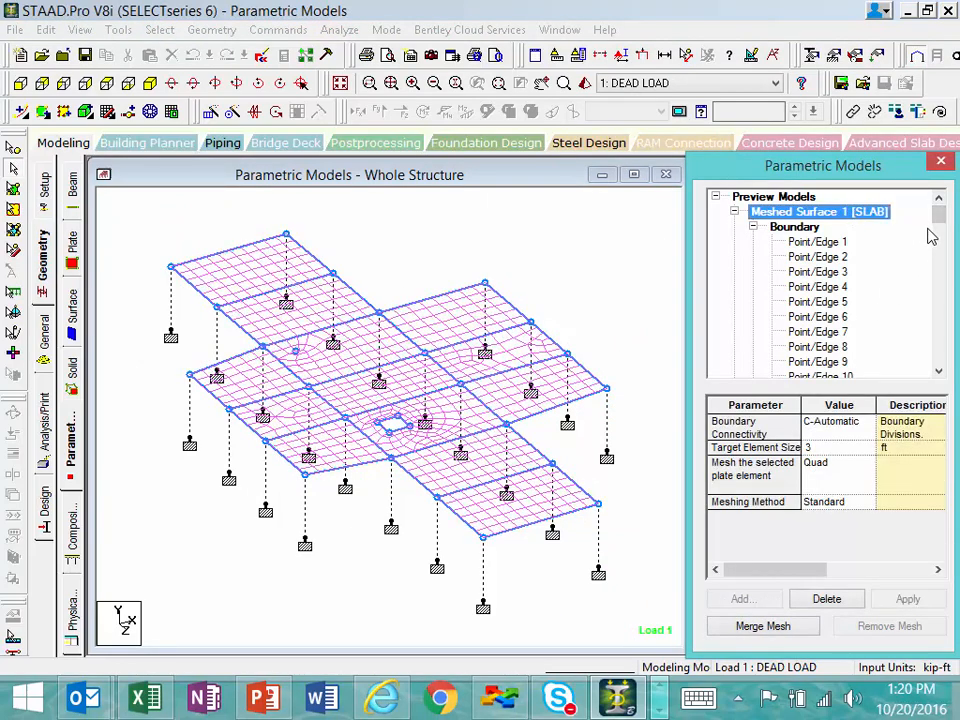
pyautogui.moveTo(938, 214); pyautogui.dragTo(955, 295)
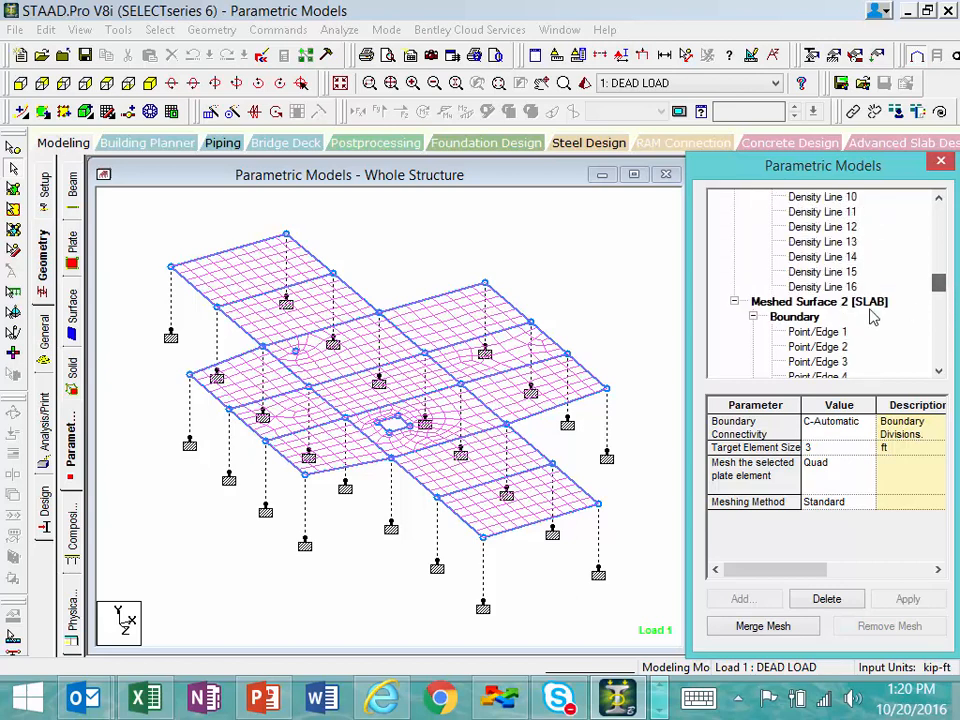
pyautogui.click(815, 302)
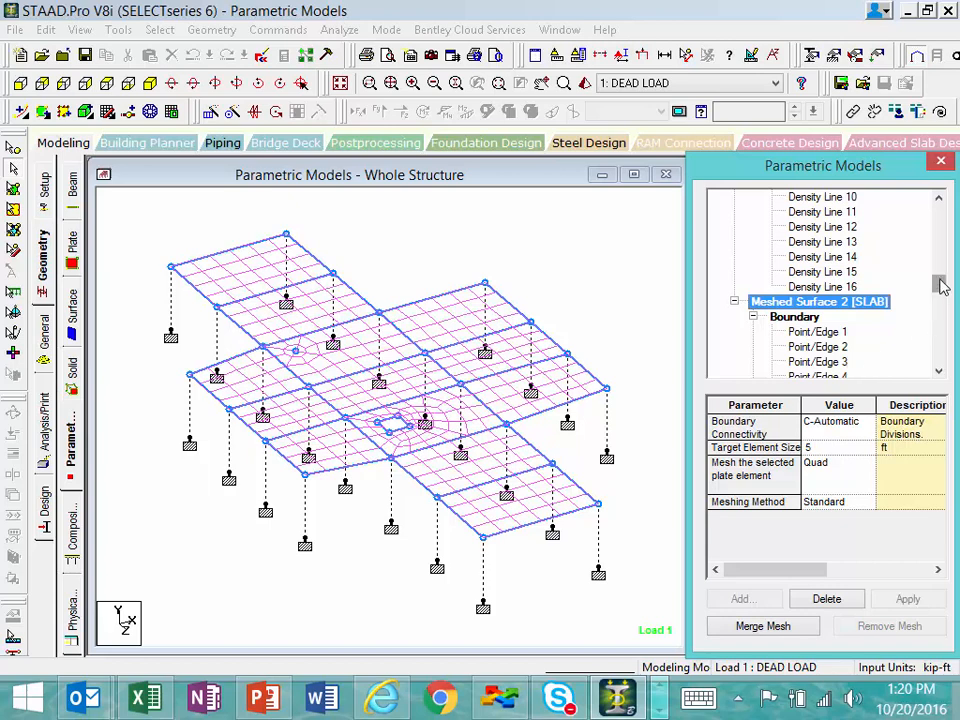
pyautogui.moveTo(941, 286); pyautogui.dragTo(937, 199)
pyautogui.click(842, 215)
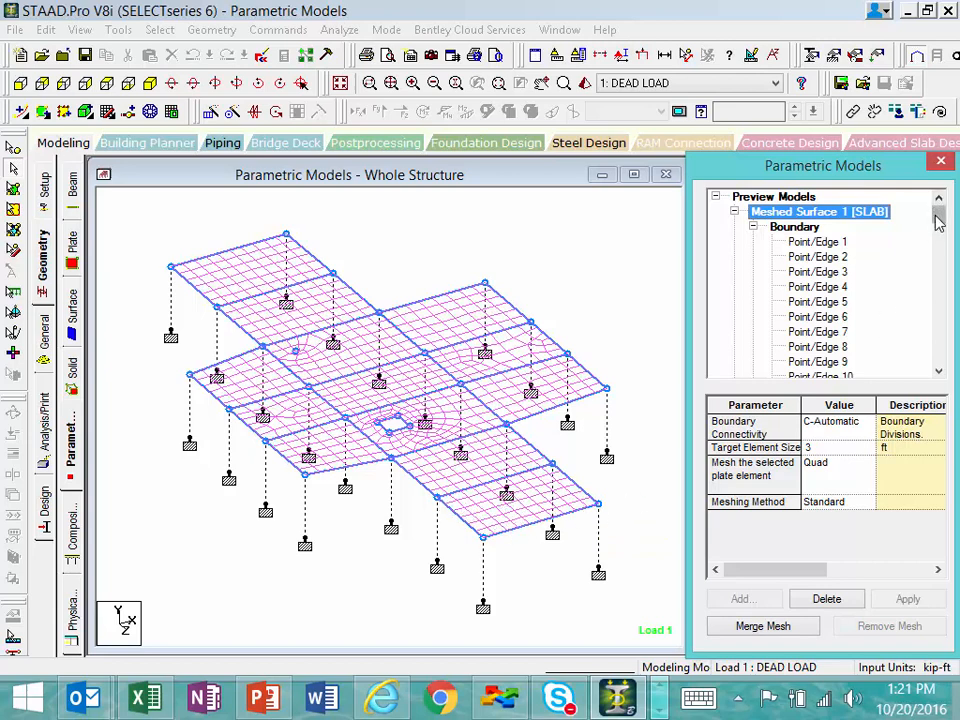
# Step: Add a density line to Meshed Surface 1, running diagonally between opposite corner nodes of the floor's projecting front end bay
pyautogui.moveTo(938, 222); pyautogui.dragTo(940, 264)
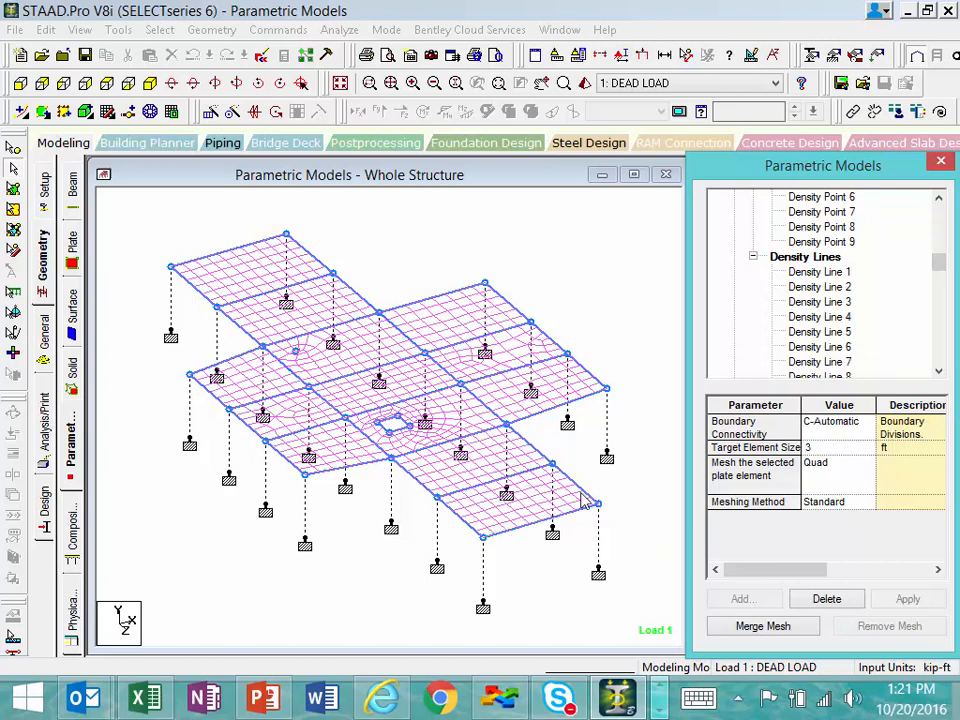
pyautogui.click(800, 258)
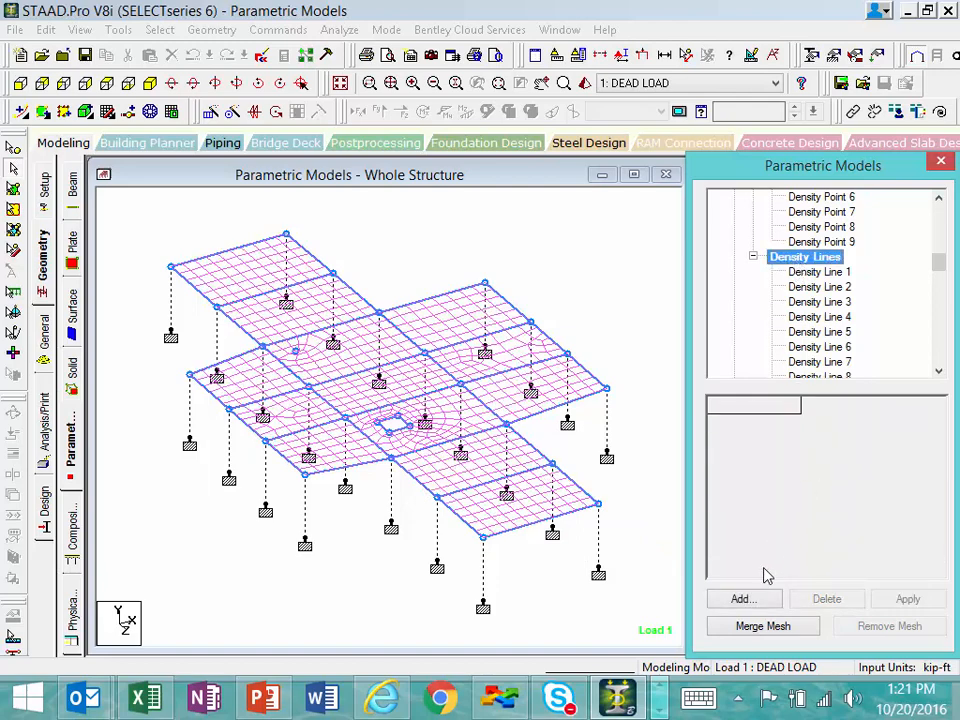
pyautogui.click(753, 601)
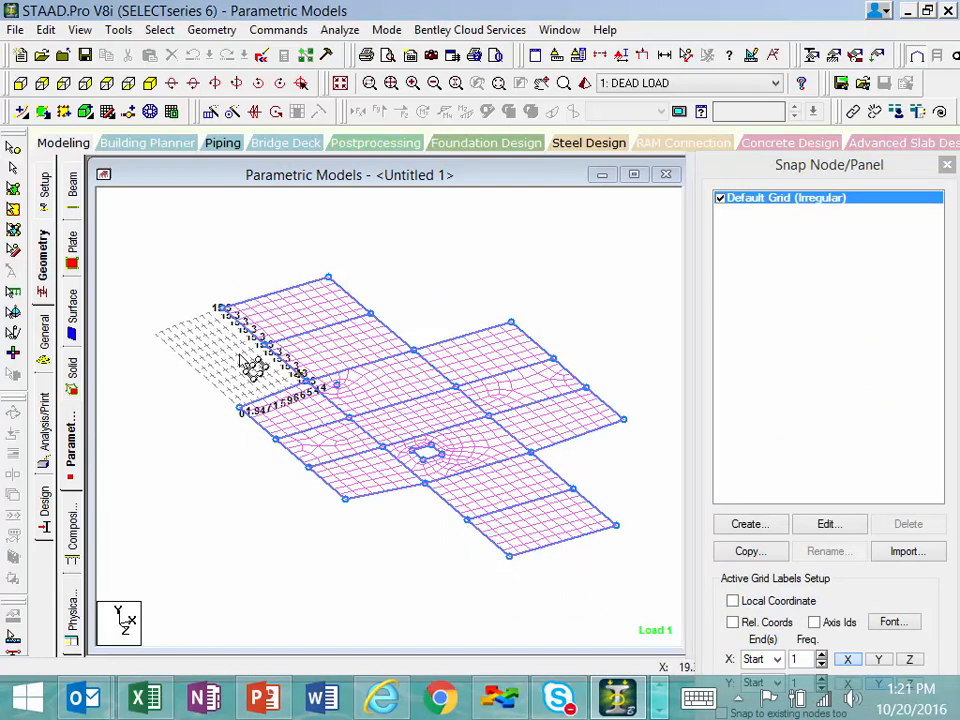
pyautogui.click(468, 521)
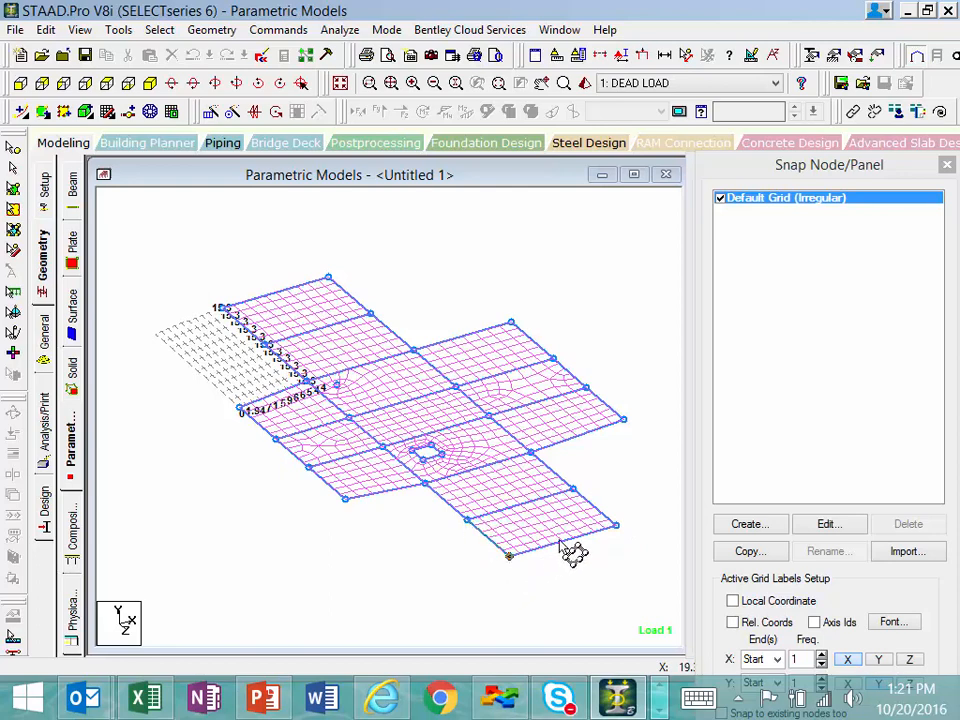
pyautogui.click(616, 525)
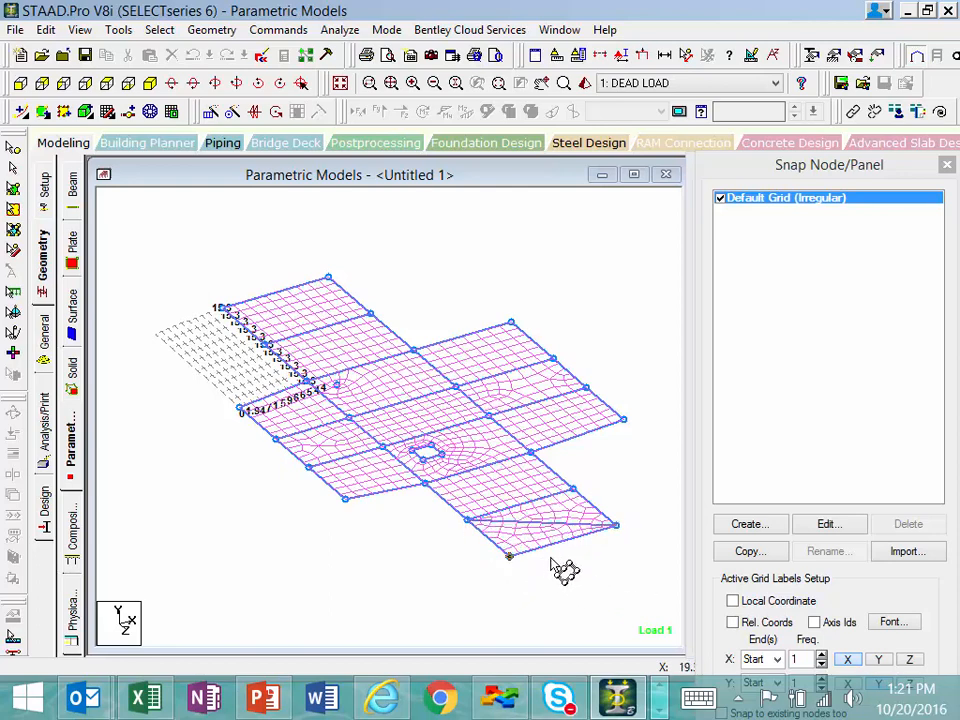
pyautogui.moveTo(590, 579); pyautogui.dragTo(510, 544, button='middle')
pyautogui.scroll(6, 514, 544)
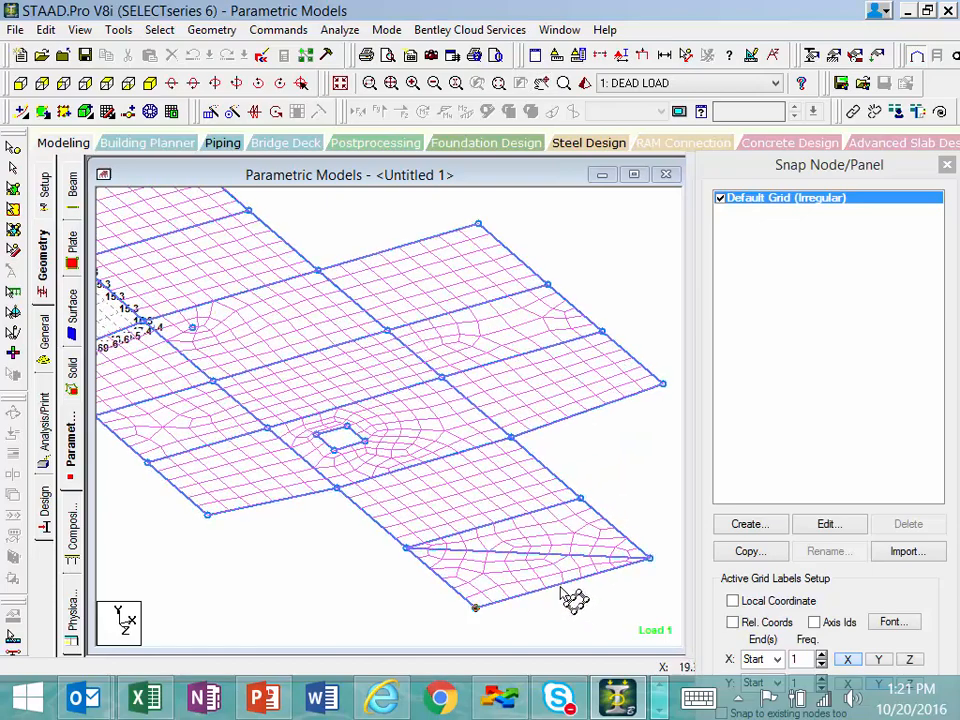
pyautogui.moveTo(563, 588); pyautogui.dragTo(495, 561, button='middle')
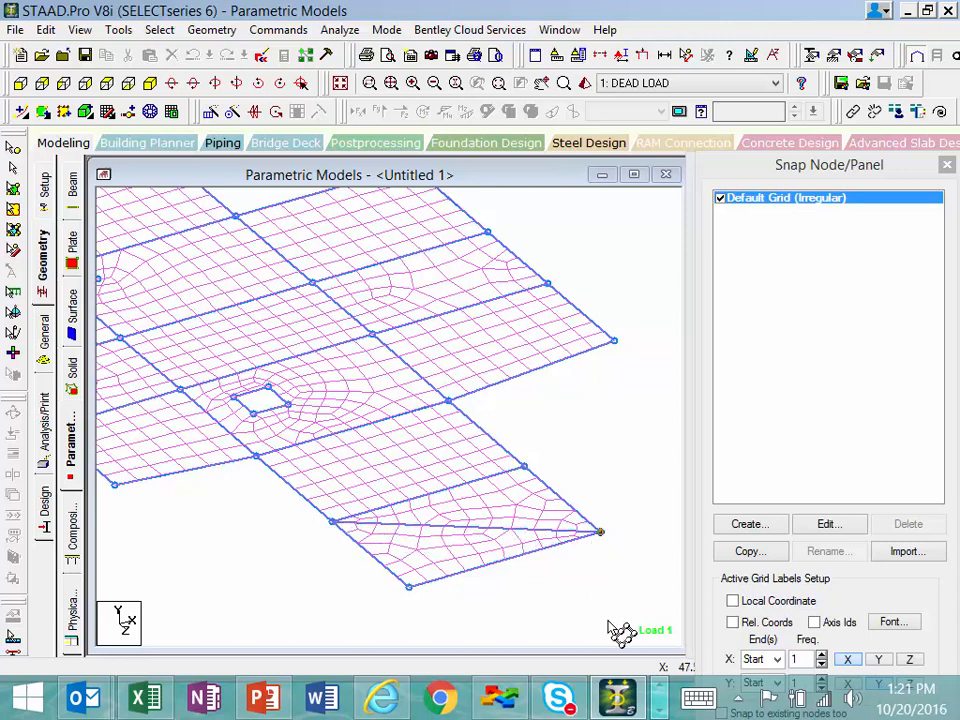
pyautogui.doubleClick(816, 171)
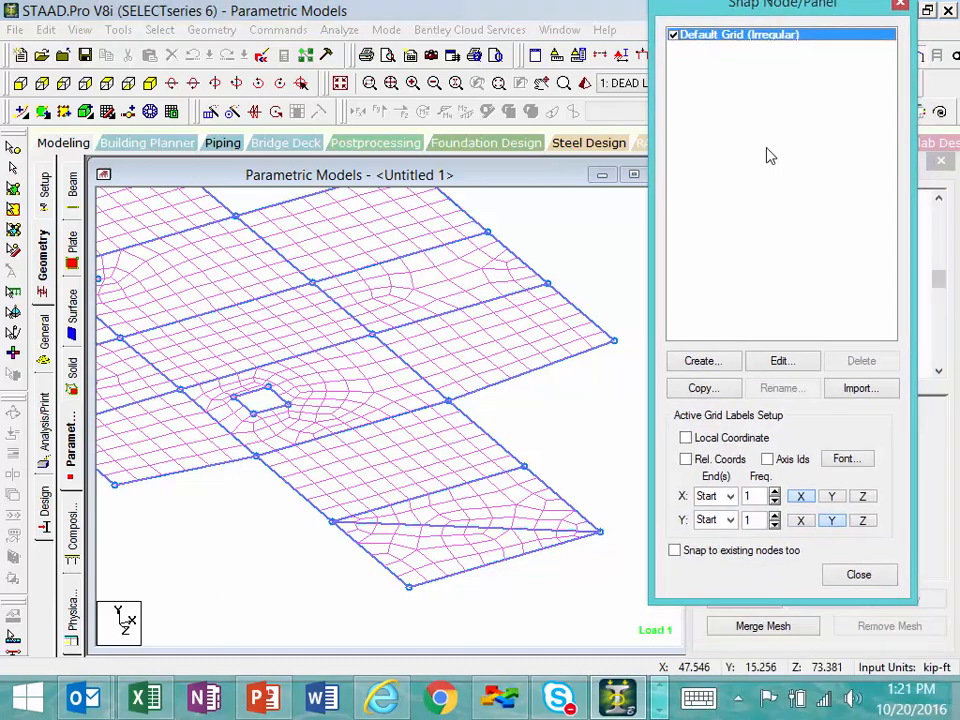
pyautogui.click(857, 574)
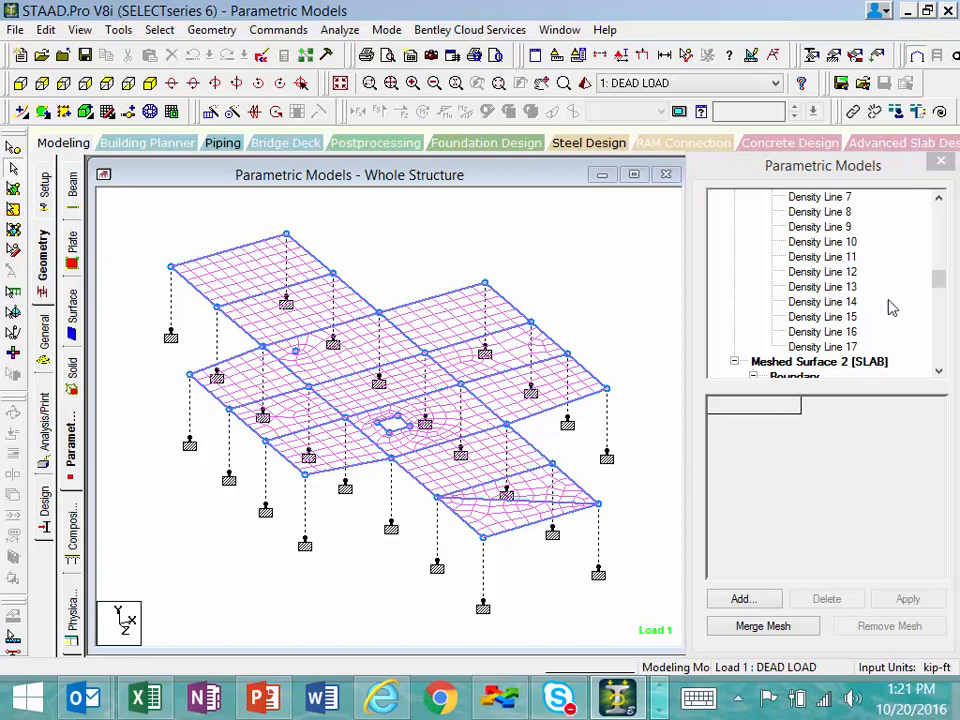
# Step: Save the model with its preview surfaces
pyautogui.moveTo(940, 282); pyautogui.dragTo(936, 253)
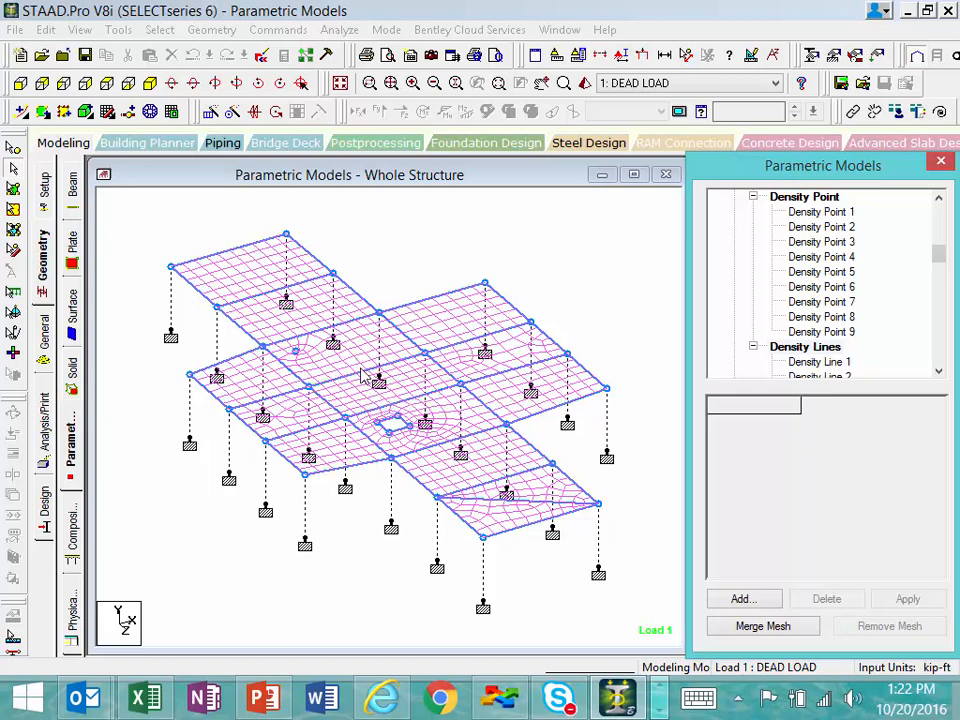
pyautogui.click(86, 56)
pyautogui.click(364, 370)
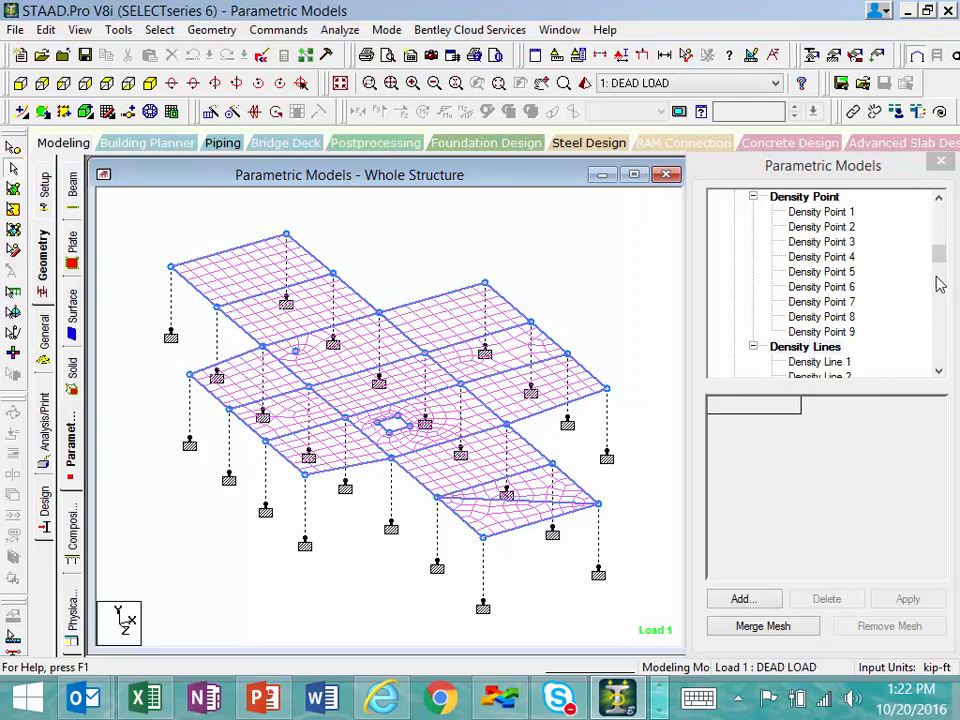
# Step: Merge the mesh of Meshed Surface 1 into the structure
pyautogui.moveTo(937, 252); pyautogui.dragTo(937, 197)
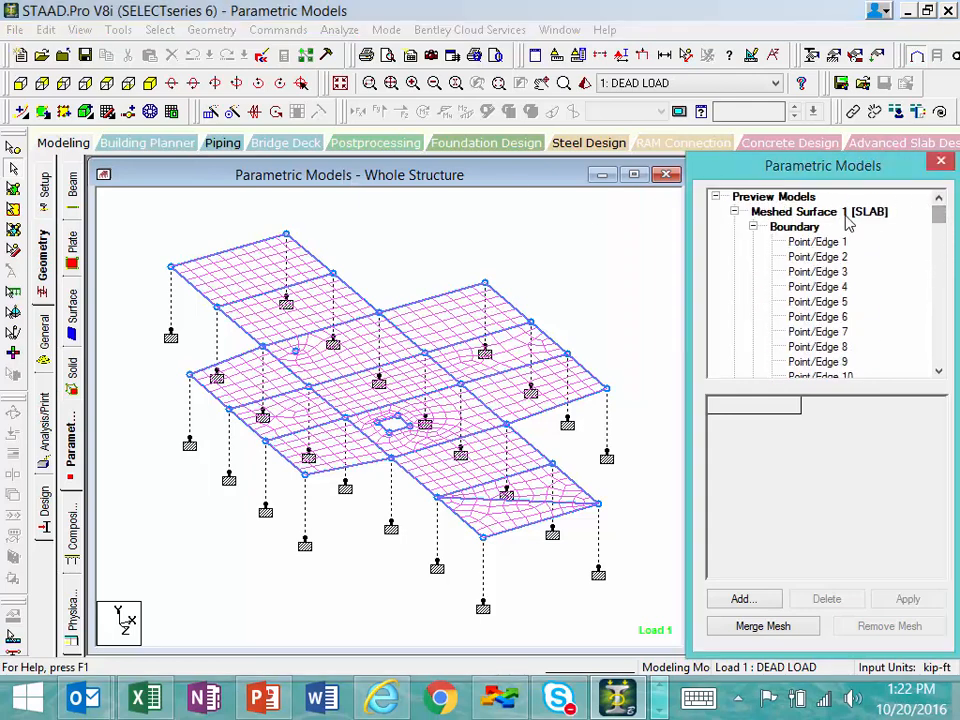
pyautogui.click(880, 212)
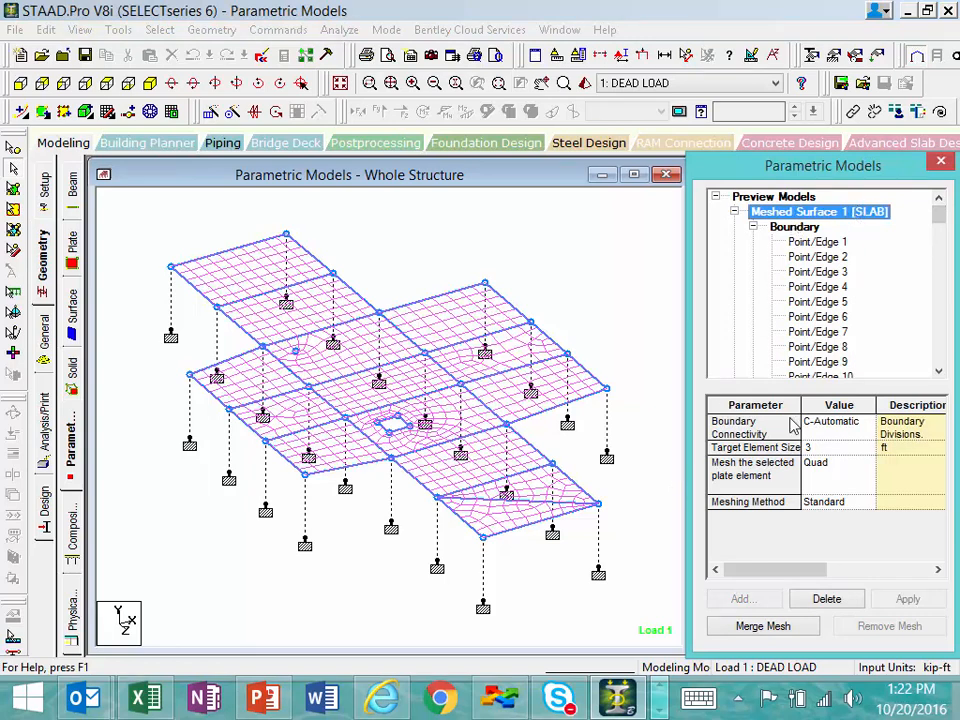
pyautogui.click(762, 626)
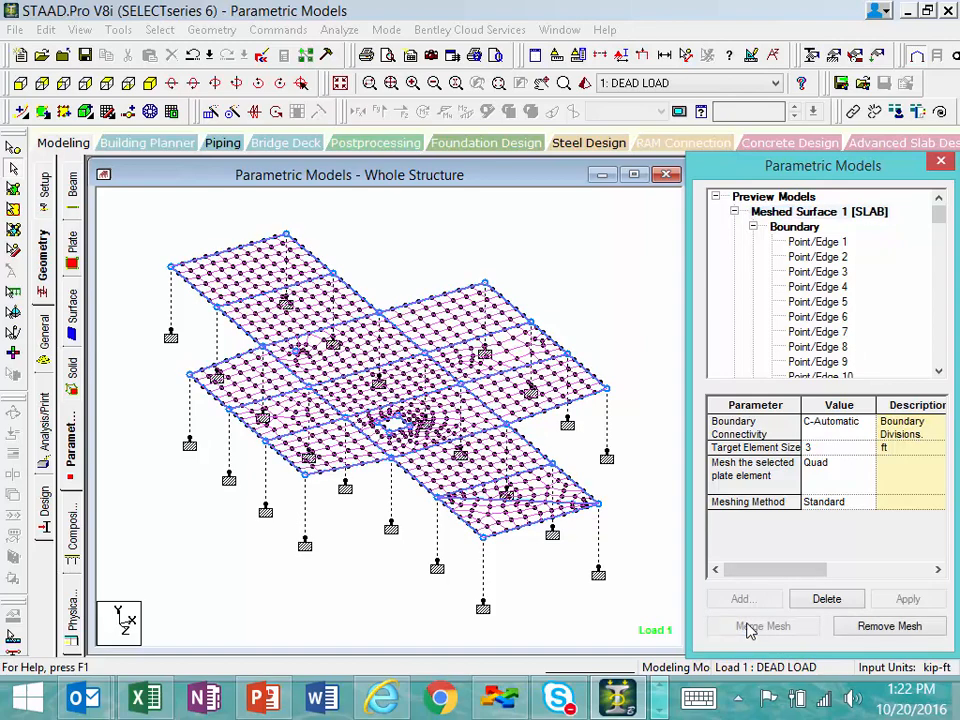
# Step: Display the plate geometry with its node and plate tables and examine the merged mesh around the floor's interior density point and opening
pyautogui.click(71, 246)
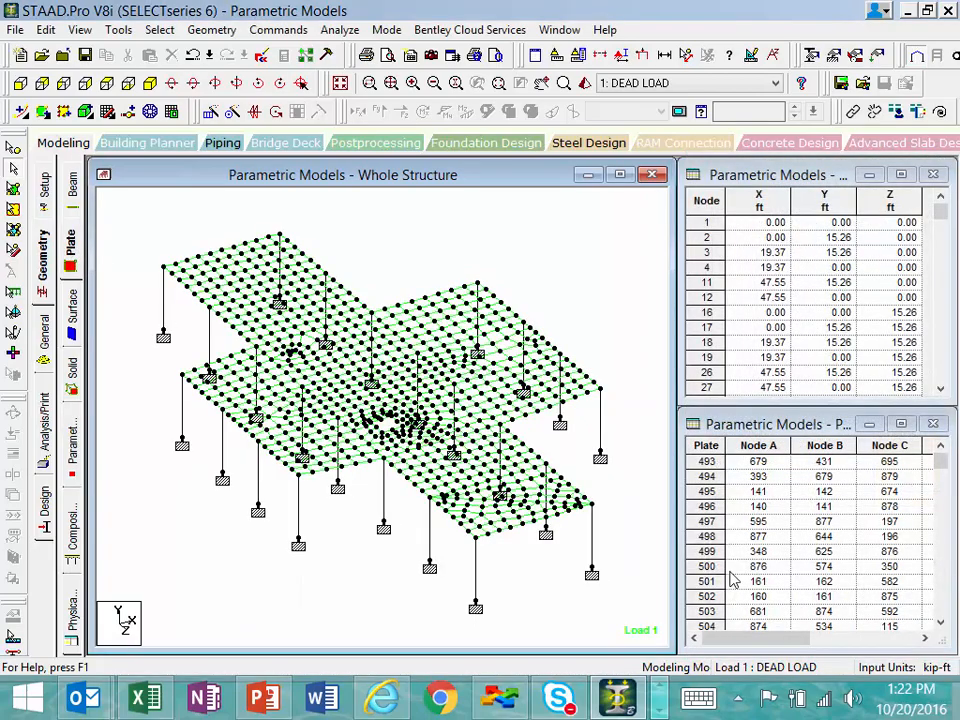
pyautogui.scroll(6, 439, 542)
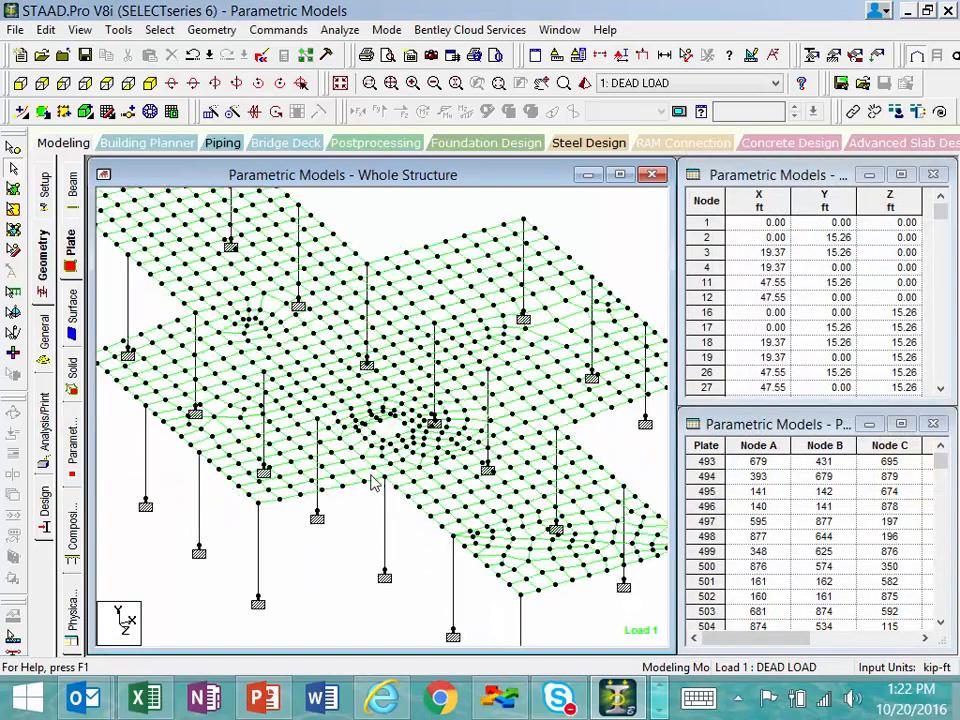
pyautogui.scroll(1, 378, 440)
pyautogui.scroll(2, 265, 414)
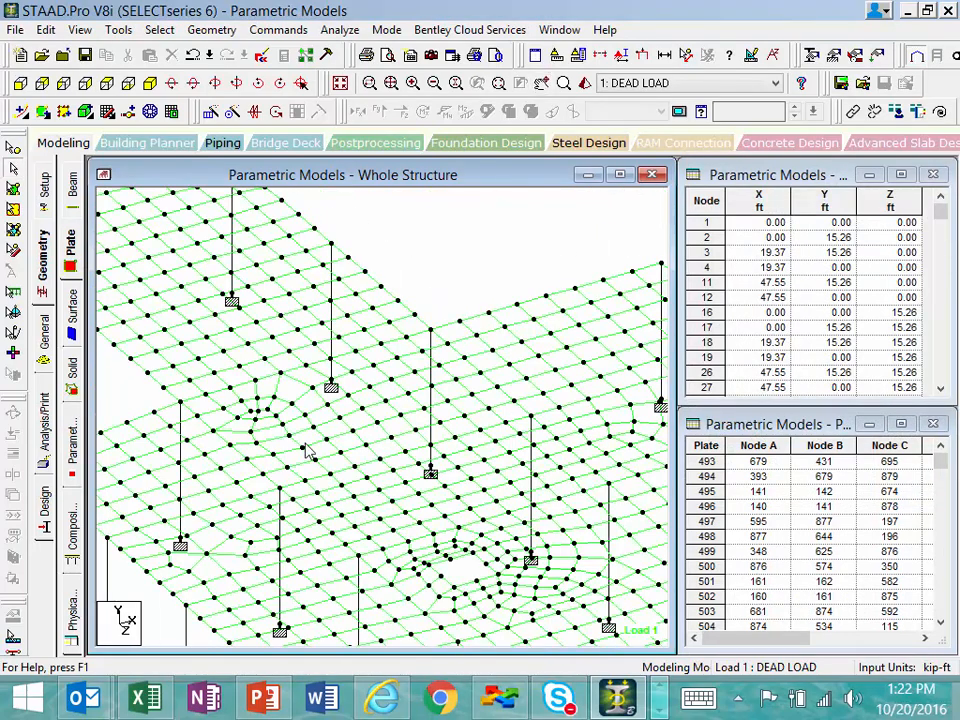
pyautogui.scroll(1, 254, 414)
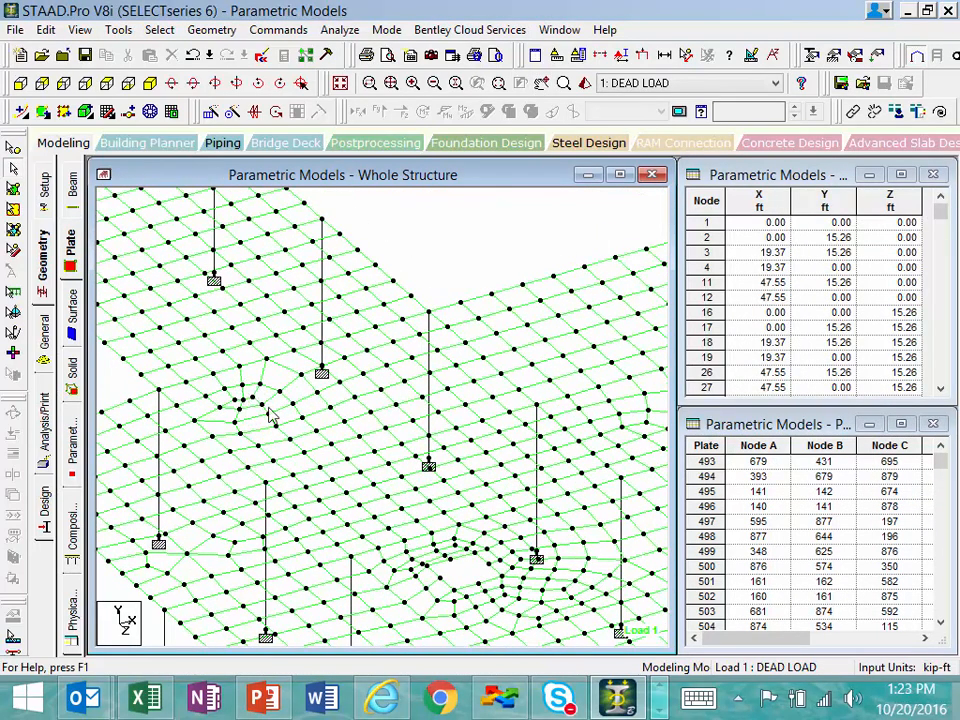
pyautogui.scroll(-2, 272, 383)
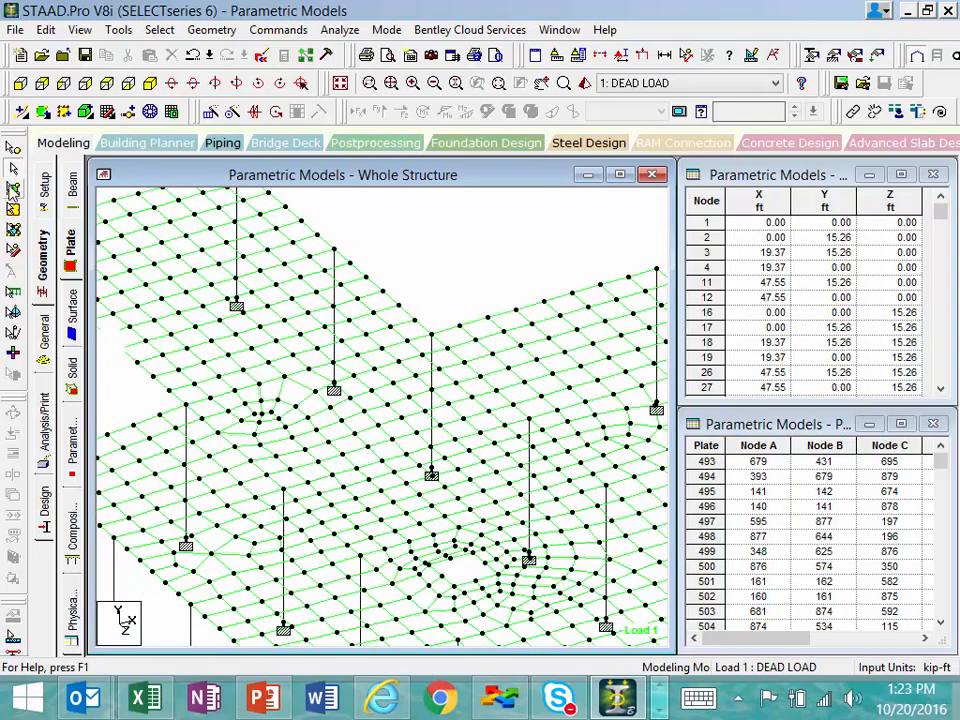
pyautogui.moveTo(212, 360); pyautogui.dragTo(289, 454, button='middle')
pyautogui.scroll(2, 326, 451)
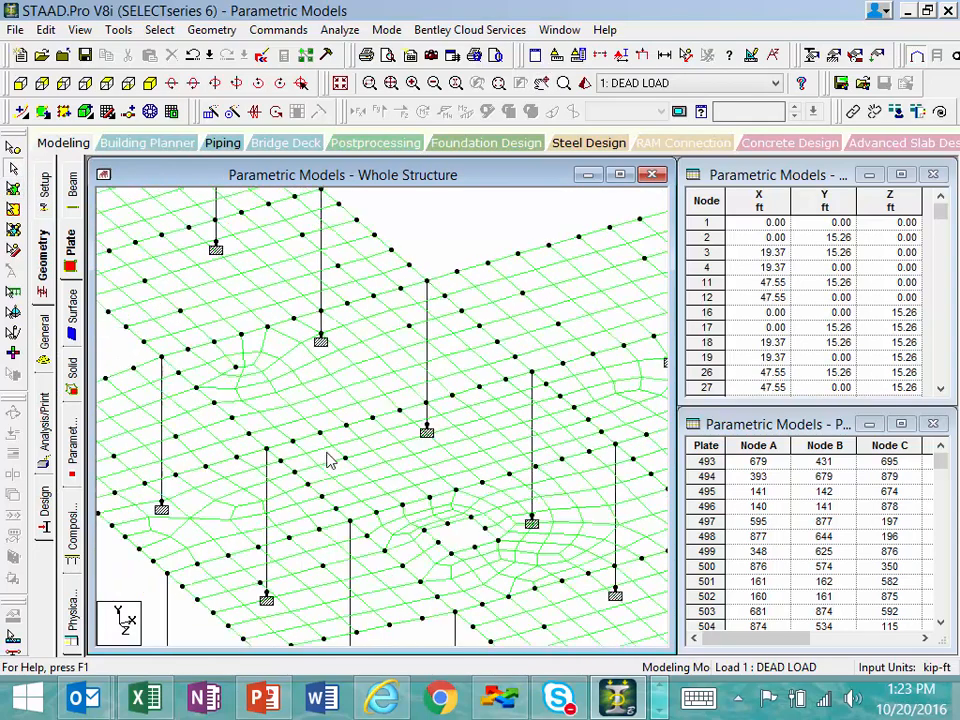
# Step: Select individual beam segments along an interior floor beam line to check its division at the mesh nodes, and return to the whole structure
pyautogui.click(300, 430)
pyautogui.click(321, 421)
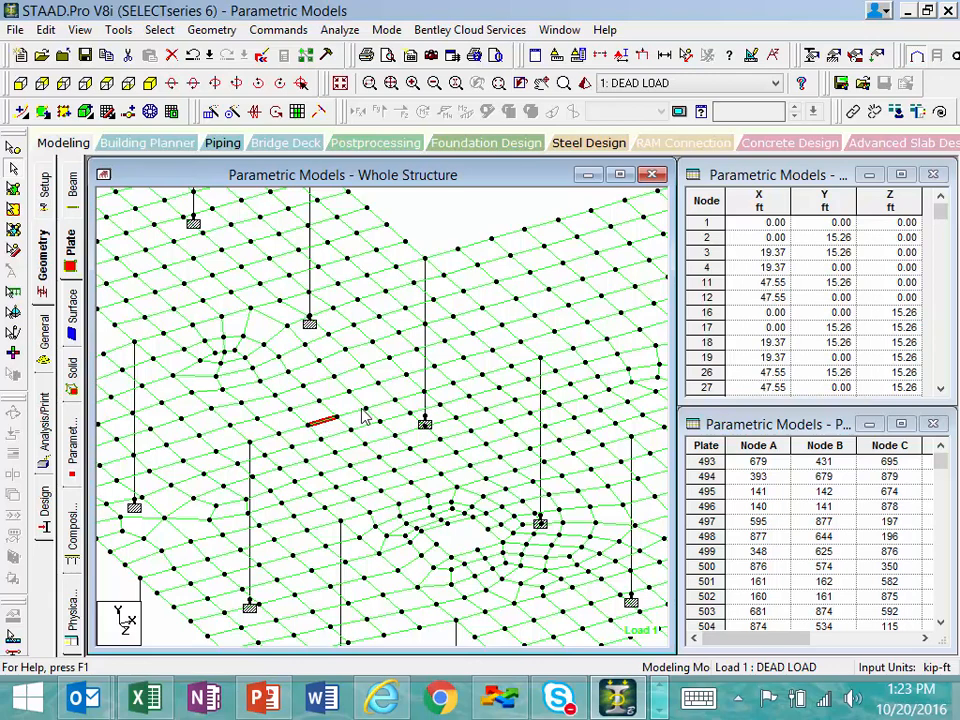
pyautogui.click(366, 408)
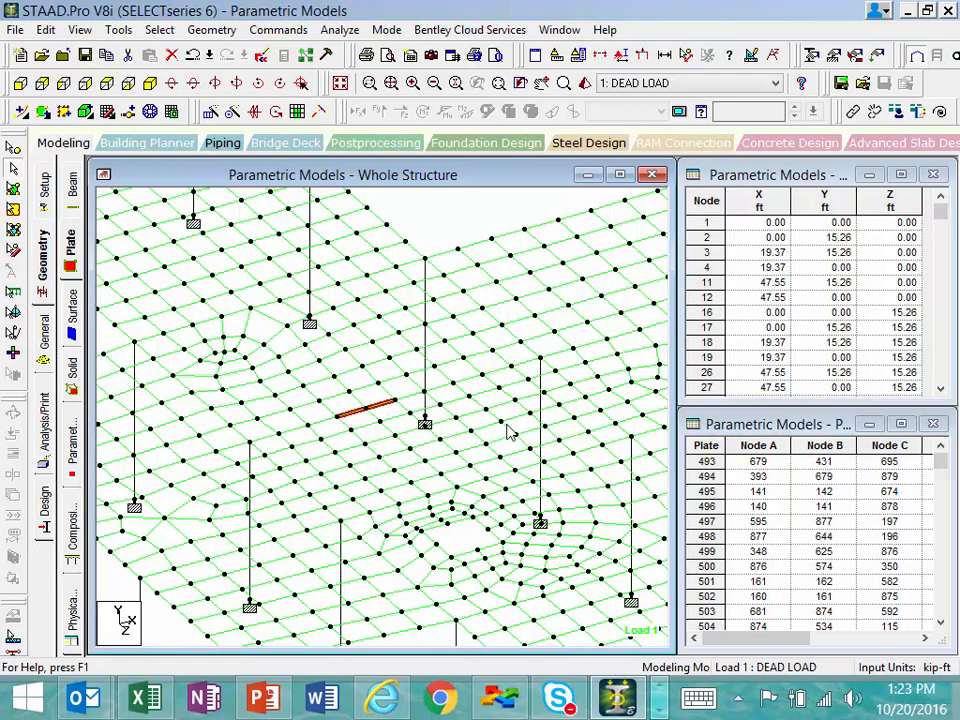
pyautogui.click(438, 390)
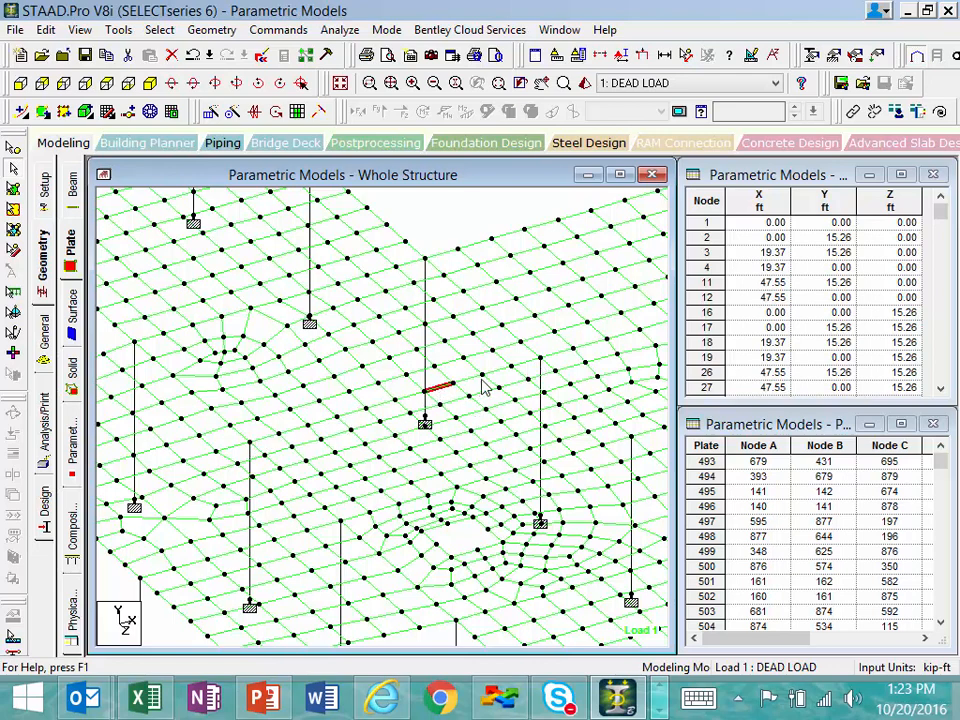
pyautogui.click(474, 378)
pyautogui.click(494, 373)
pyautogui.click(526, 364)
pyautogui.click(268, 440)
pyautogui.click(292, 432)
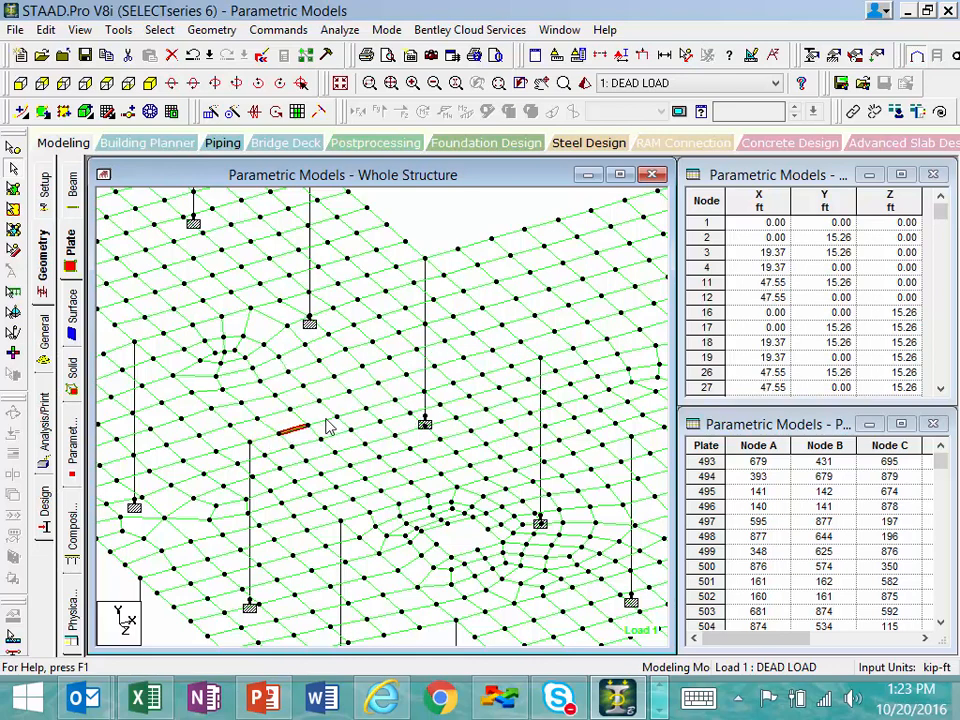
pyautogui.scroll(-4, 365, 478)
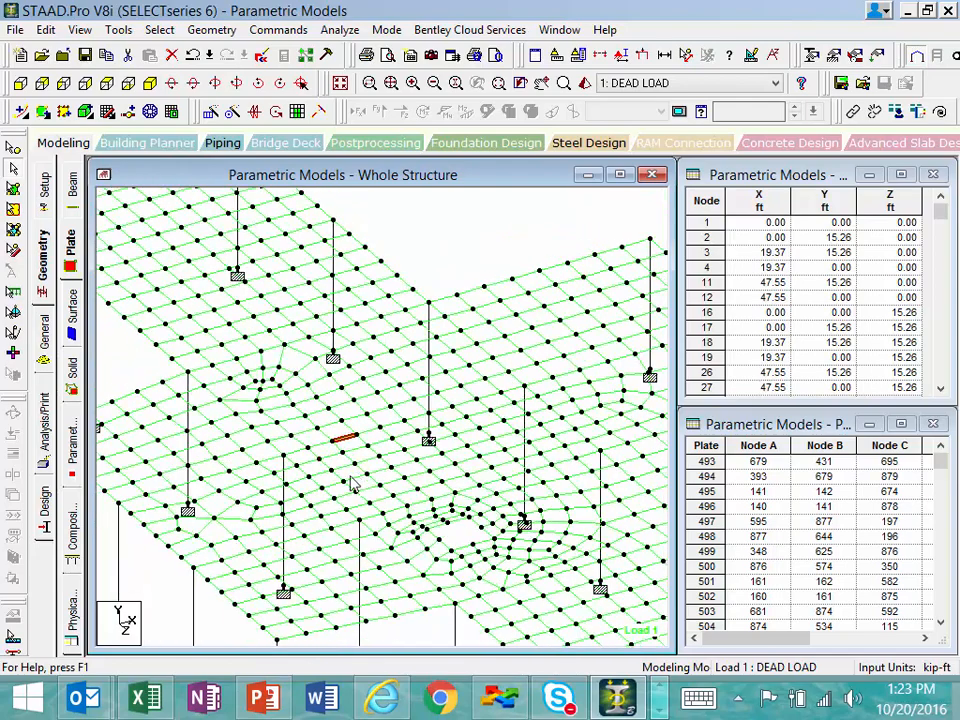
pyautogui.scroll(-4, 352, 484)
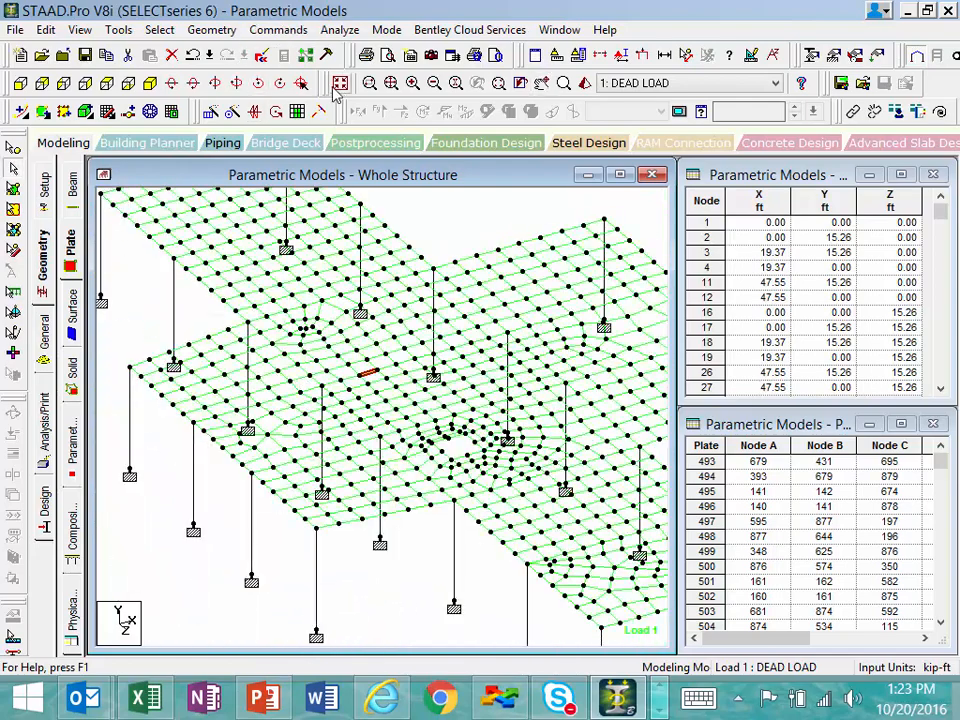
pyautogui.click(339, 84)
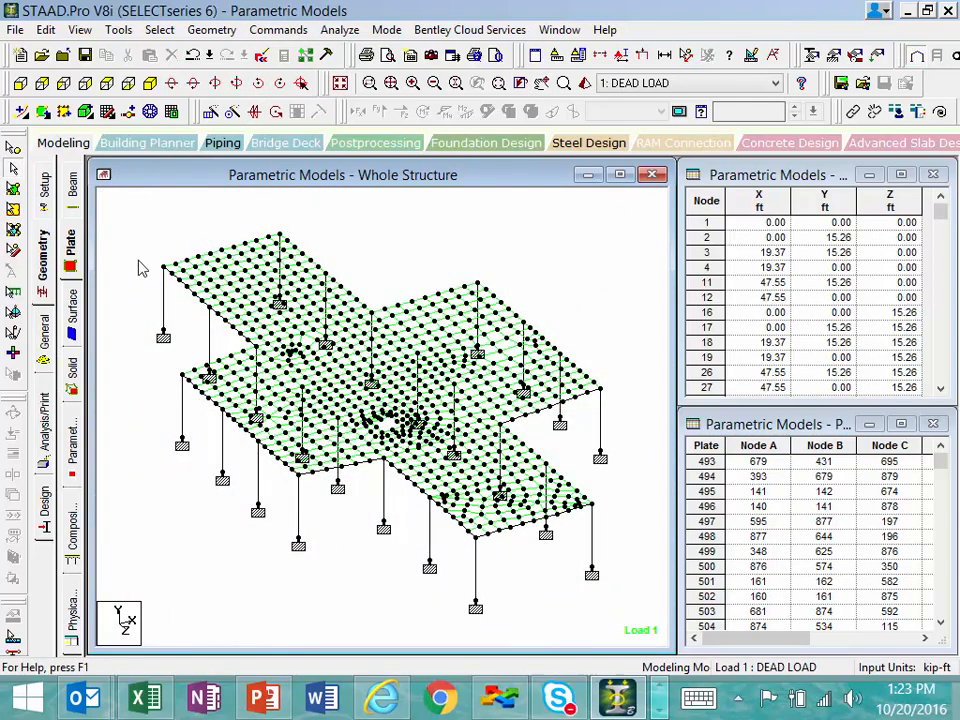